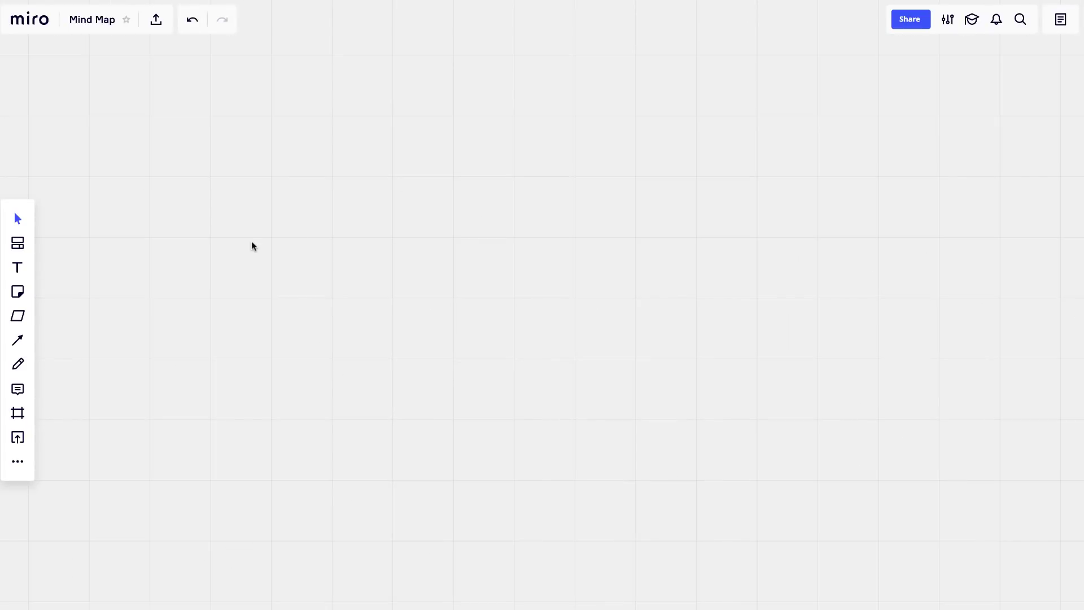
Step: Open the template library and browse the recommended and Brainstorming & ideation templates
click(18, 243)
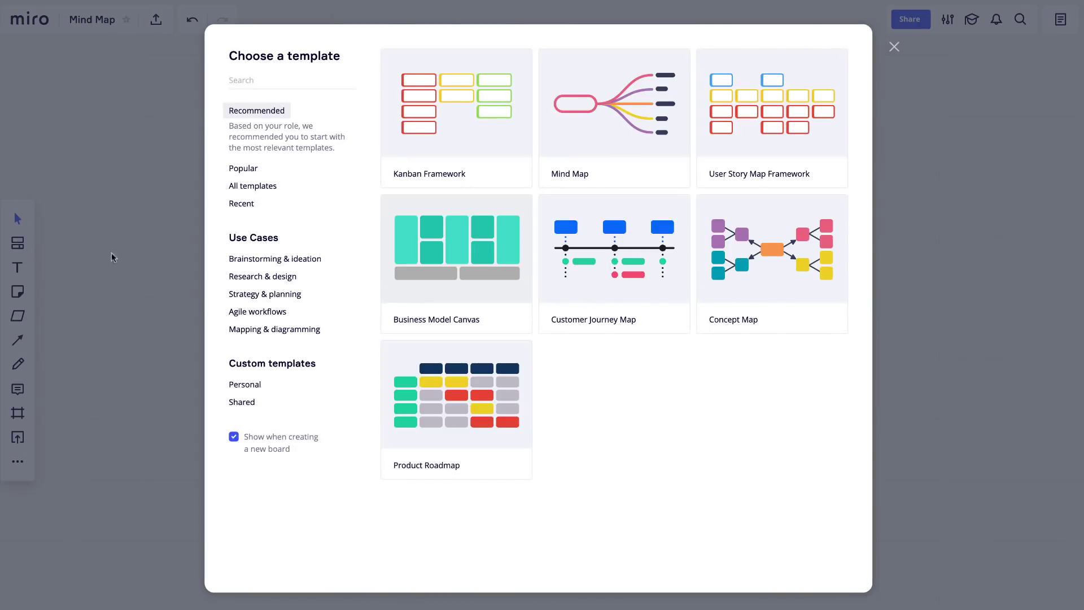
mouse_move(582, 163)
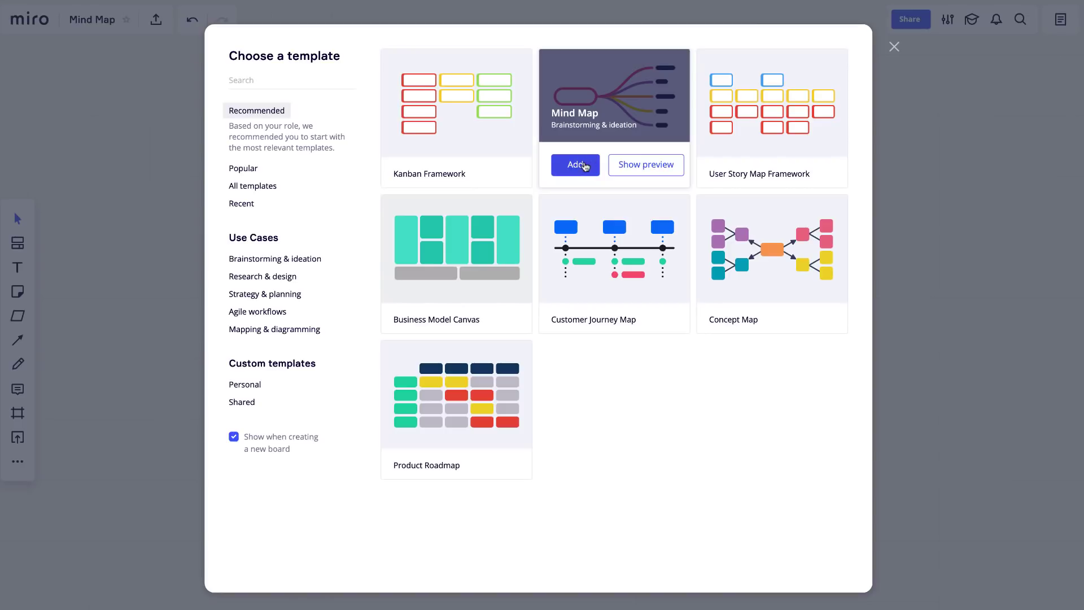
mouse_move(449, 263)
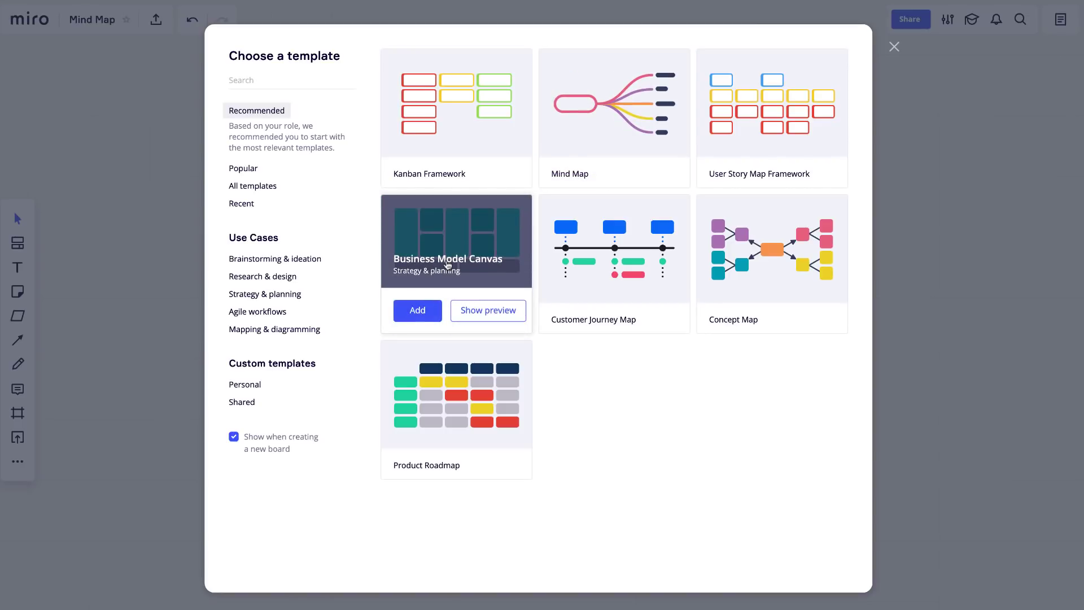
mouse_move(484, 364)
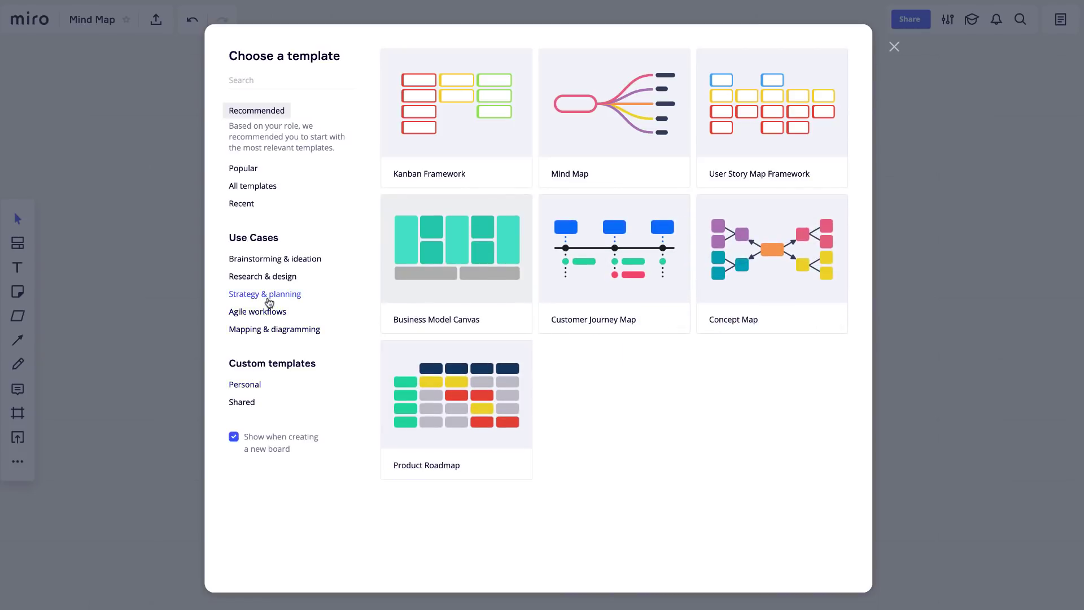
click(278, 260)
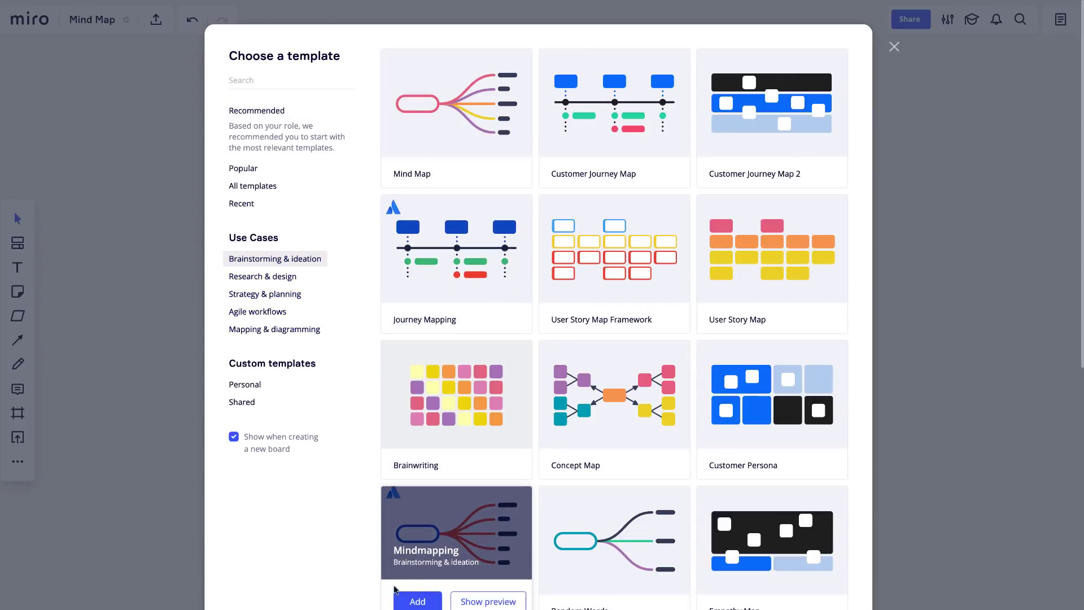
scroll(325, 570, down, 1)
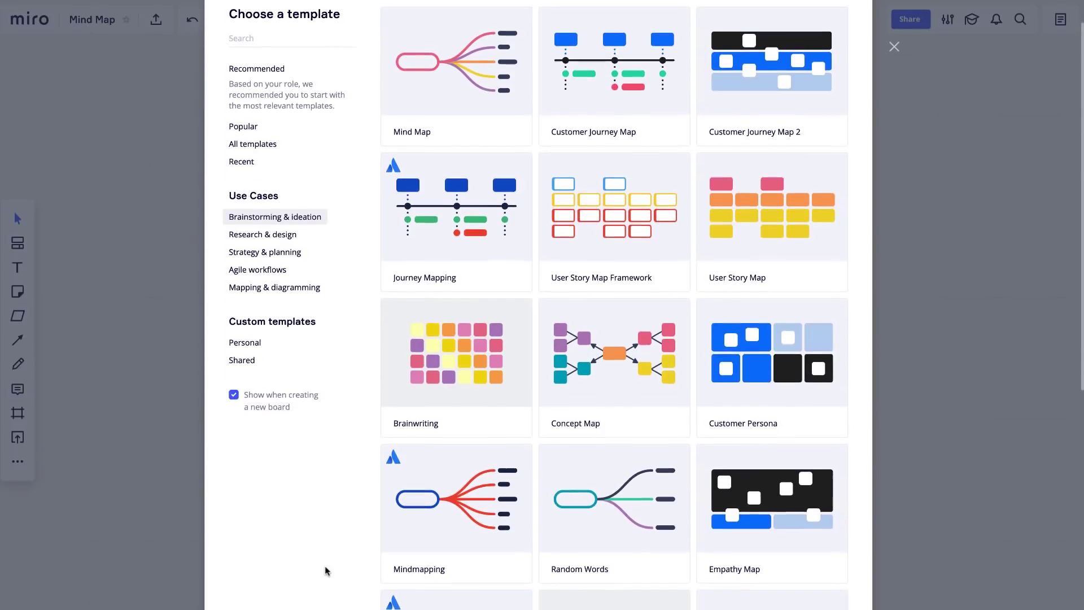
mouse_move(442, 239)
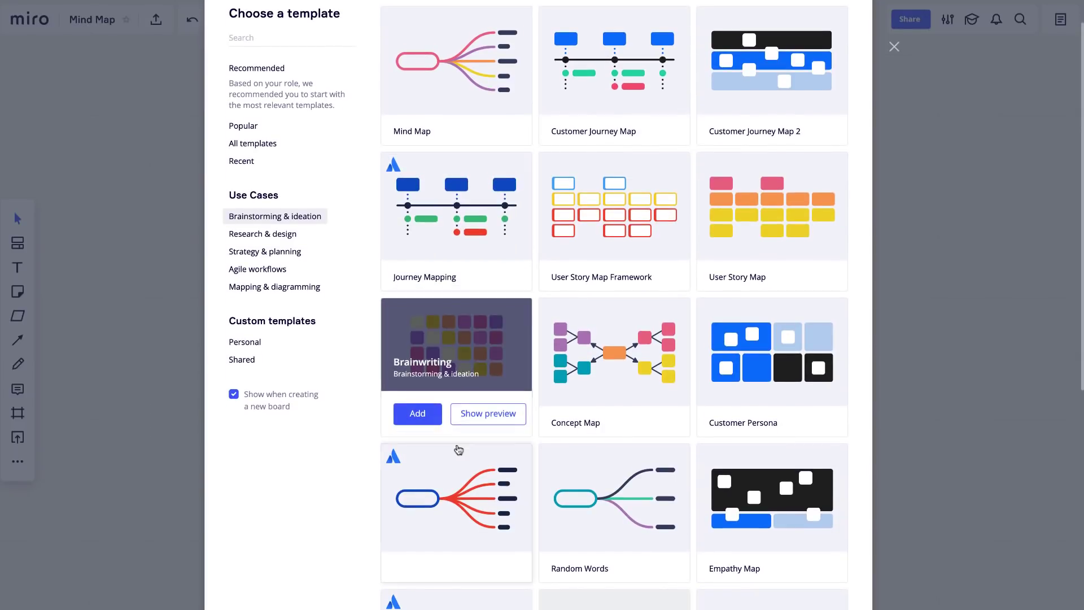
scroll(454, 392, down, 5)
scroll(458, 429, down, 1)
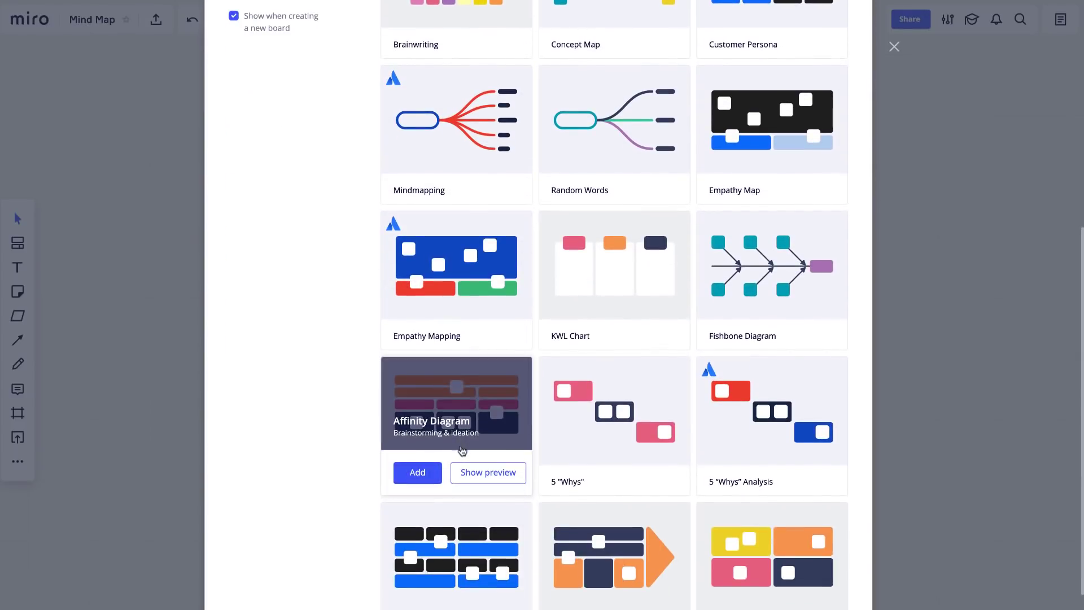
scroll(410, 230, down, 1)
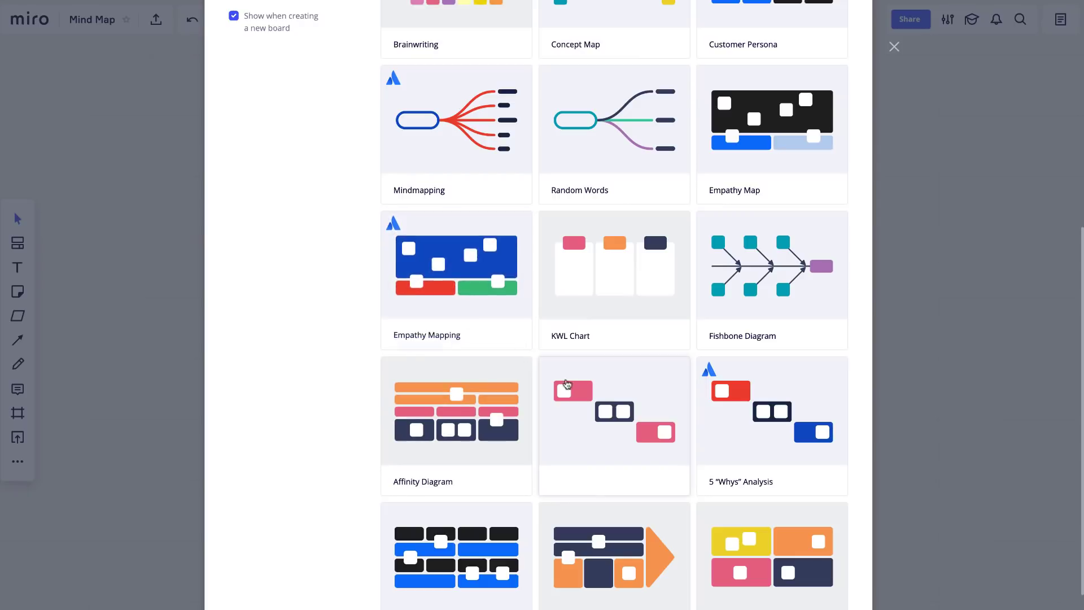
scroll(606, 486, down, 3)
scroll(604, 486, up, 11)
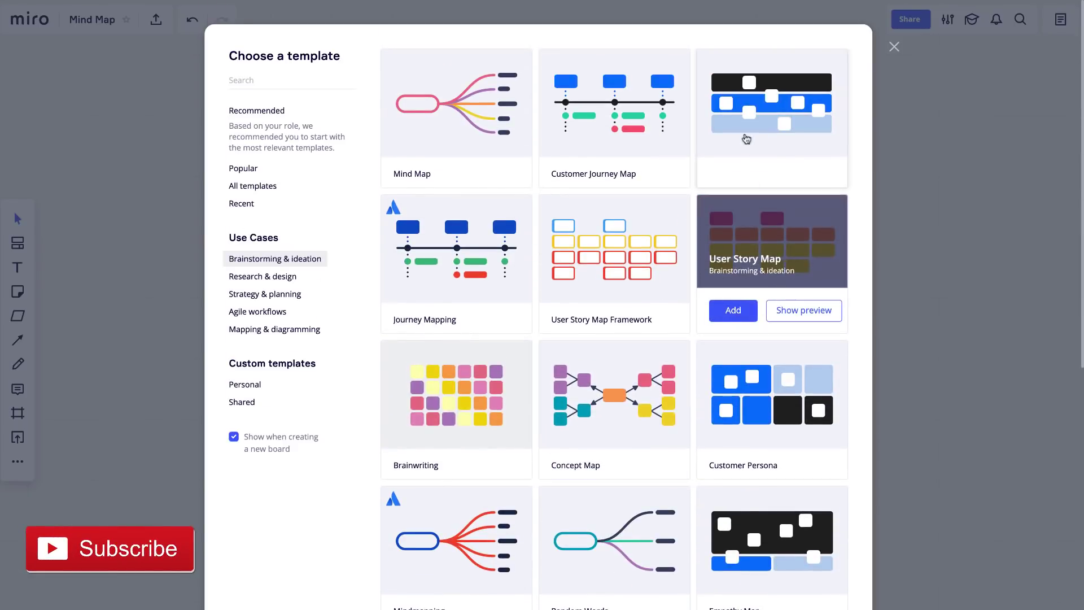
Step: Preview the Mind Map template from the Popular category and add a blank version to the board
click(247, 168)
click(433, 169)
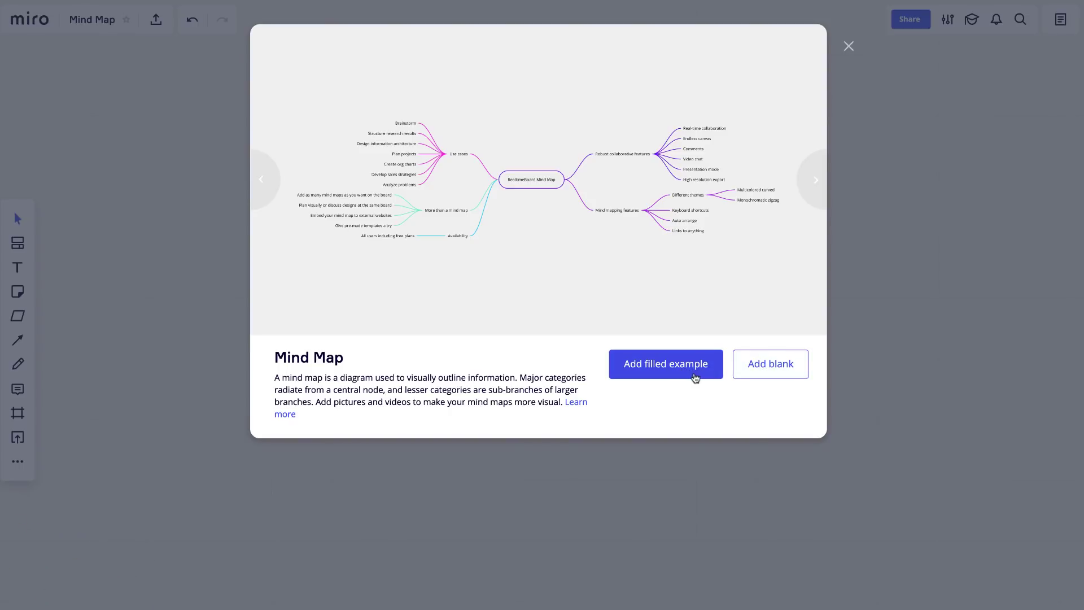
click(768, 365)
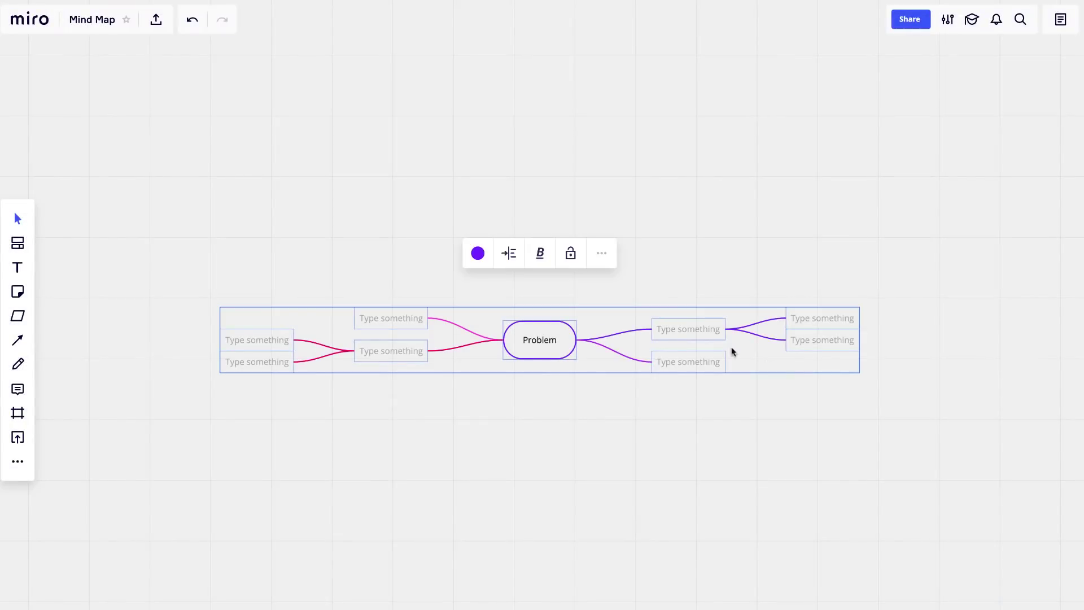
Step: Examine the blank mind map and the surrounding canvas at different positions and zoom levels
drag(570, 322, 589, 285)
scroll(588, 284, down, 1)
scroll(587, 284, up, 4)
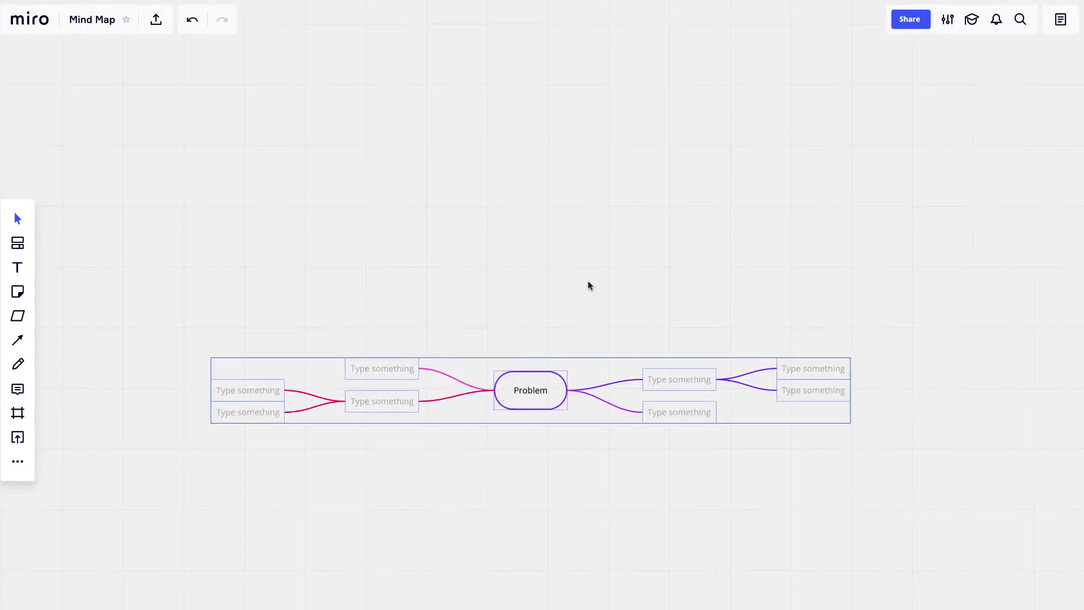
scroll(587, 283, down, 5)
scroll(587, 284, right, 2)
scroll(588, 283, up, 1)
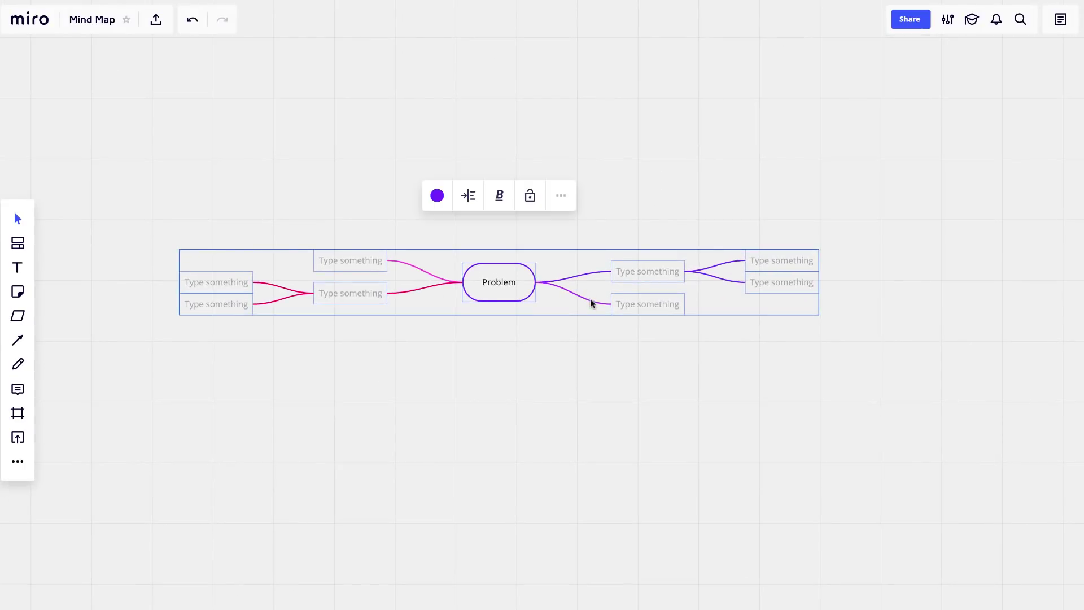
scroll(602, 310, down, 10)
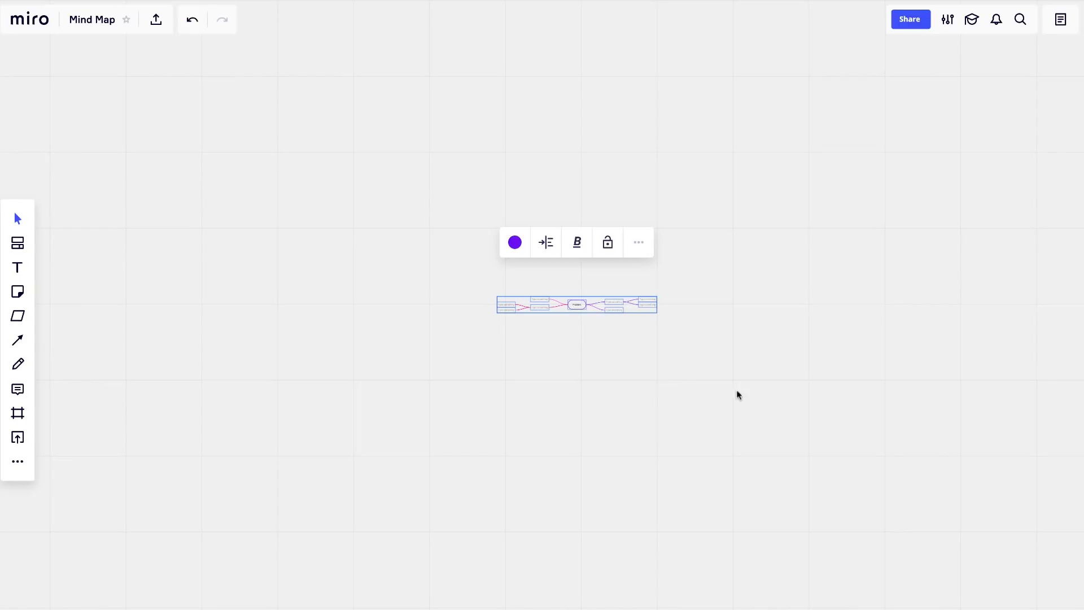
scroll(696, 343, up, 4)
scroll(696, 344, left, 2)
scroll(698, 345, up, 3)
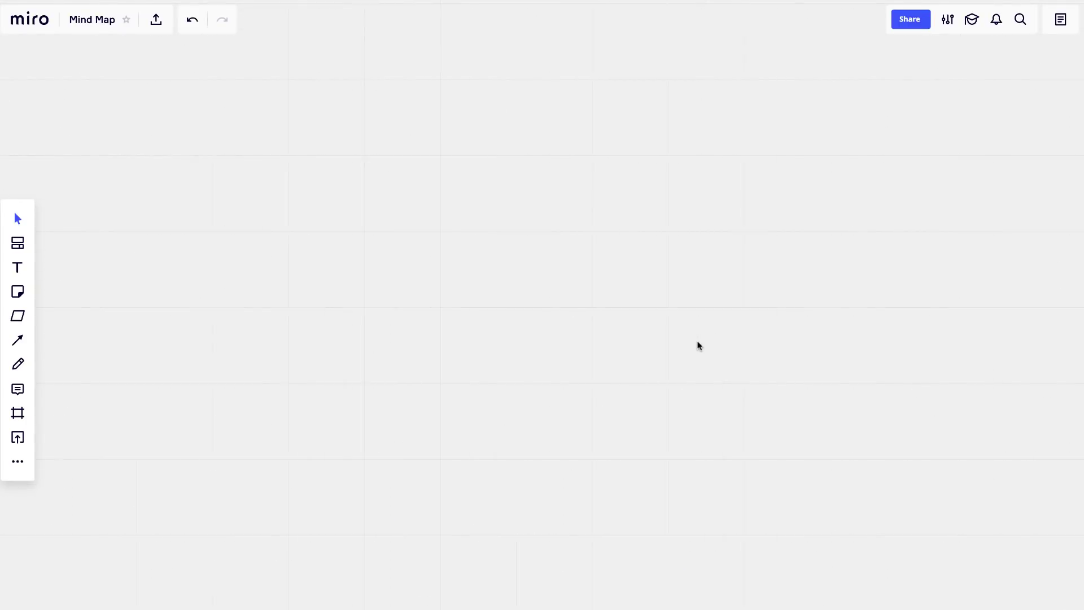
scroll(697, 345, down, 5)
scroll(698, 345, up, 5)
scroll(697, 346, left, 10)
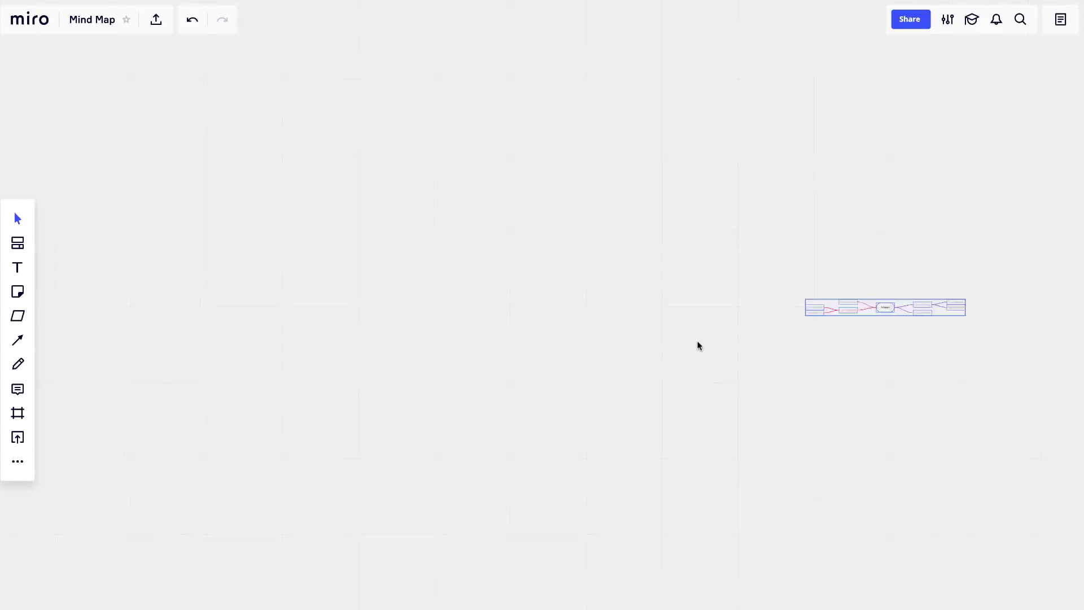
scroll(697, 346, down, 4)
scroll(698, 346, right, 2)
scroll(698, 345, up, 4)
scroll(698, 346, right, 8)
scroll(698, 346, left, 4)
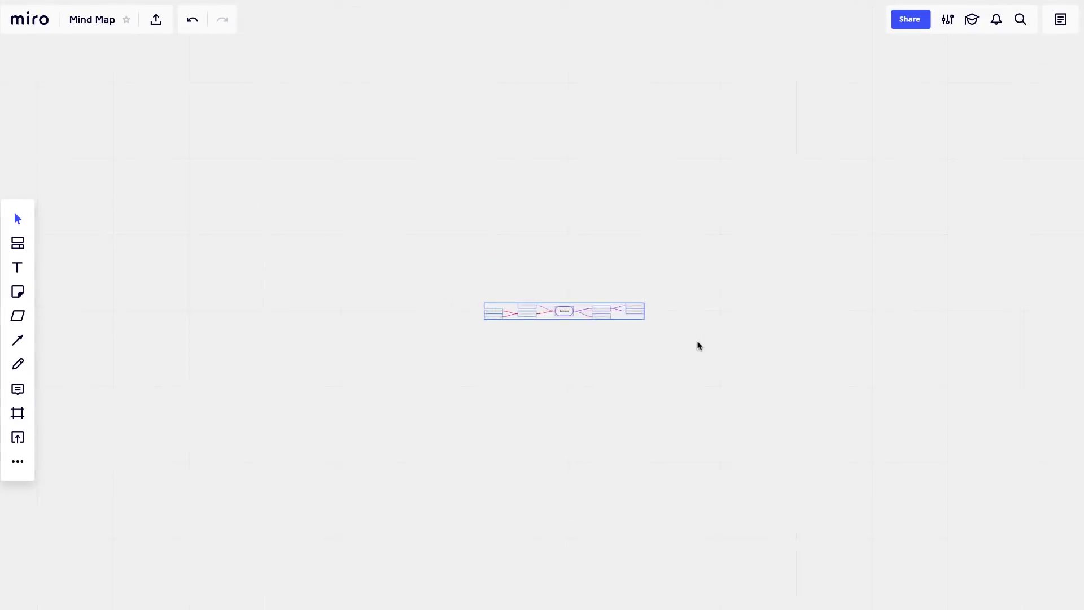
scroll(634, 323, left, 2)
scroll(633, 324, up, 5)
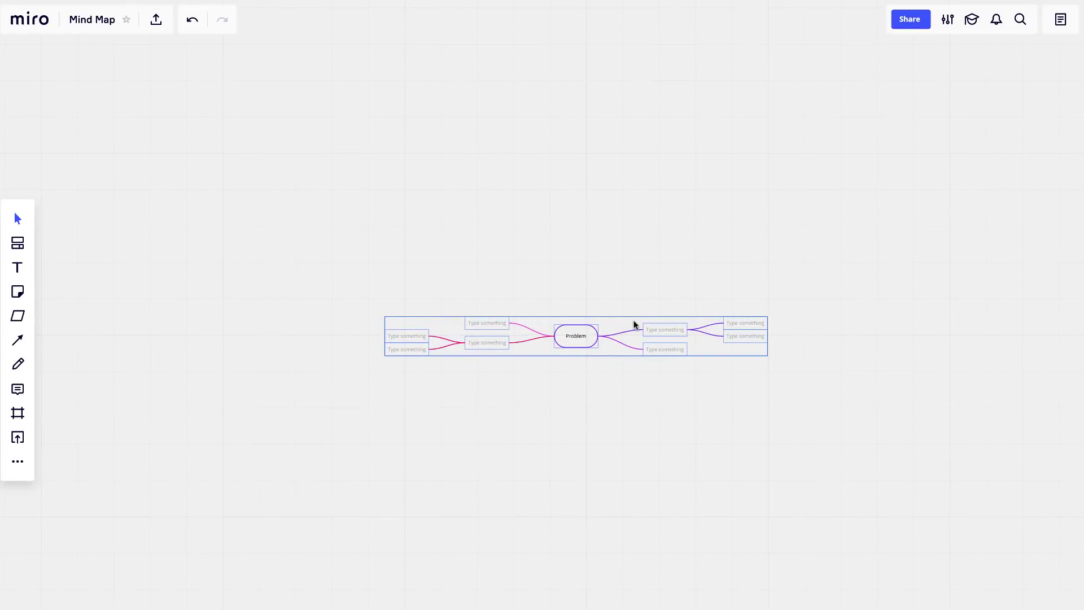
scroll(634, 324, up, 4)
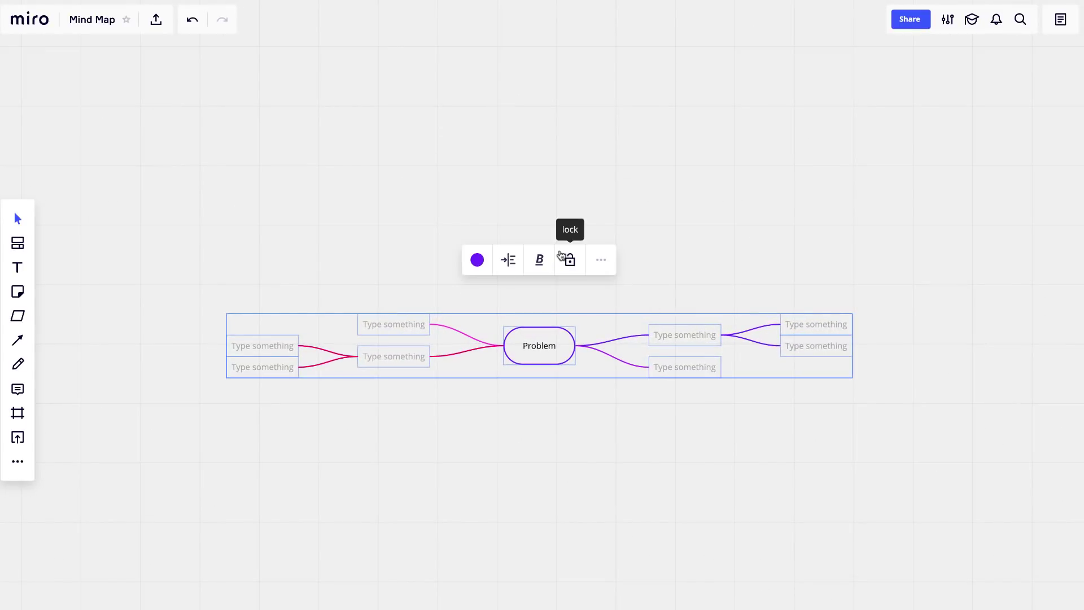
click(1019, 20)
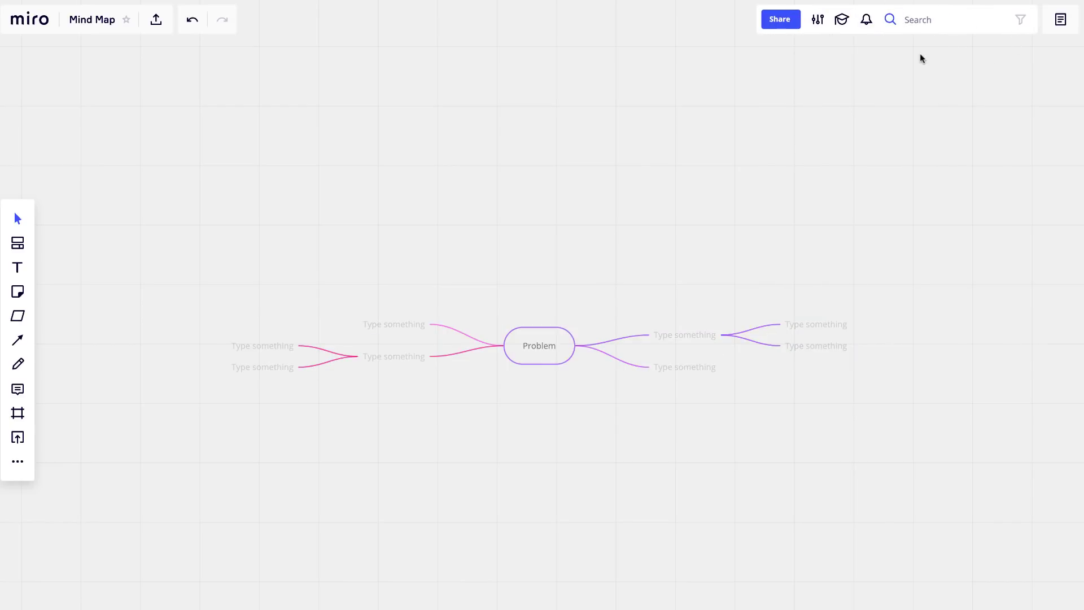
click(817, 20)
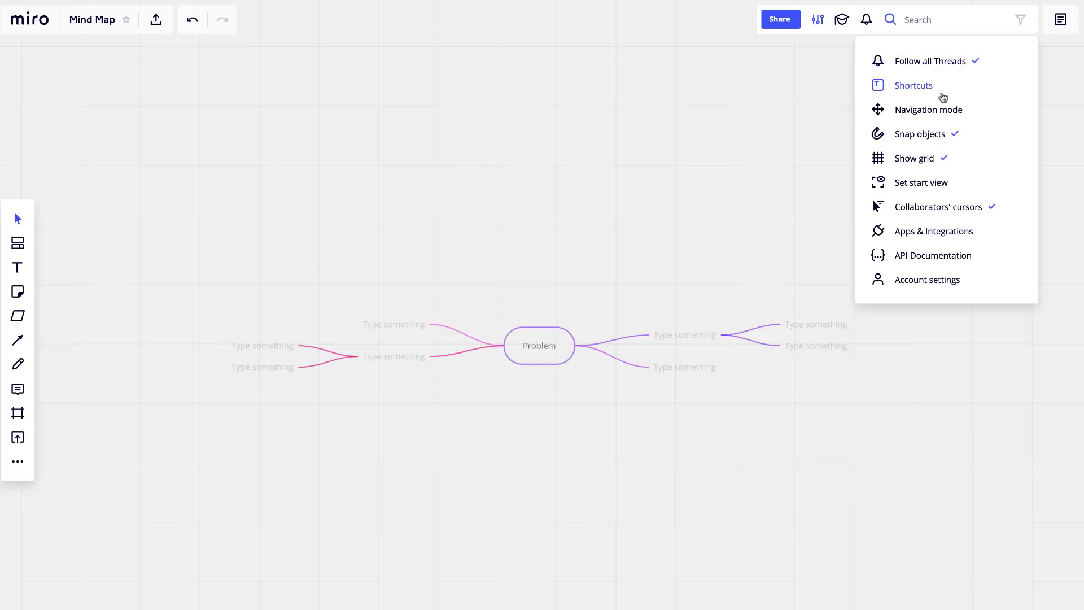
click(778, 182)
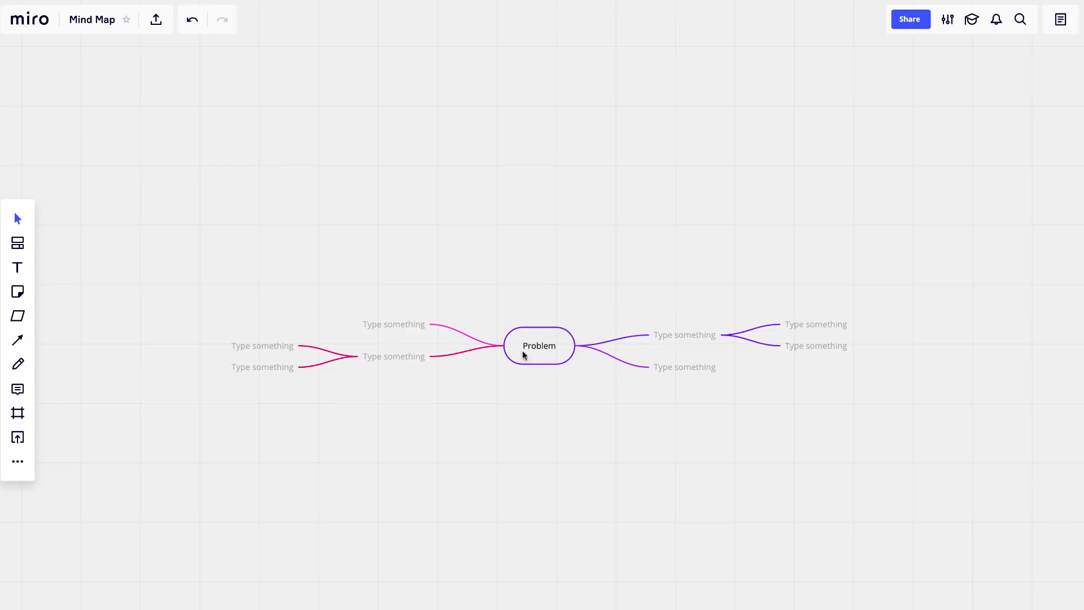
Step: Delete all branches to the left of the Problem node and move the remaining mind map up and to the left
drag(234, 305, 474, 392)
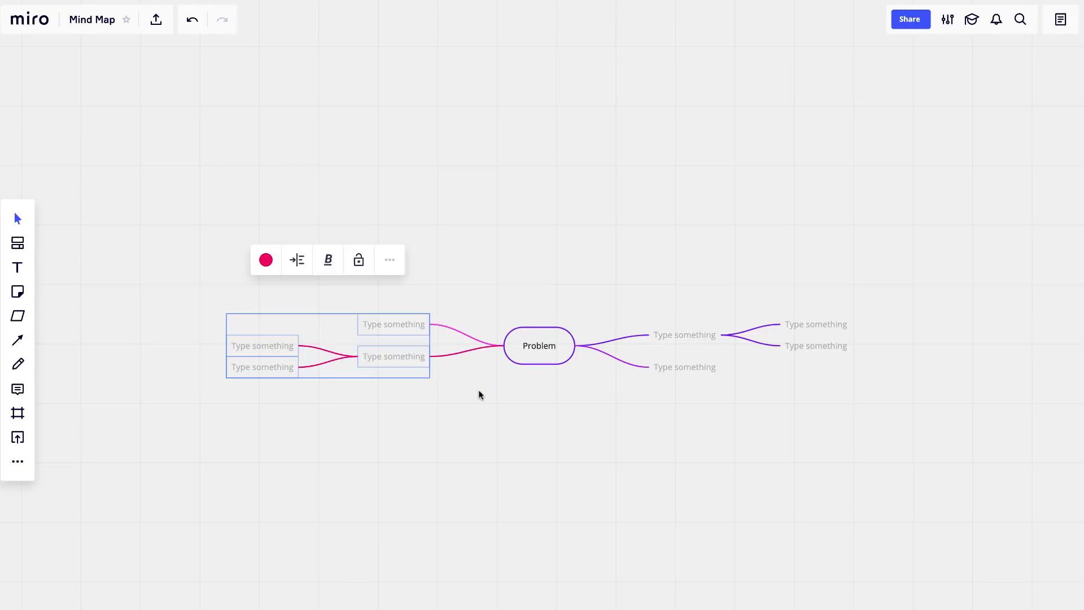
key(Delete)
drag(514, 349, 322, 188)
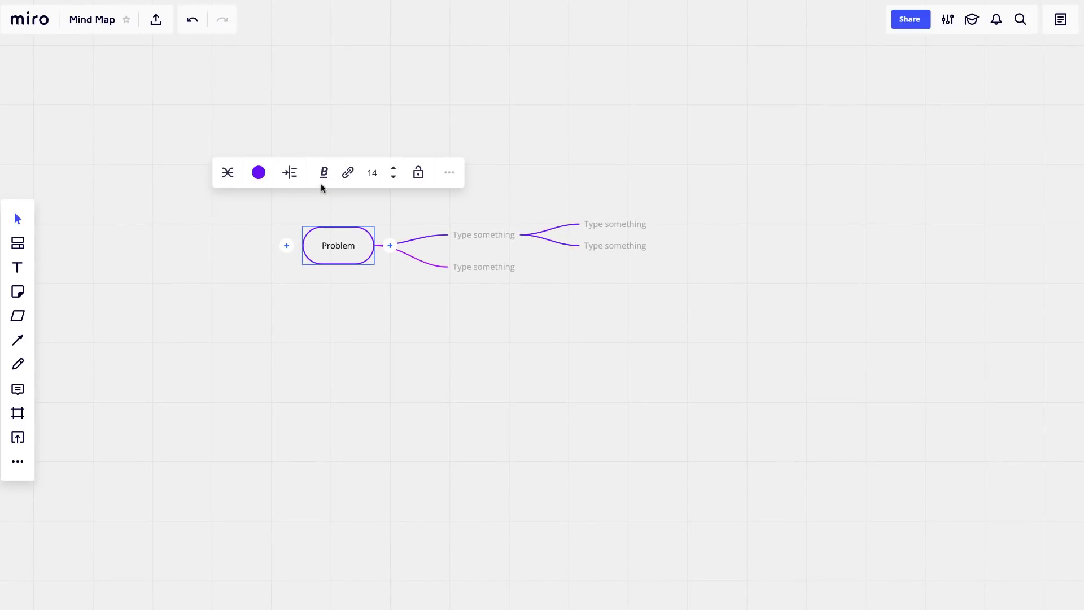
Step: Rename the central Problem node to "Keep Productive" and delete its remaining branches
scroll(336, 233, up, 5)
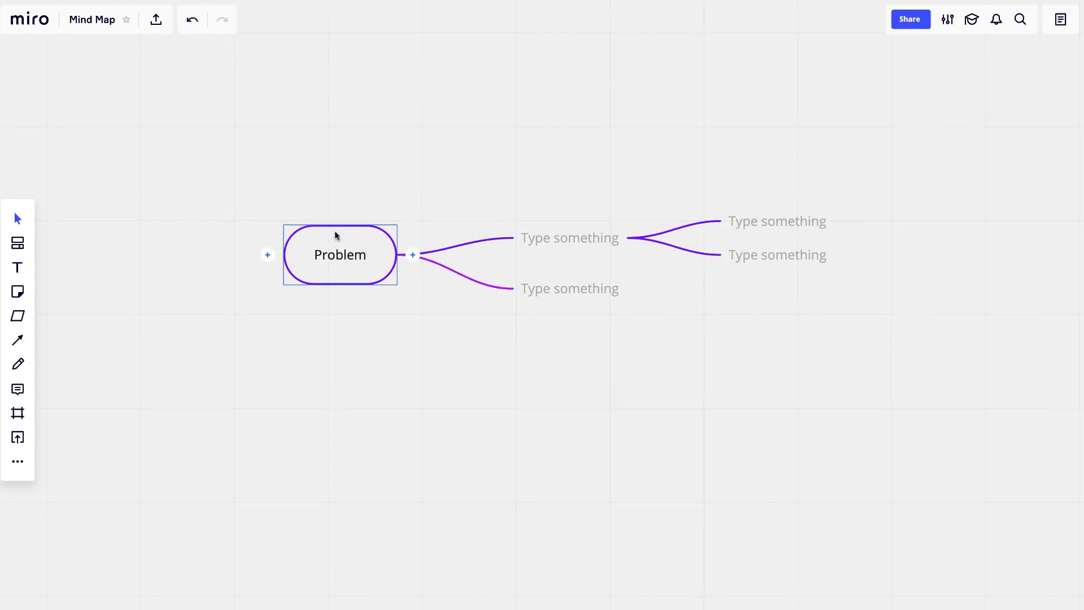
double_click(336, 248)
key(ctrl+a)
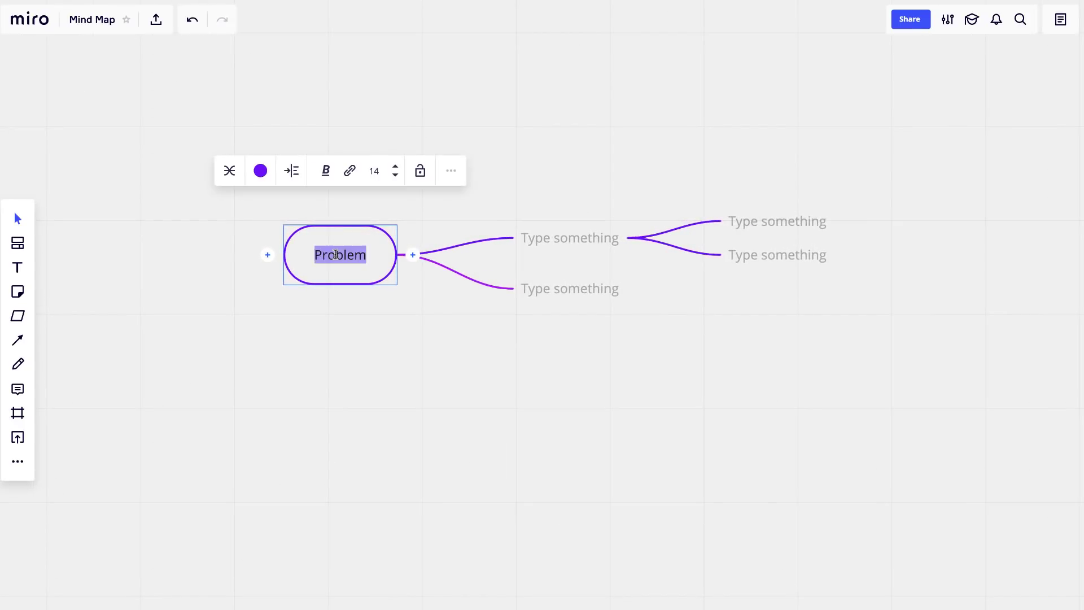
text(Keep Product)
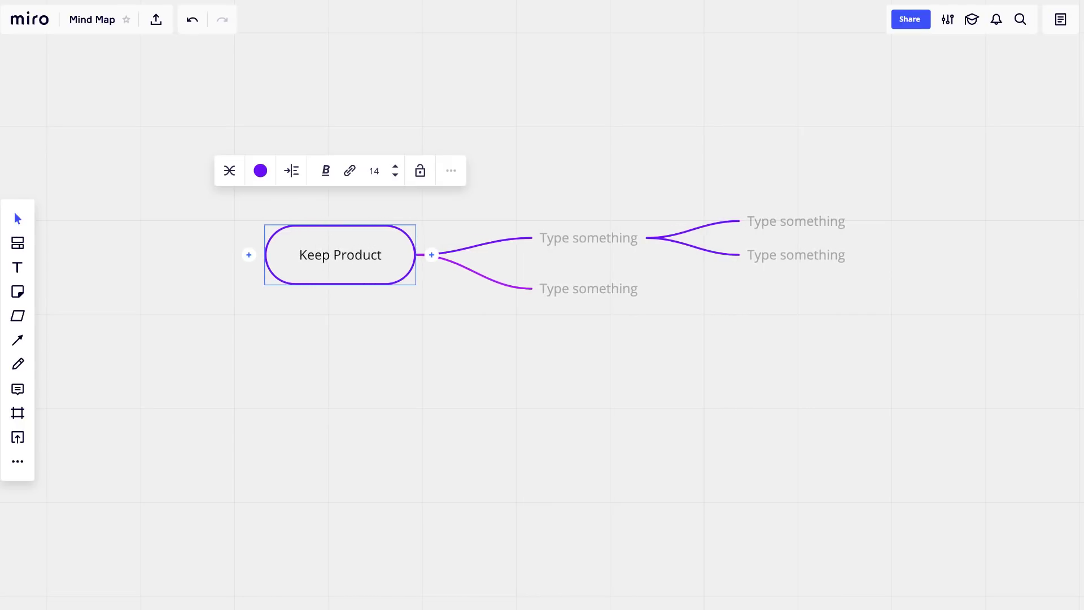
text(ive)
drag(530, 181, 897, 343)
key(Delete)
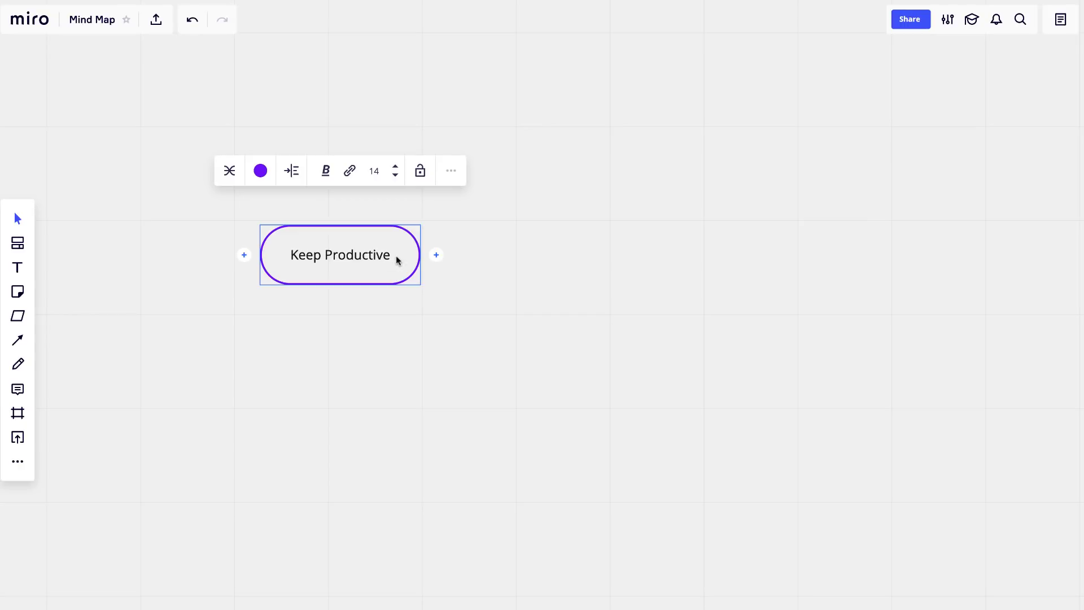
Step: Add three branches to the Keep Productive node, named "YouTube", "Courses" and "Articles"
key(Tab)
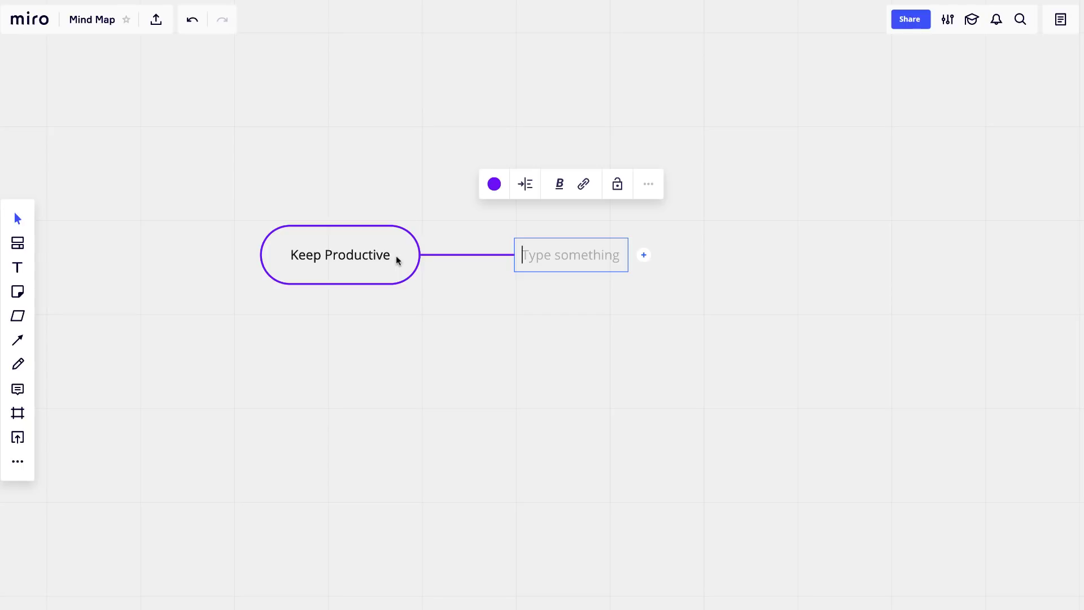
text(YouTube)
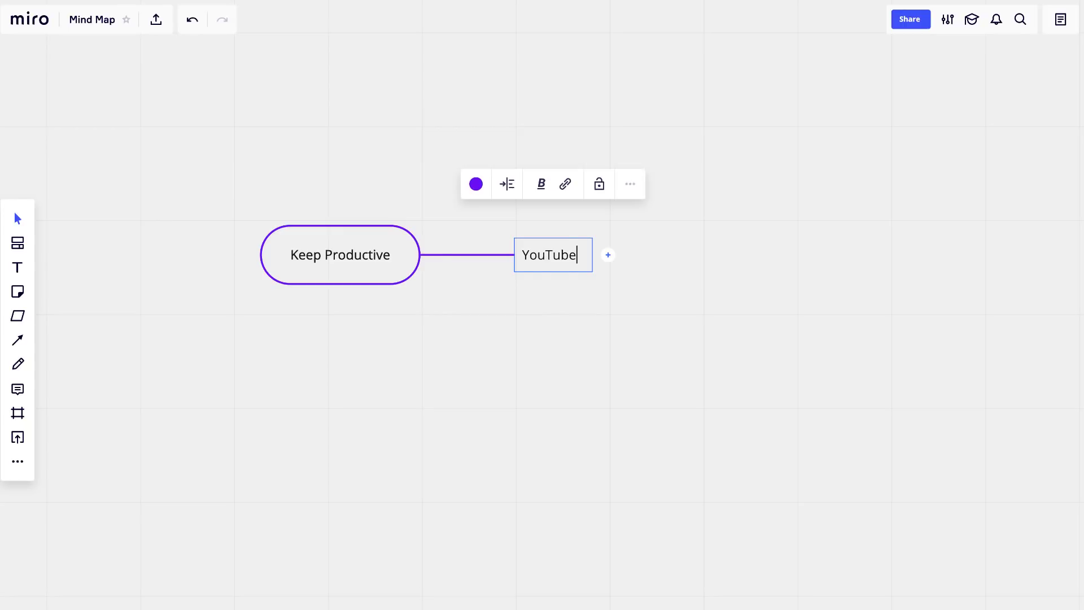
key(Return)
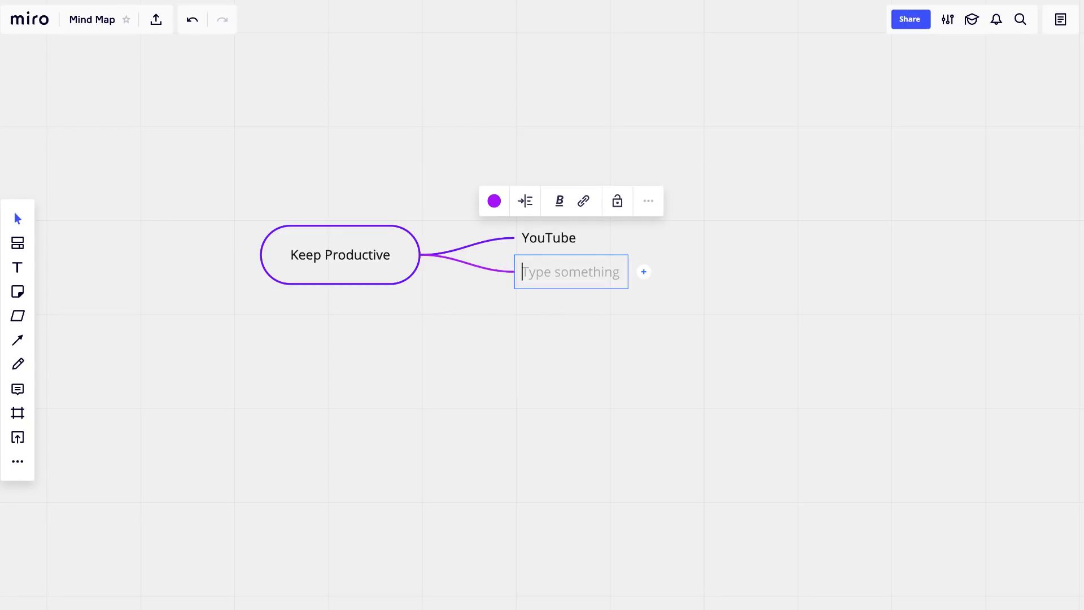
text(Courses)
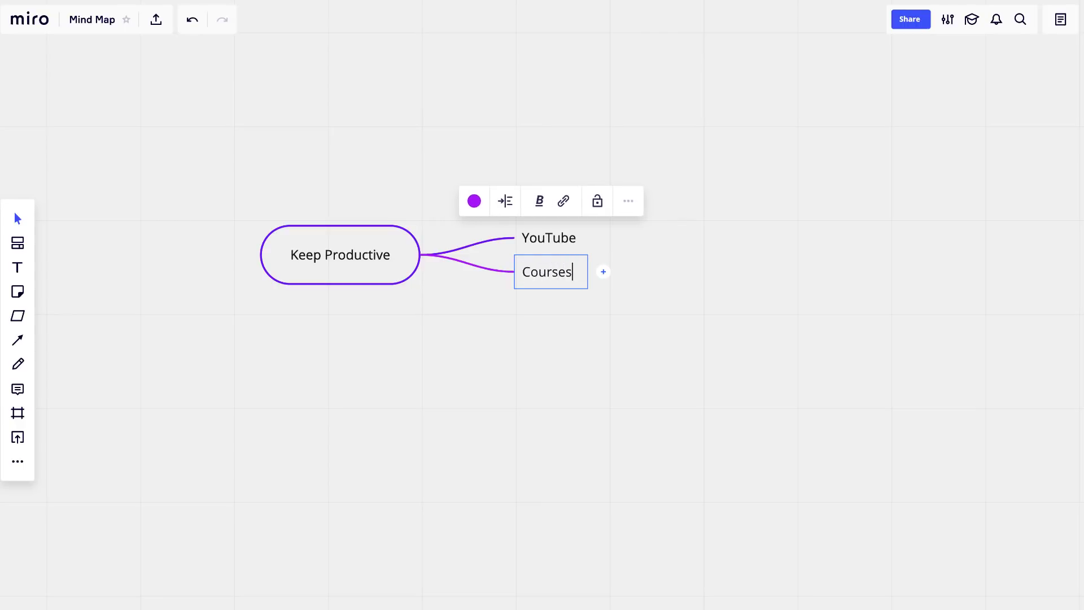
key(Return)
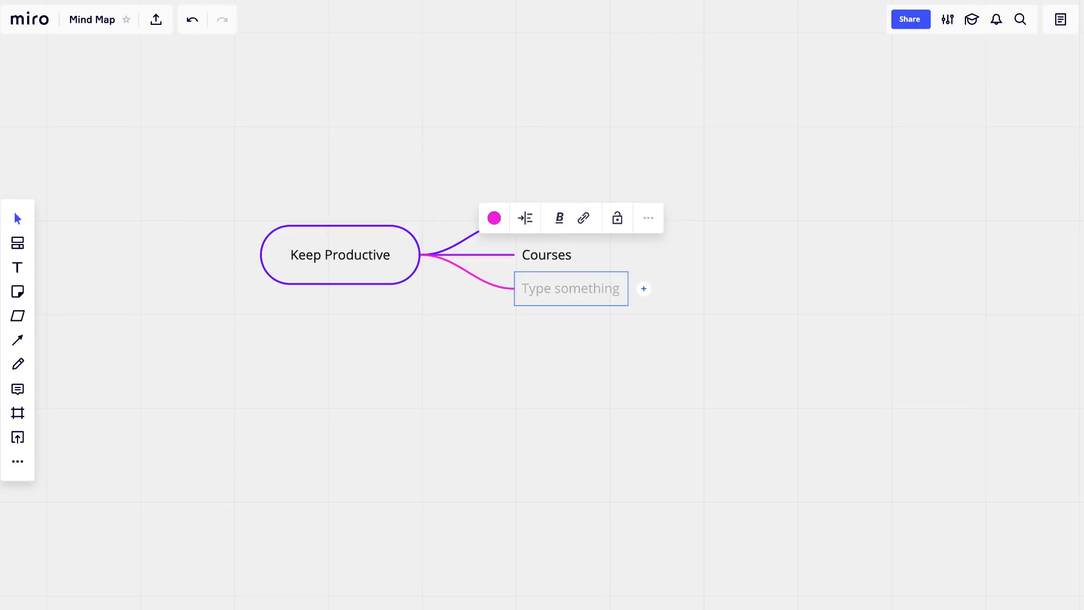
text(Artivl)
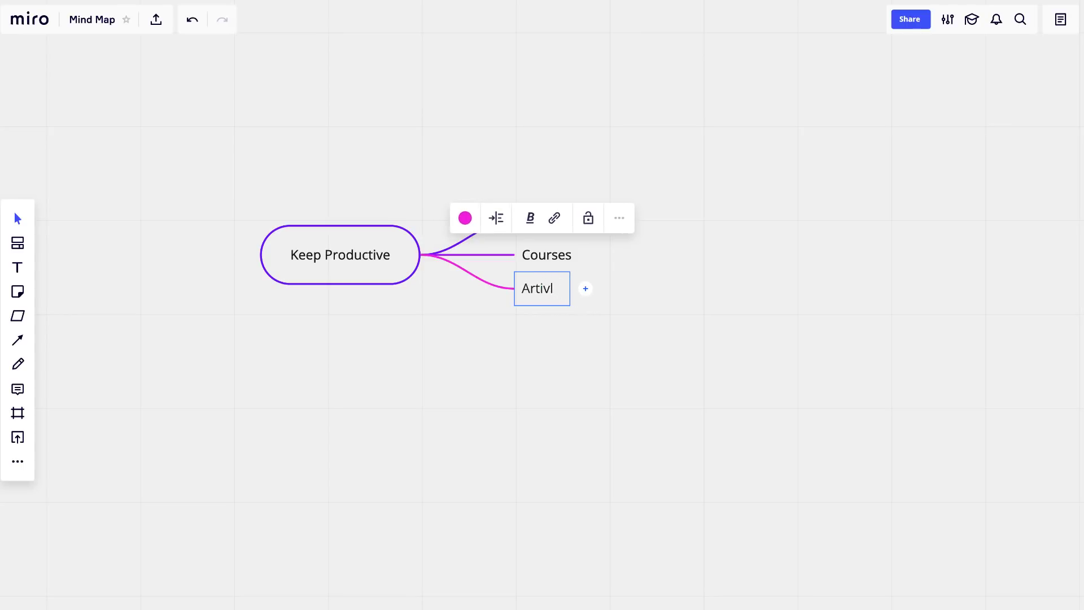
key(BackSpace)
key(BackSpace)
text(cles)
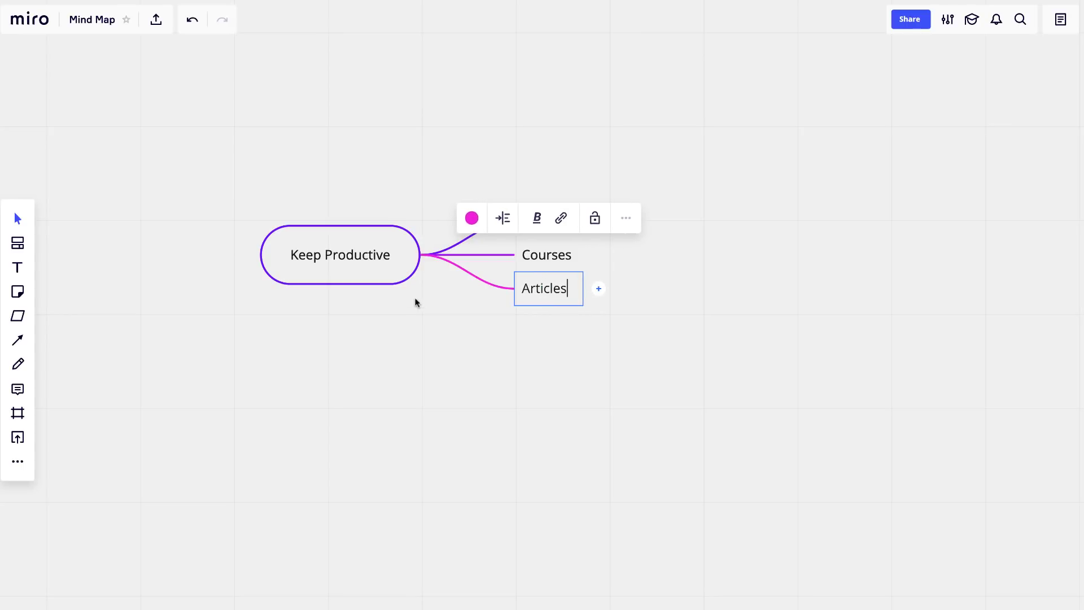
click(491, 290)
Step: Add a sub-branch named "Blog Articles" to the Articles branch
click(556, 289)
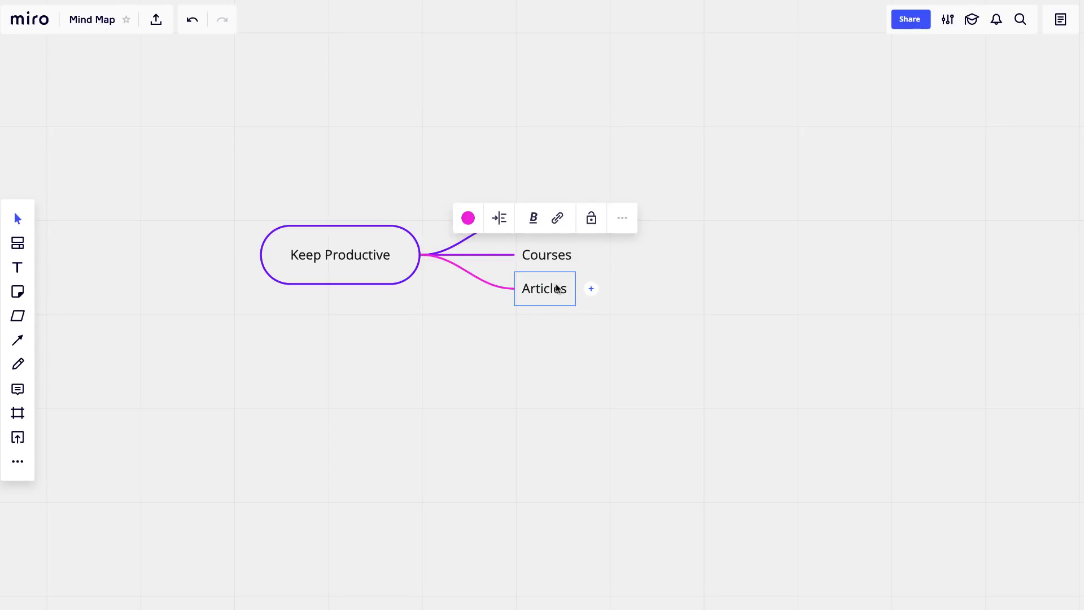
key(Tab)
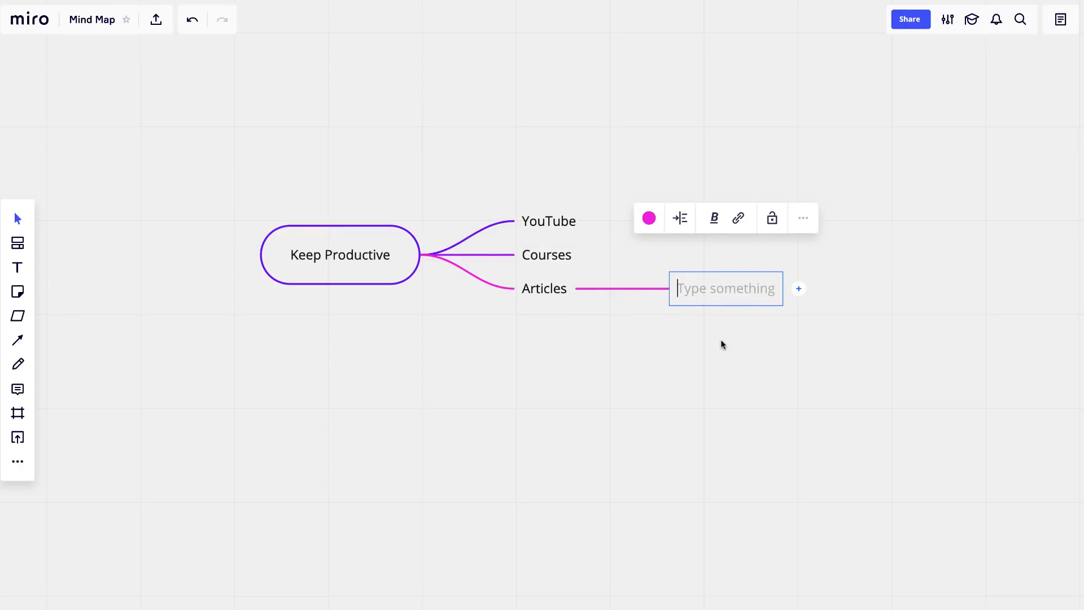
text(Blog )
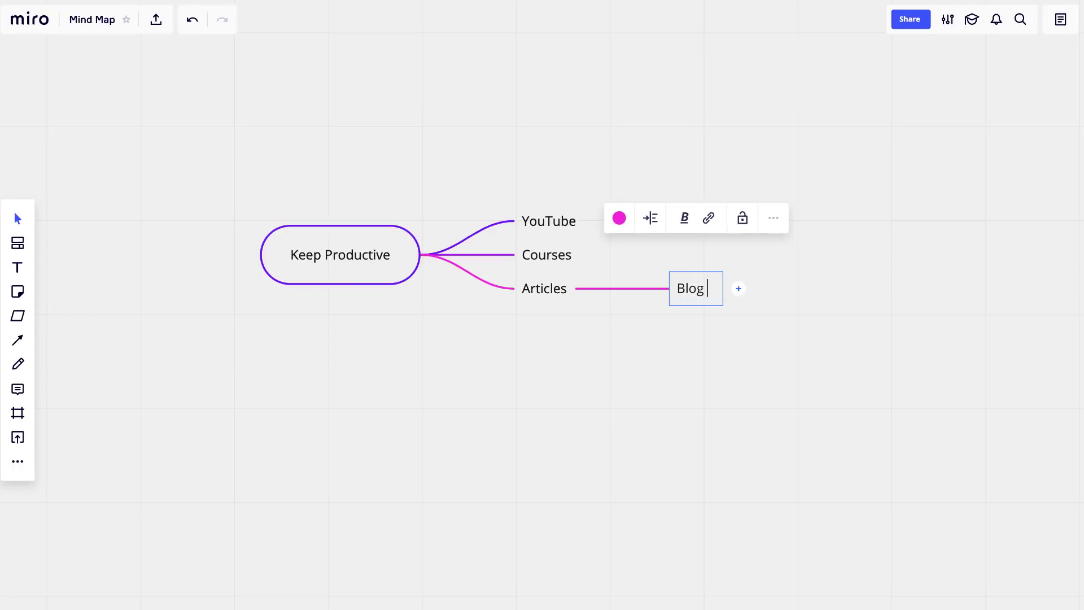
text(Articles)
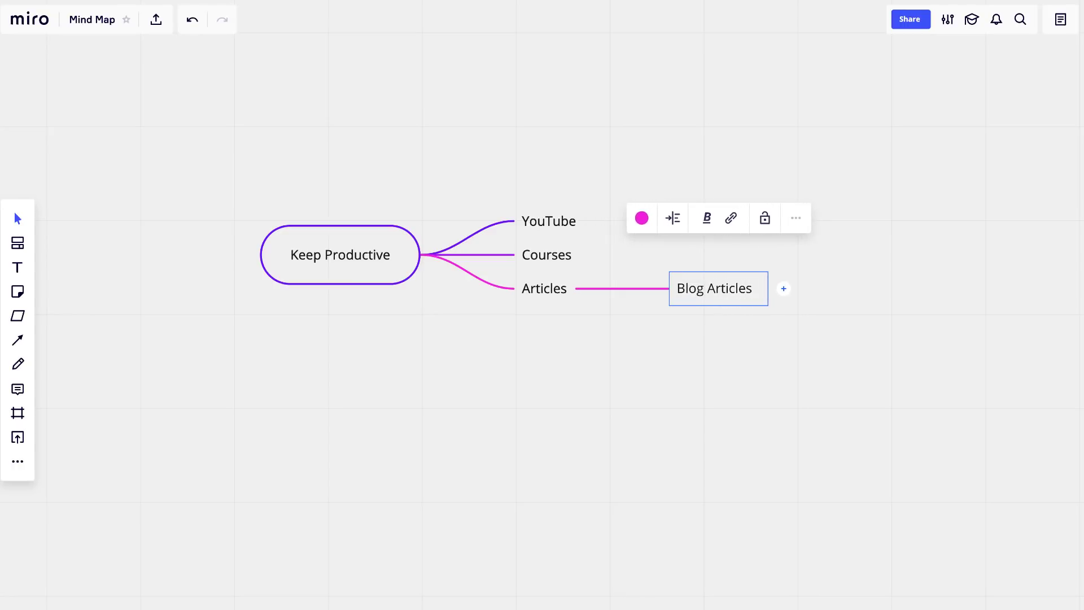
click(756, 381)
scroll(707, 317, up, 2)
scroll(707, 317, right, 2)
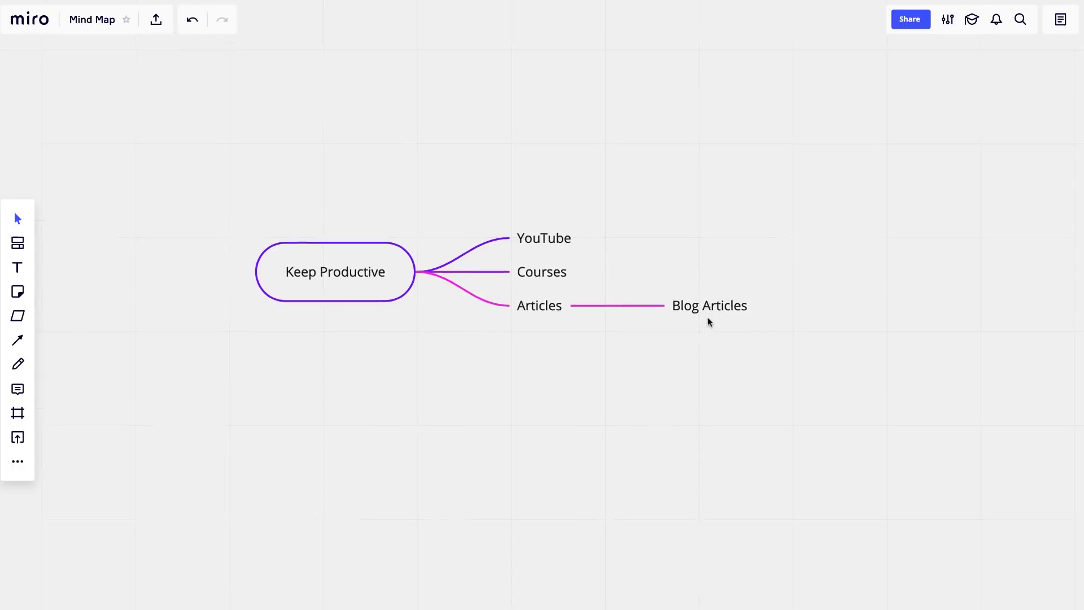
Step: Examine the additional options available for the Blog Articles node
click(676, 332)
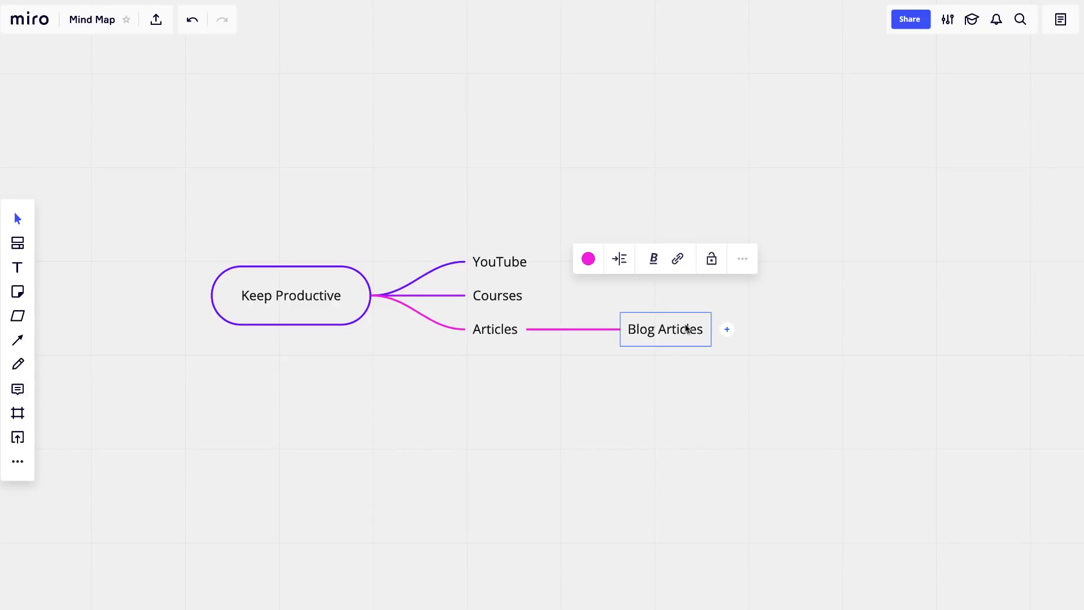
click(744, 261)
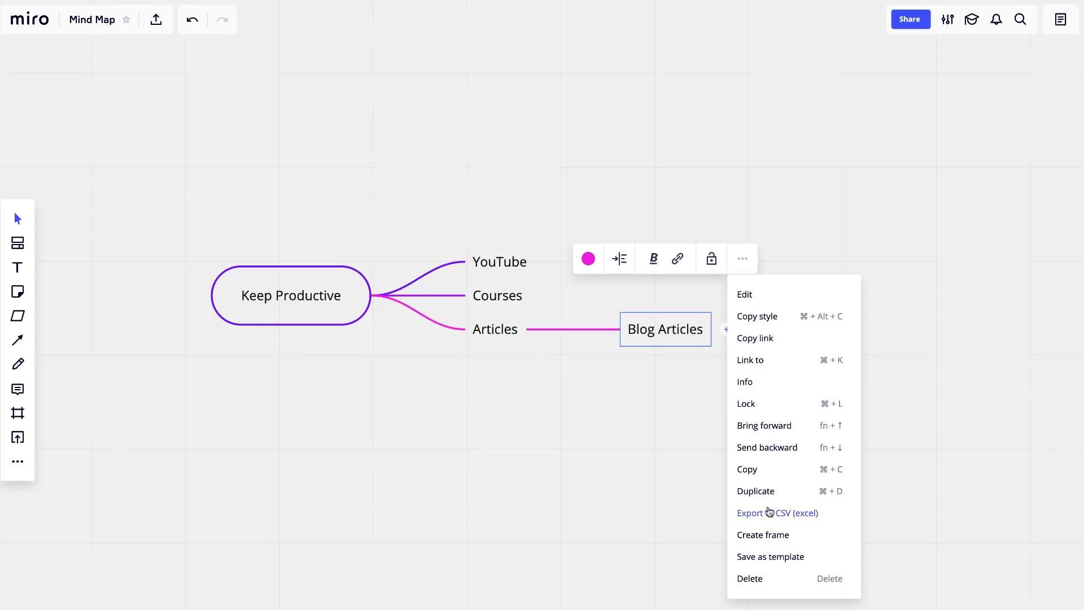
click(675, 444)
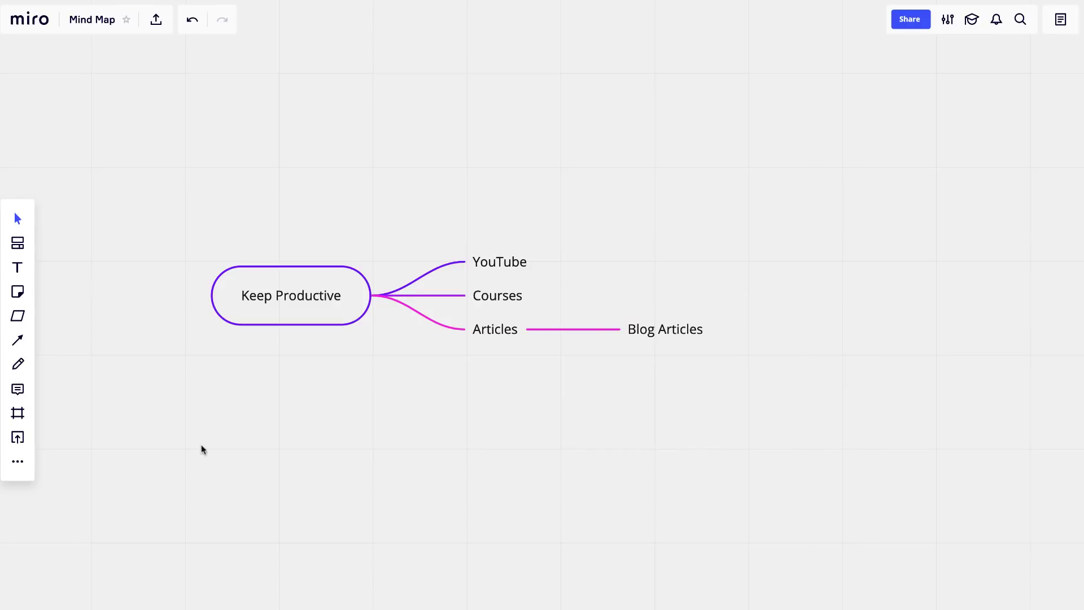
Step: Post a comment on the Blog Articles node asking a named colleague to "Add the themes for the blog here", ending with "Many thanks :)"
click(17, 389)
click(678, 329)
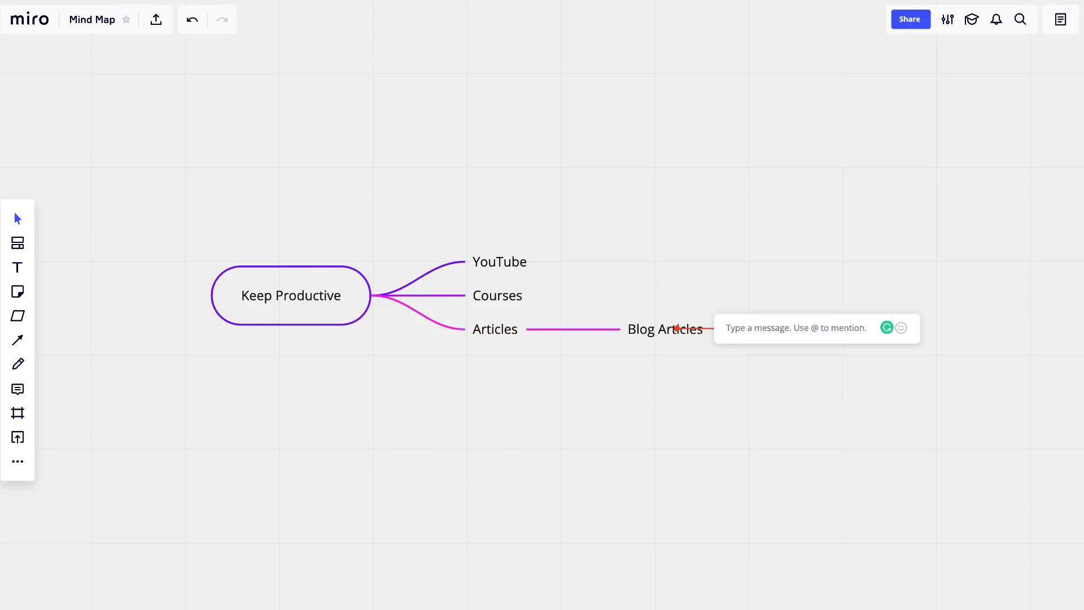
text(Add the themese for )
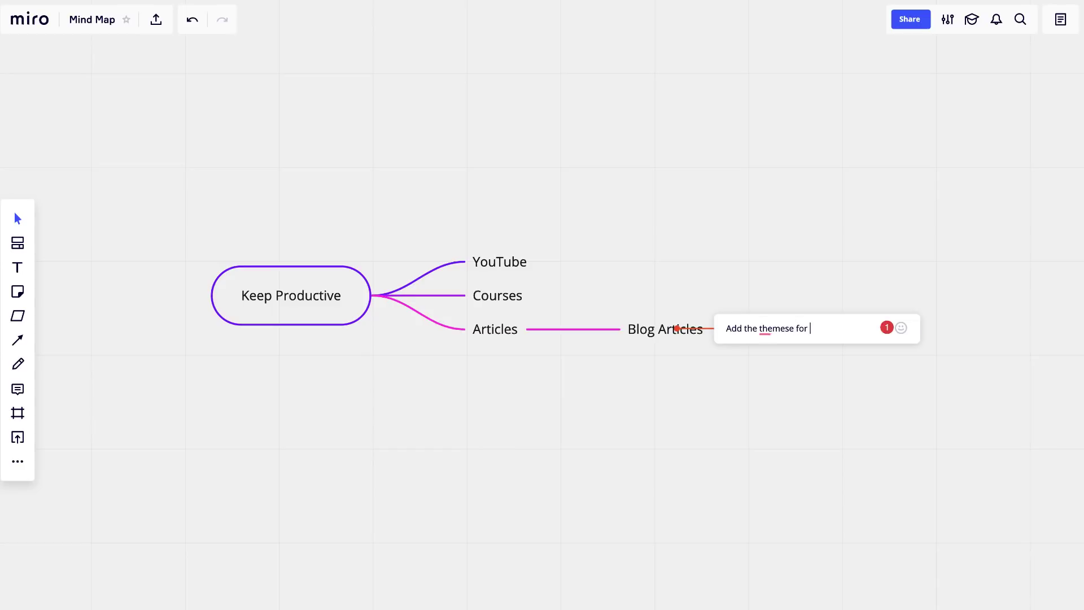
text(the blog here Alice. Many thanks :))
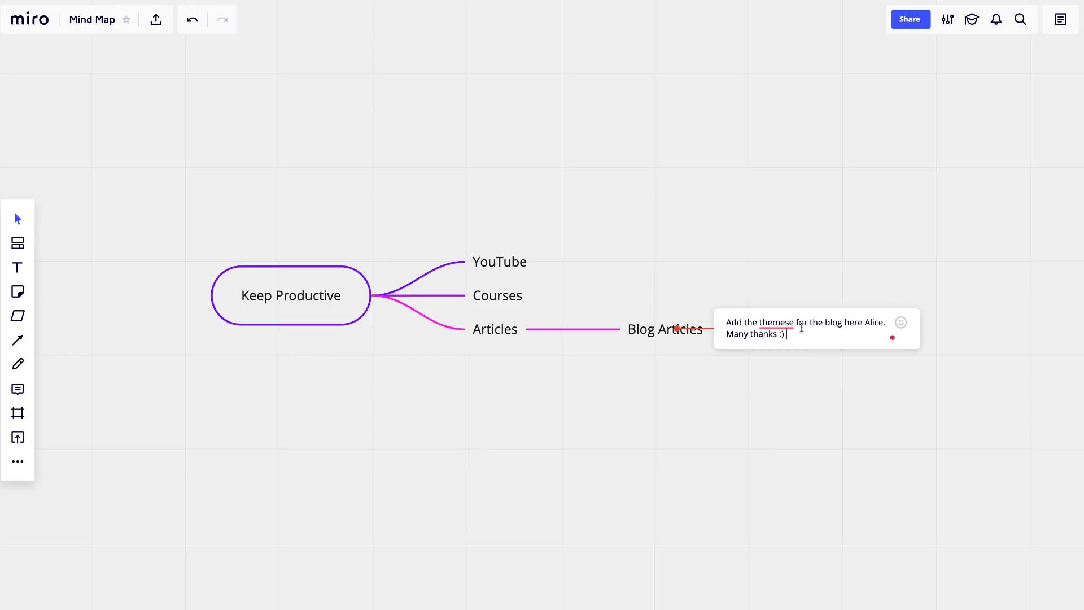
click(787, 341)
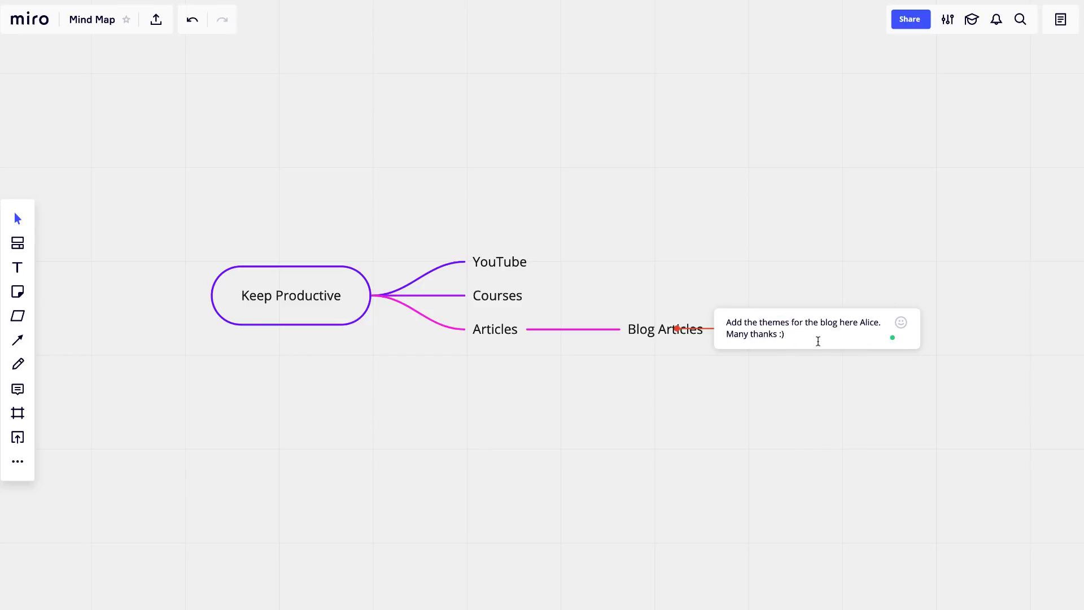
key(Return)
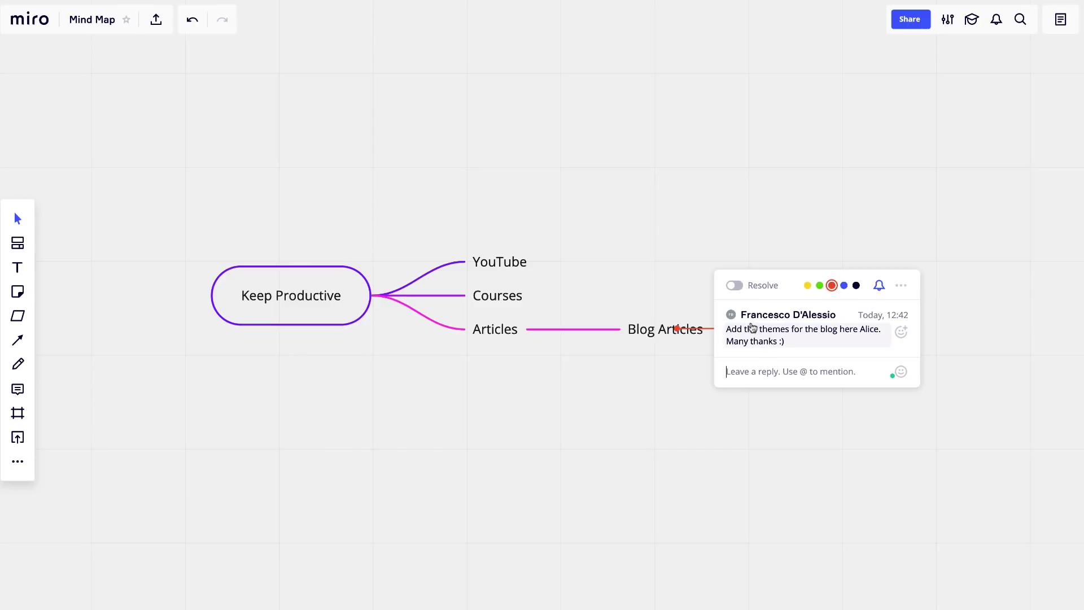
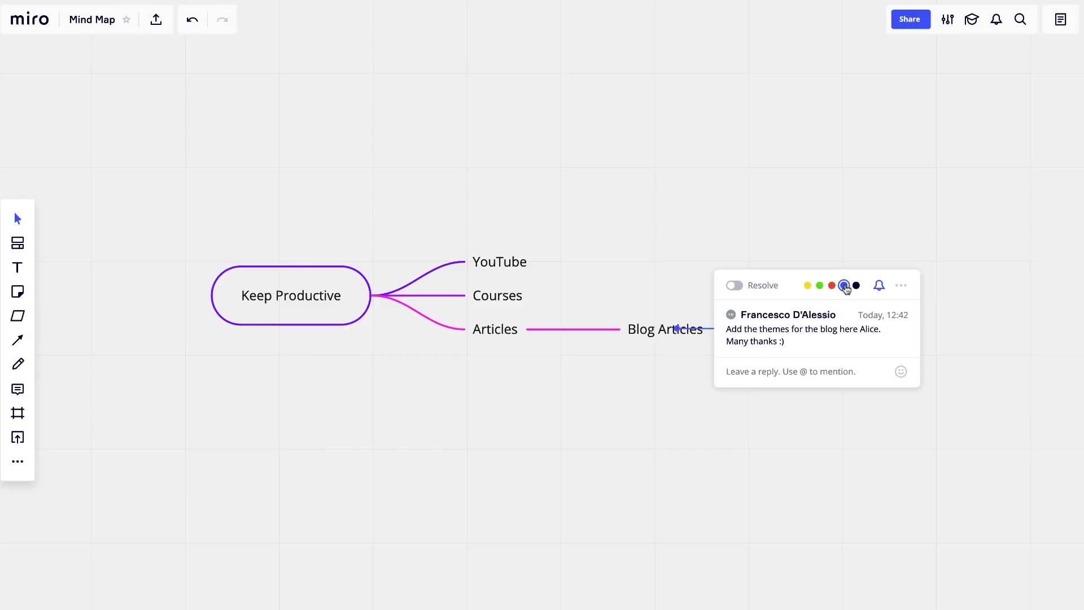
Step: Change the comment's colour to blue and move its thread below the Blog Articles node
click(744, 332)
key(Escape)
drag(776, 275, 780, 452)
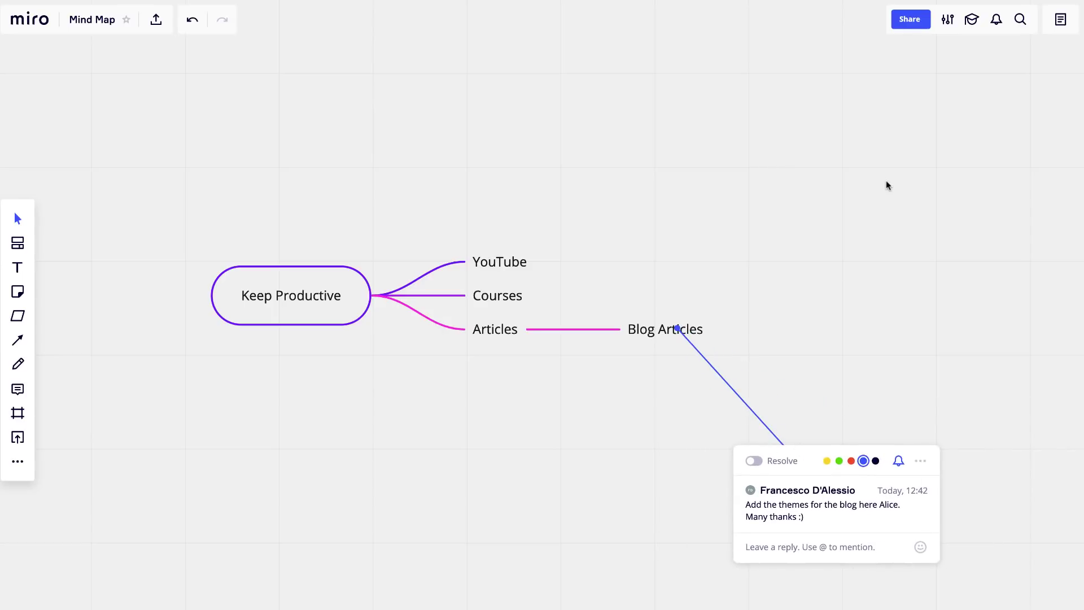
Step: Check the notifications feed with its filter set to All updates, and close the feed
click(997, 19)
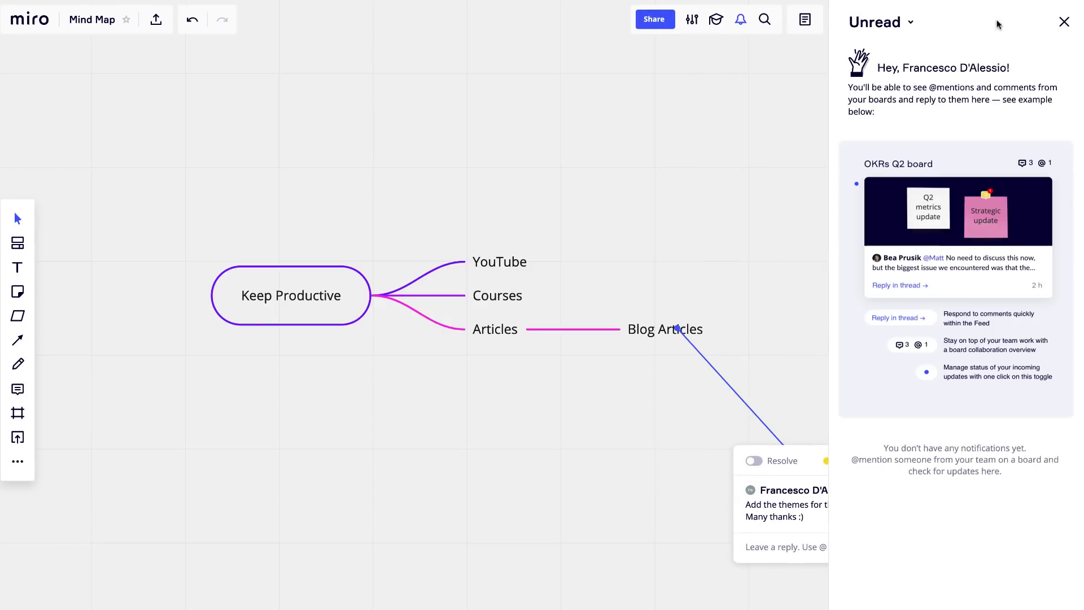
click(889, 21)
click(893, 76)
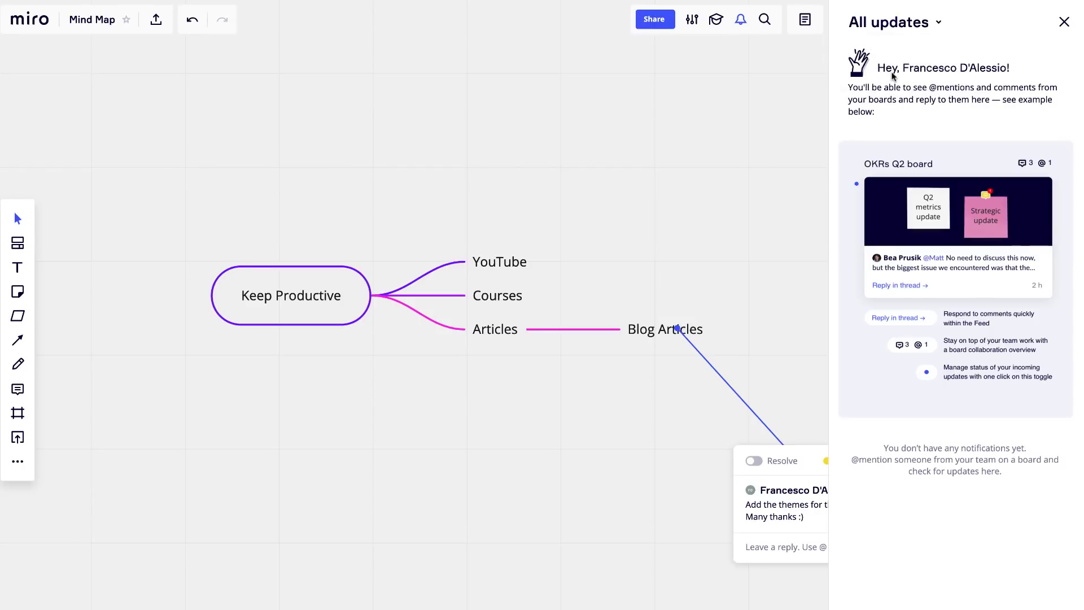
click(1064, 22)
scroll(683, 339, right, 2)
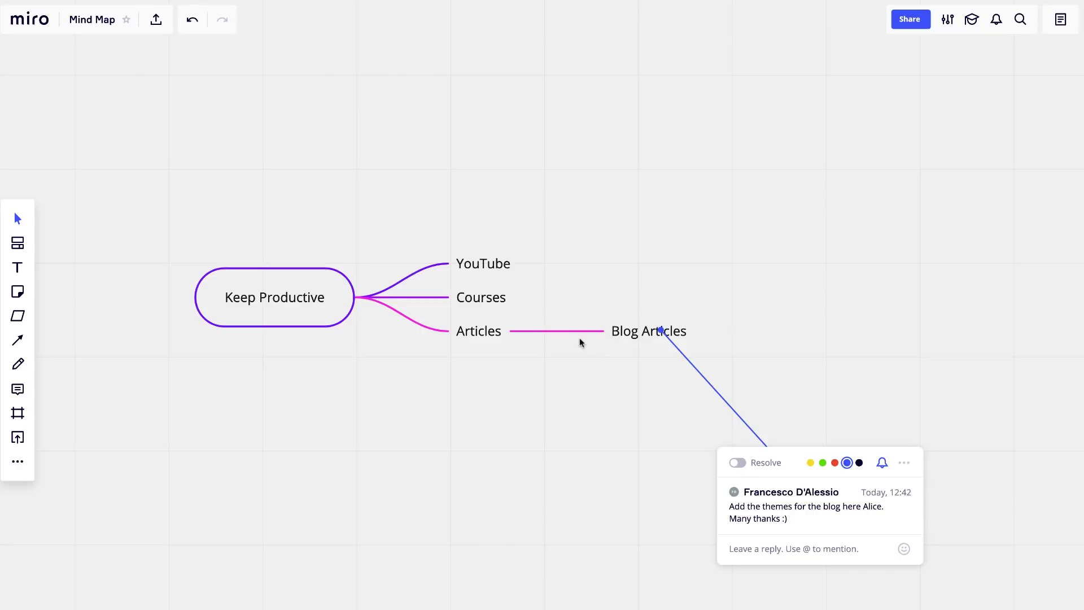
Step: Add a dark yellow sticky note above and to the left of the mind map reading "Login: account.squarespace.com"
scroll(580, 342, down, 5)
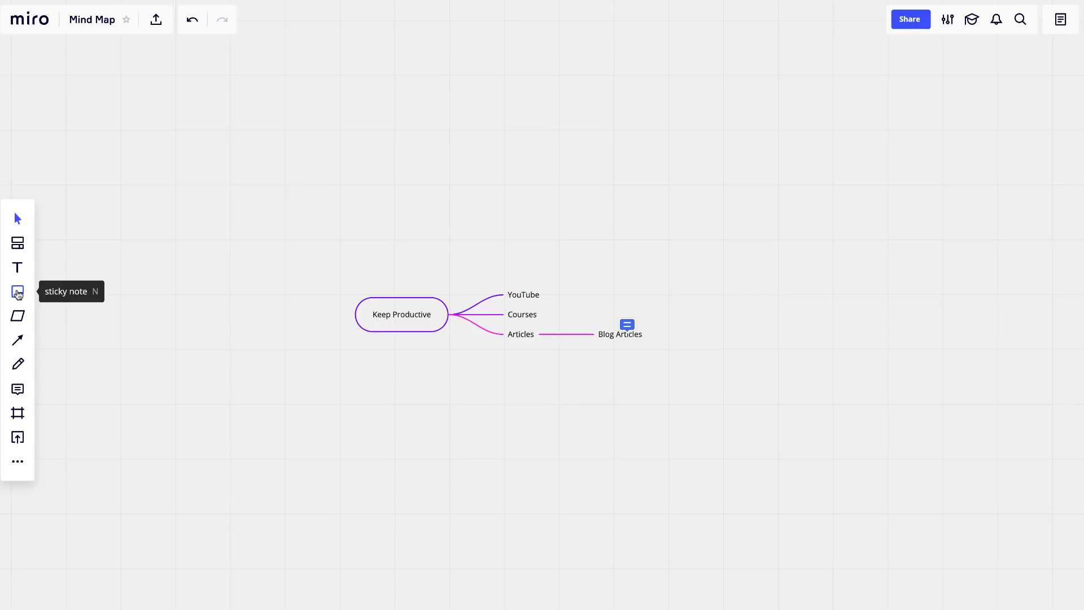
click(18, 292)
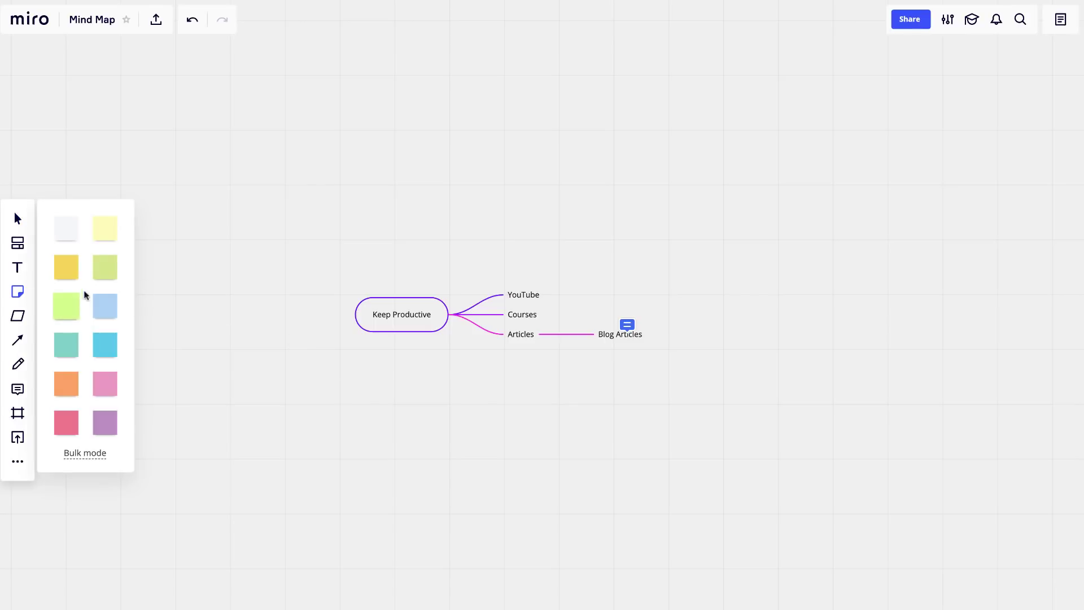
click(68, 266)
drag(180, 148, 288, 255)
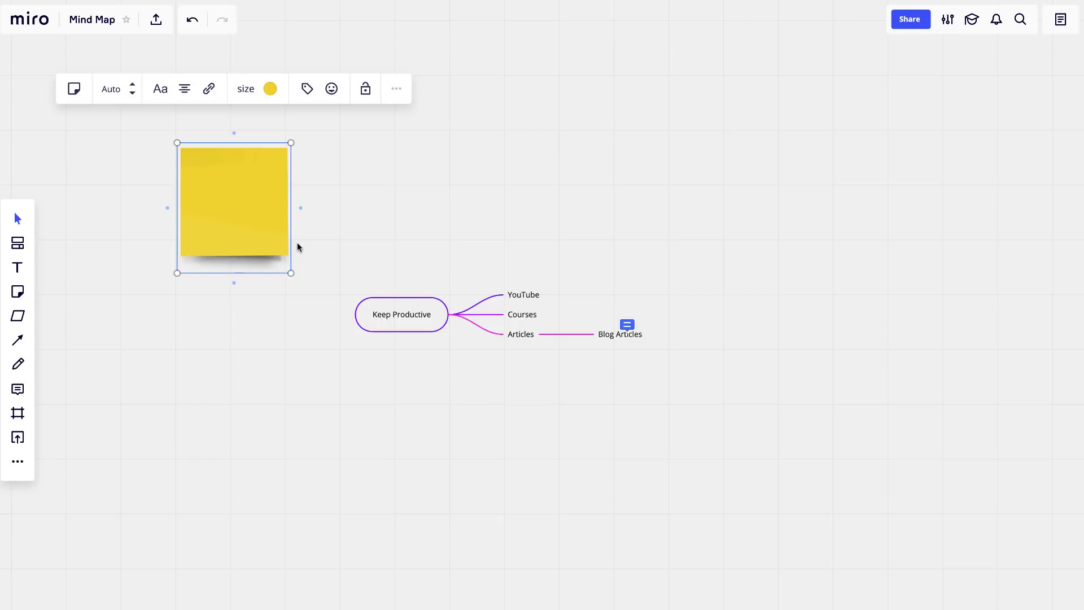
text(Login:)
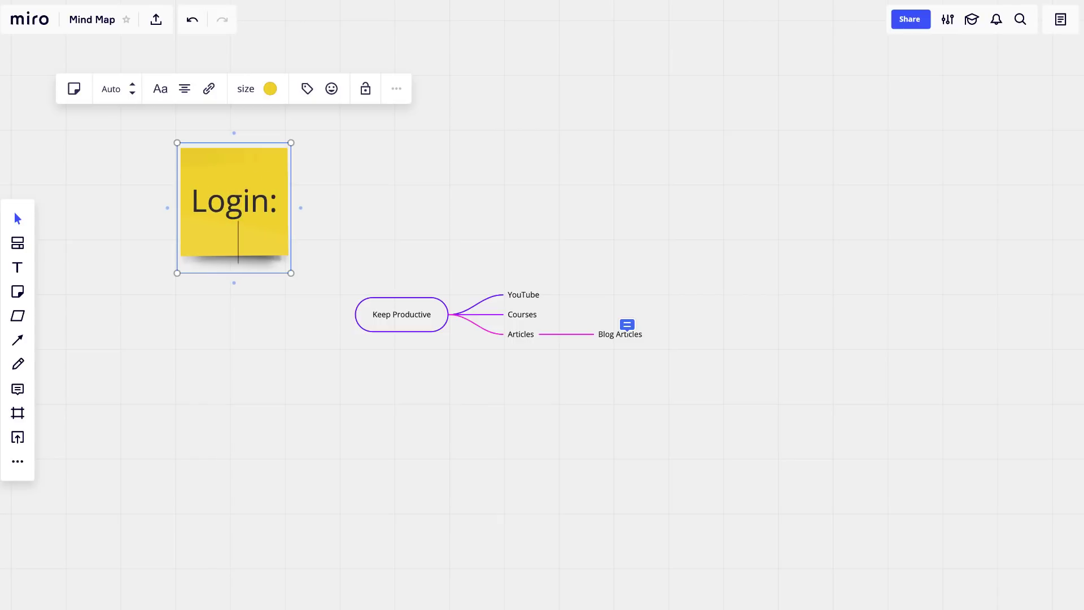
text( account.)
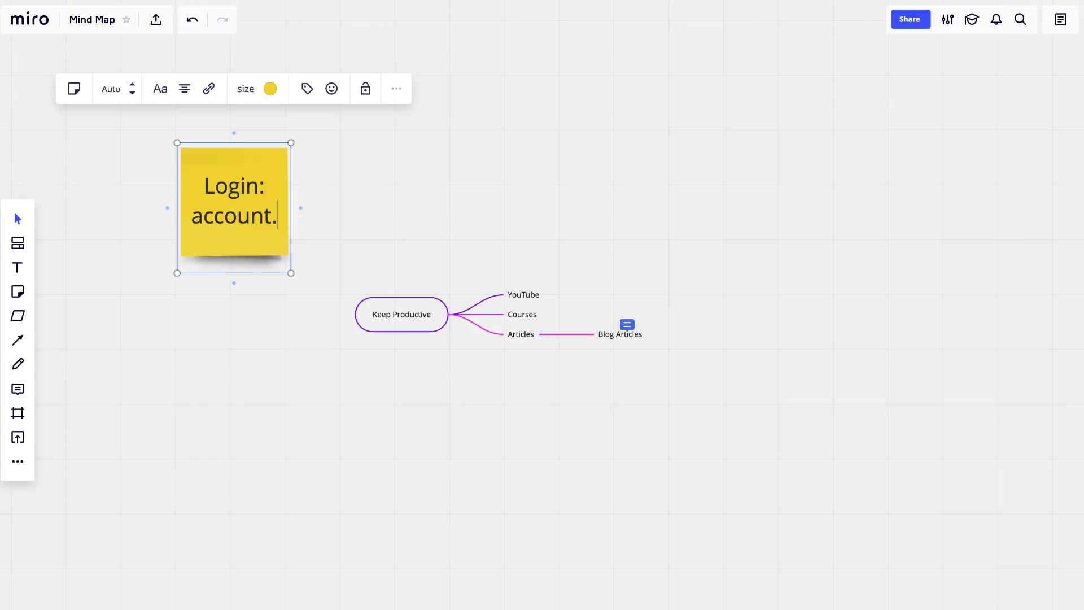
text(squarespac)
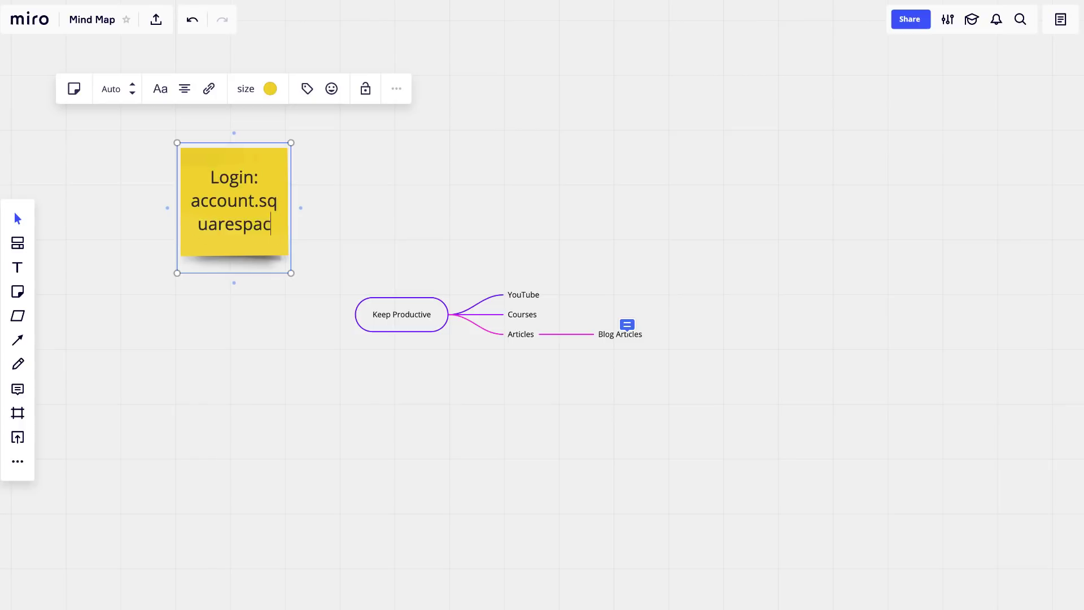
text(e.com)
Step: Set the yellow sticky note to size M and its text to font size 10
drag(292, 273, 327, 268)
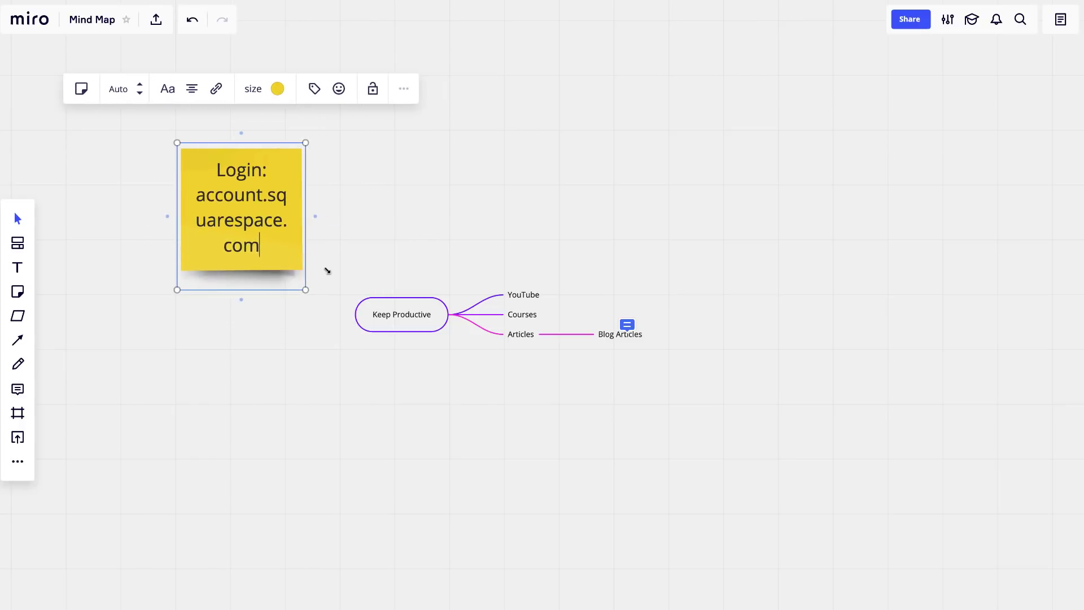
click(257, 92)
click(254, 142)
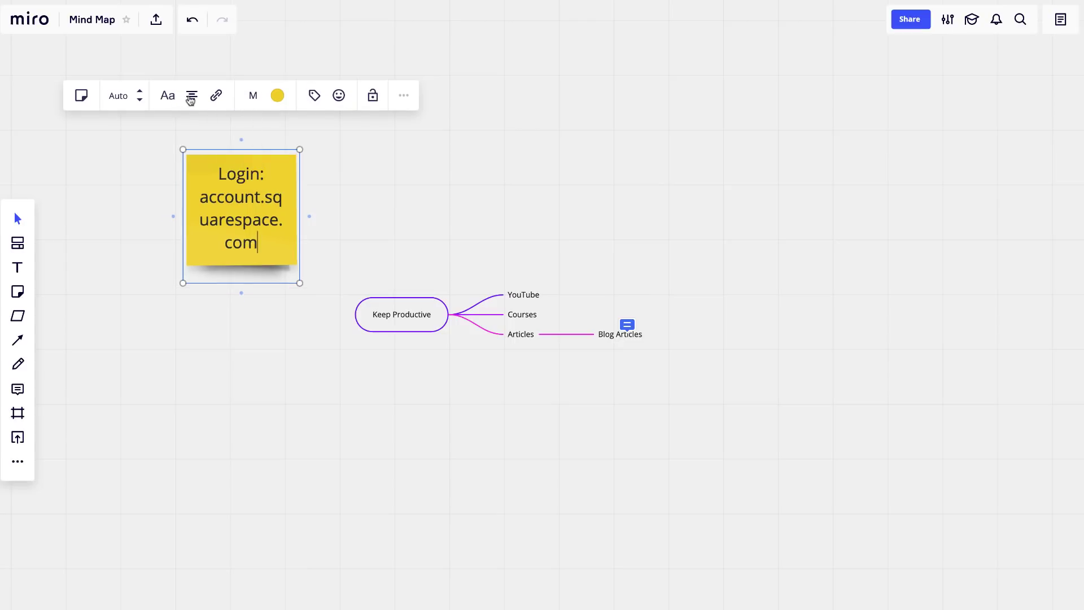
click(138, 99)
click(139, 100)
click(138, 100)
click(139, 100)
click(139, 100)
click(383, 209)
click(236, 246)
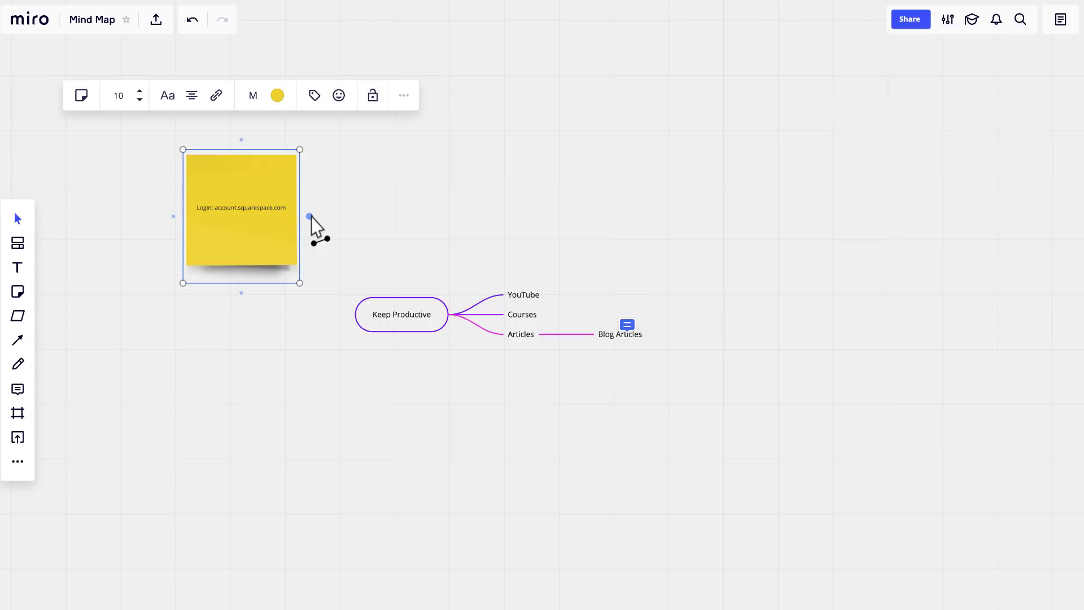
click(395, 323)
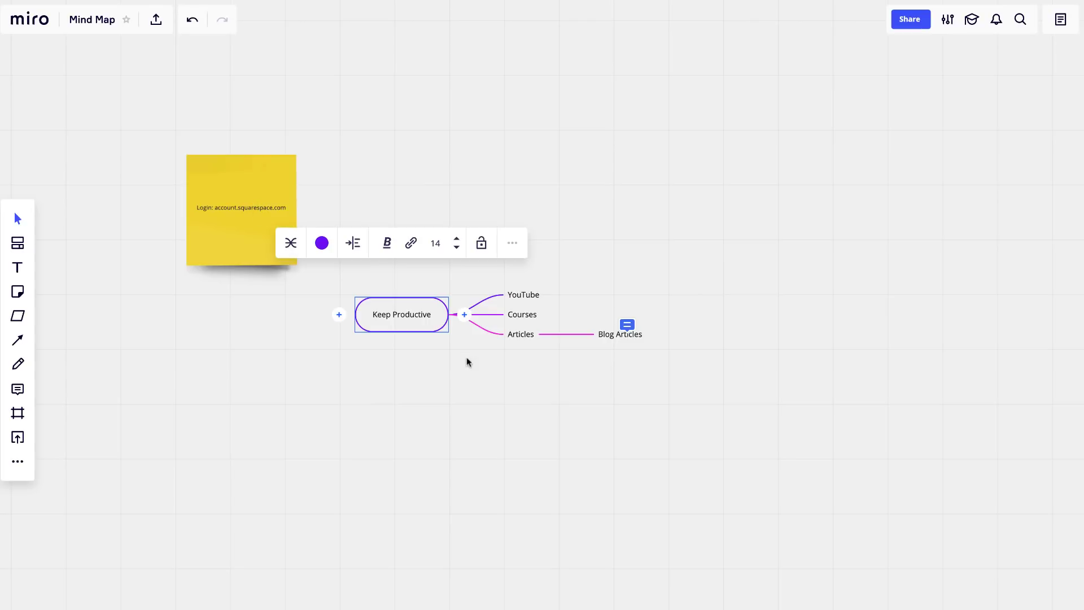
Step: Move the yellow sticky note slightly down and to the right of its current place on the board
click(461, 382)
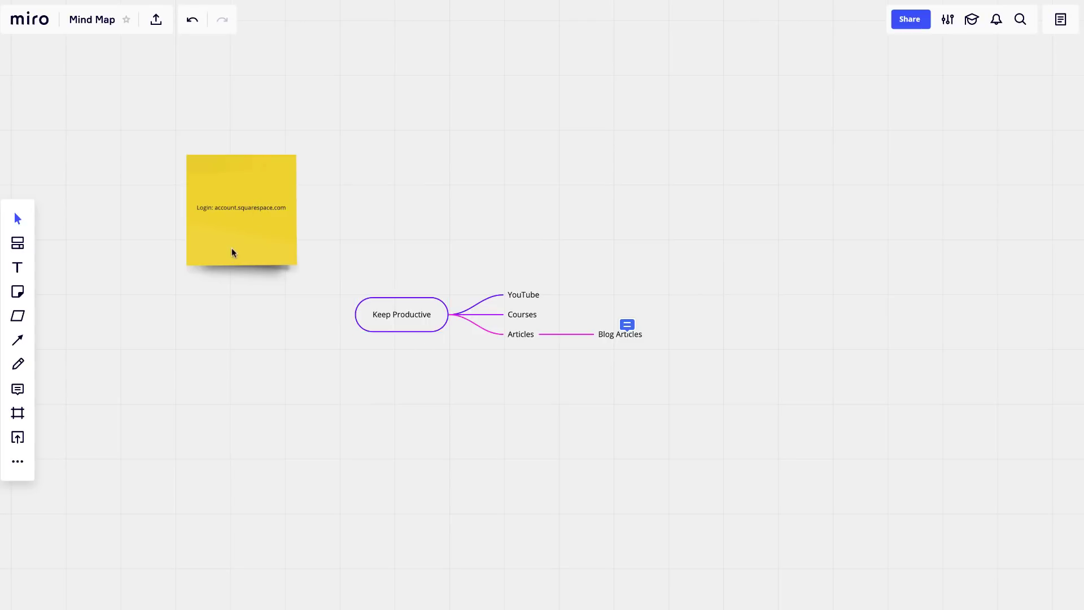
drag(231, 241, 235, 245)
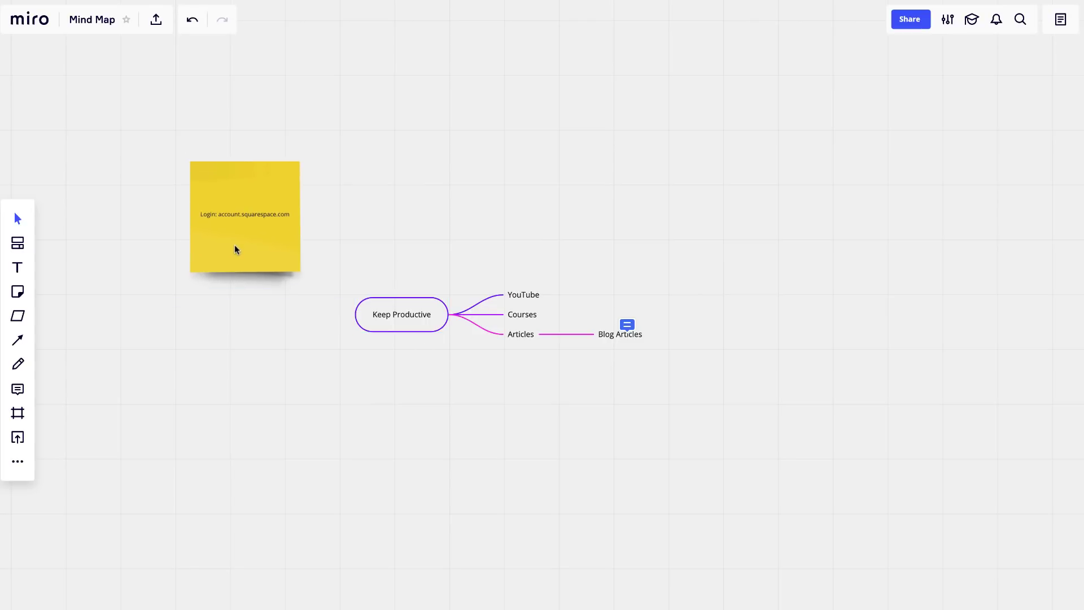
Step: Draw a rounded rectangle below the Keep Productive node and label it "Company"
click(16, 319)
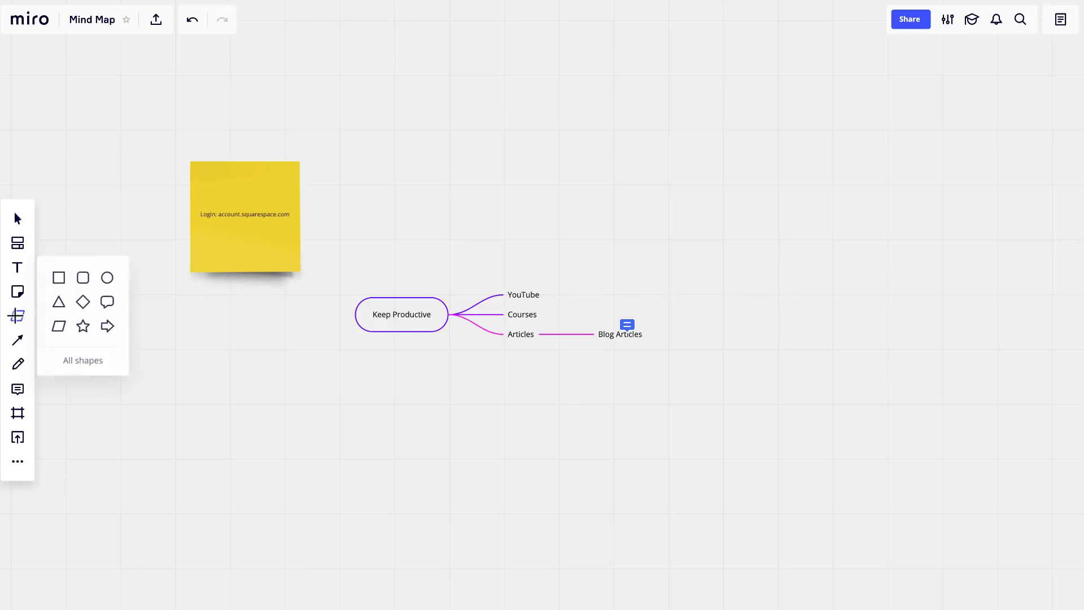
click(83, 279)
drag(362, 367, 445, 402)
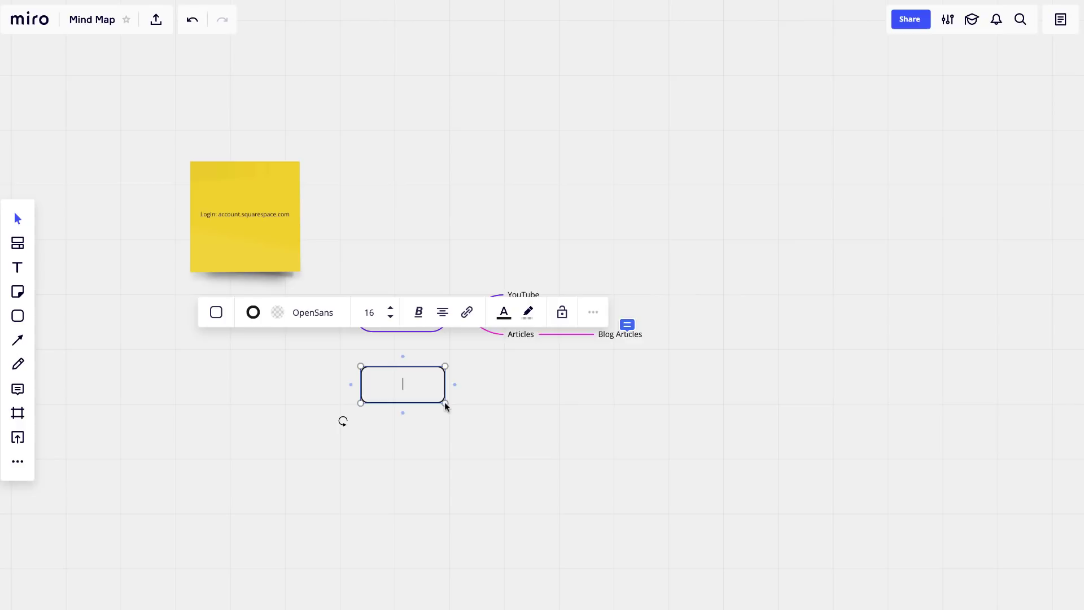
text(Company)
click(501, 395)
Step: Draw a connector from the right side of the Company shape to a new rectangular sticky note
click(447, 385)
drag(455, 384, 492, 391)
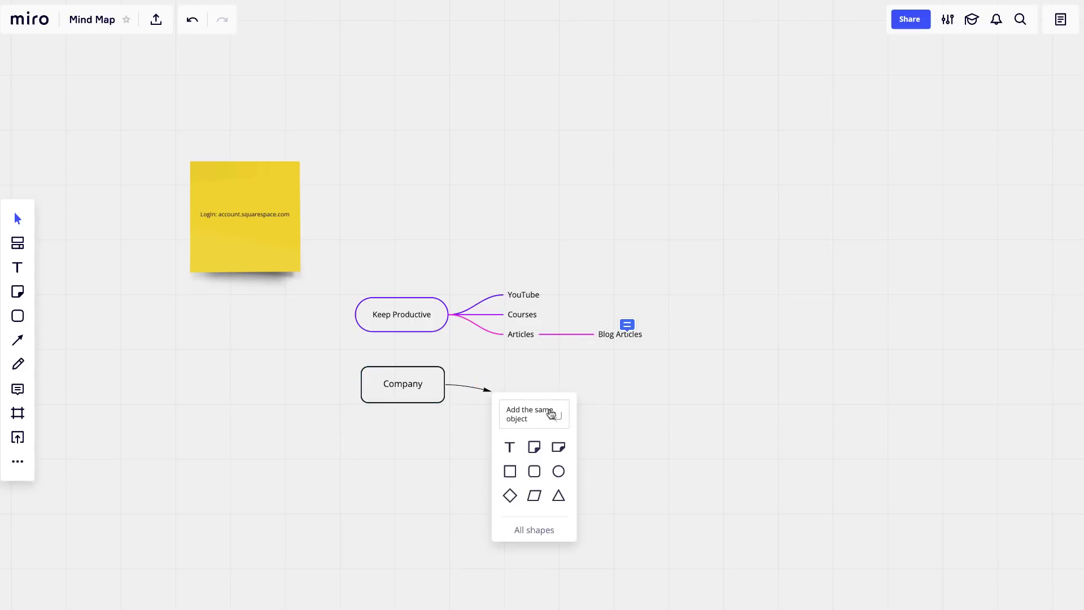
click(558, 446)
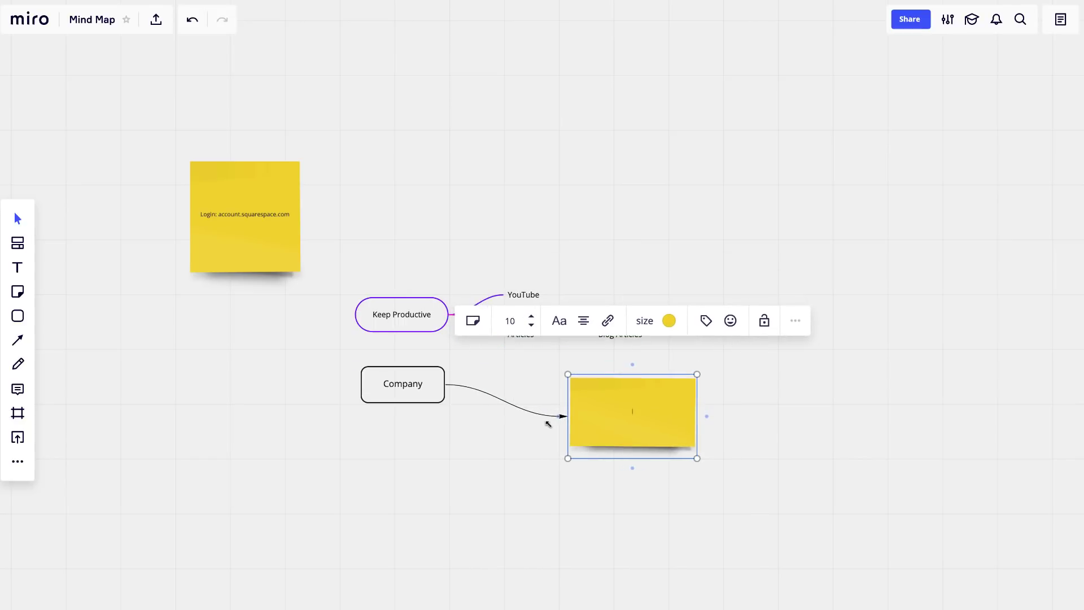
Step: Convert the connected sticky note to a card and back to a rectangular sticky note
click(472, 321)
click(473, 355)
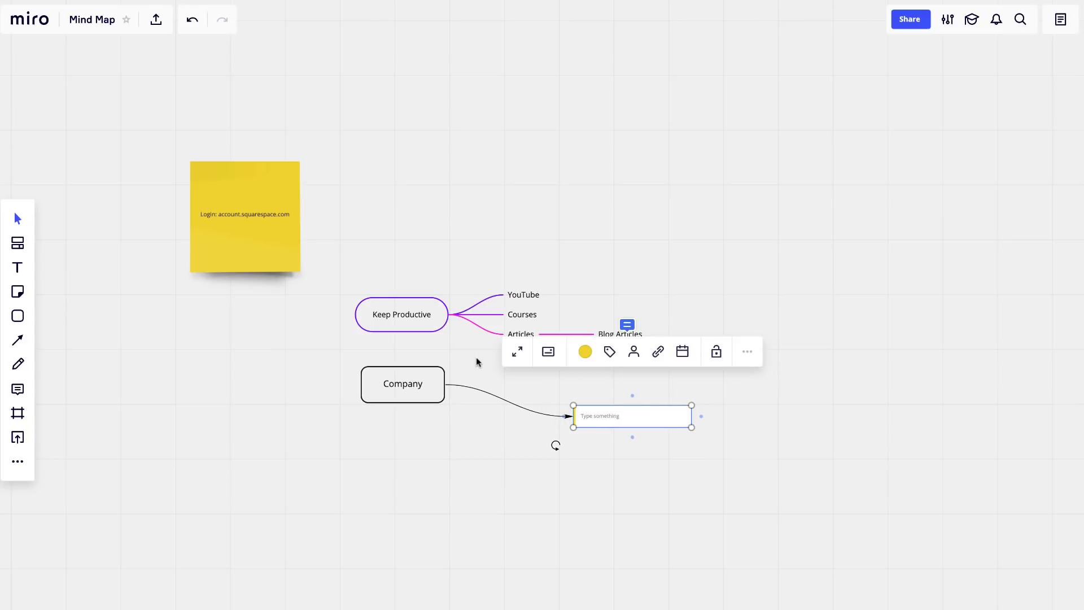
click(548, 352)
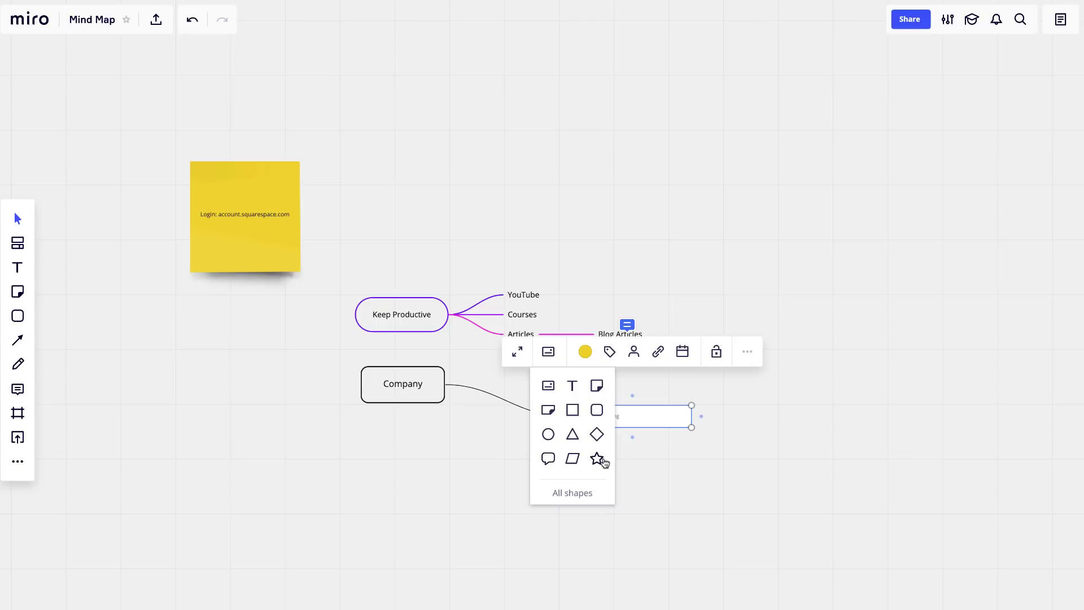
click(548, 410)
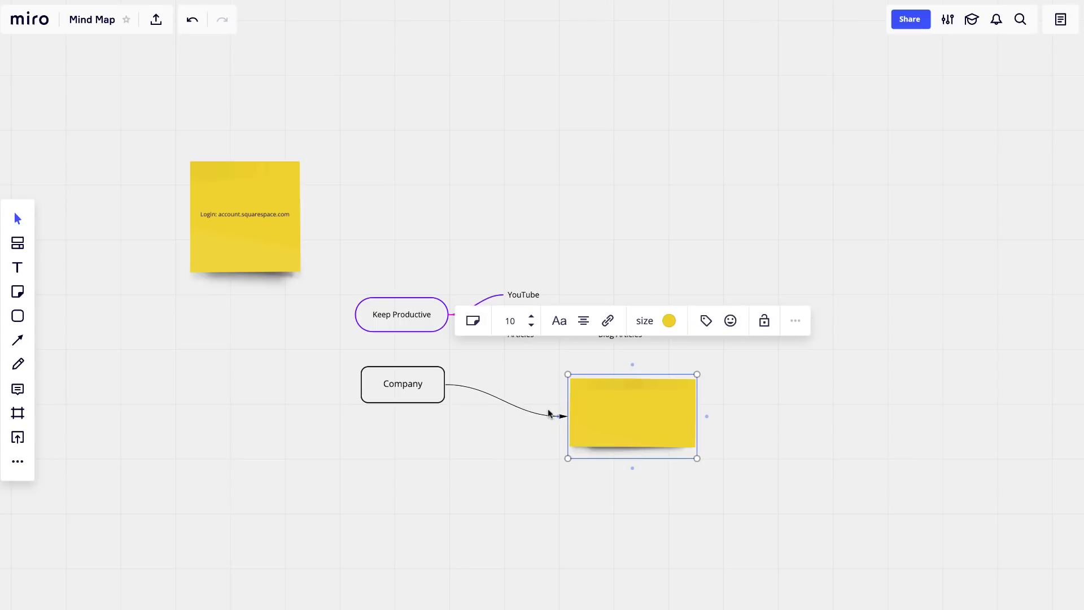
Step: Delete the rectangular sticky note and the Company shape with its connector
click(758, 431)
click(659, 412)
key(Delete)
drag(594, 440, 399, 393)
click(387, 388)
key(Delete)
Step: Add the Kanban Framework template to the board
scroll(299, 336, up, 3)
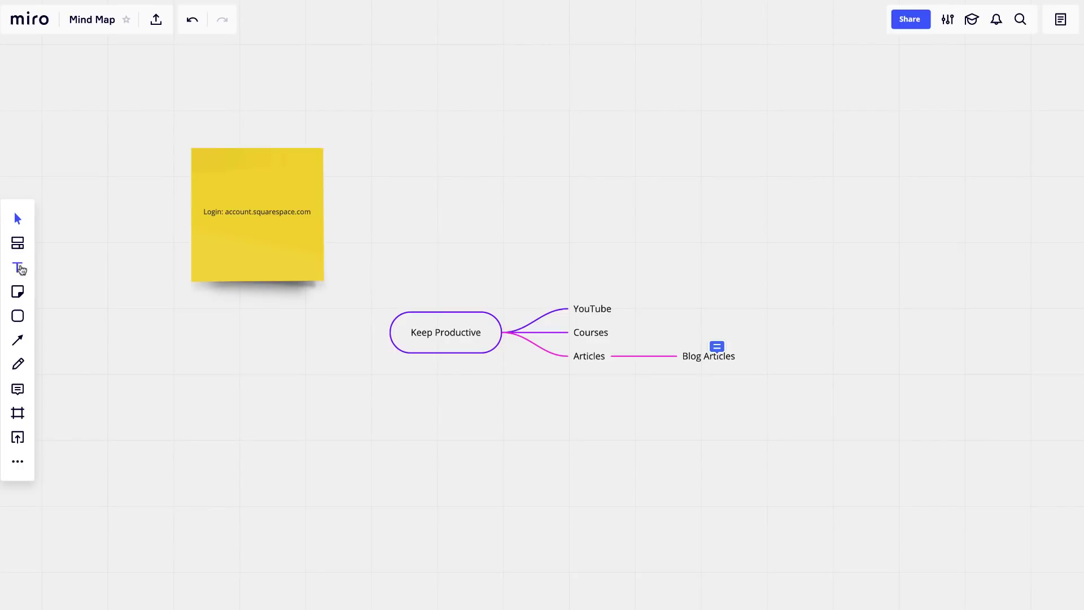
click(18, 243)
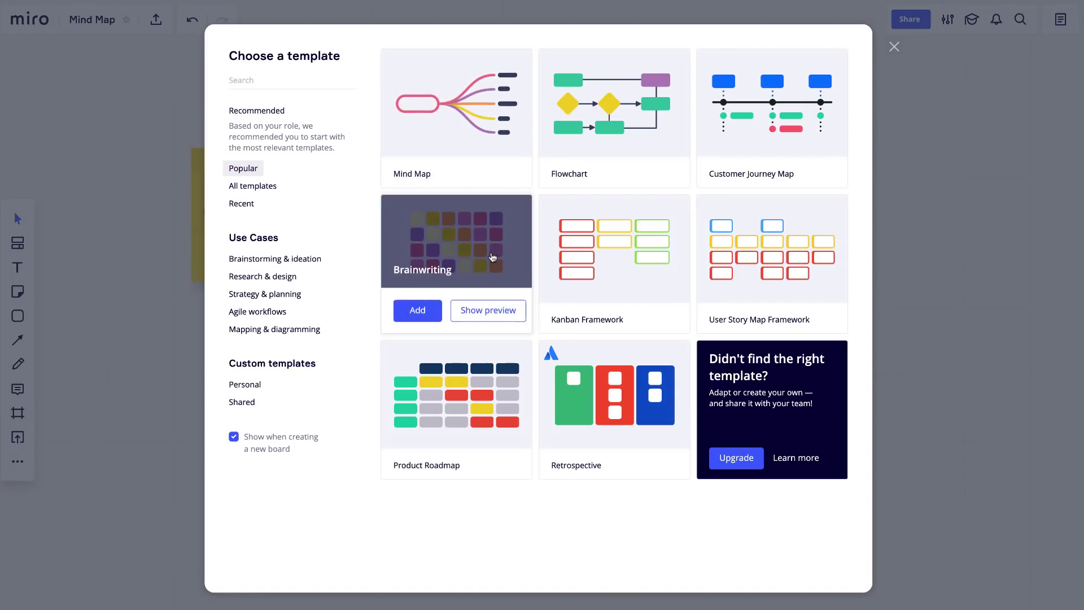
click(577, 313)
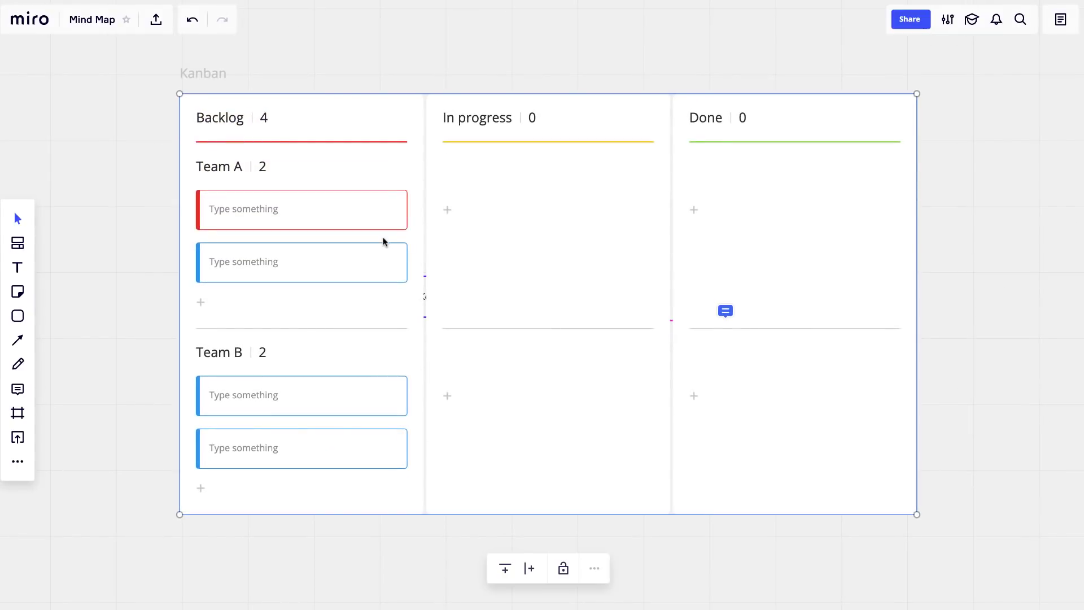
Step: Shrink the Kanban board to about half its size and place it below the sticky note, left of the mind map
drag(180, 94, 542, 299)
drag(659, 390, 238, 438)
scroll(571, 367, down, 5)
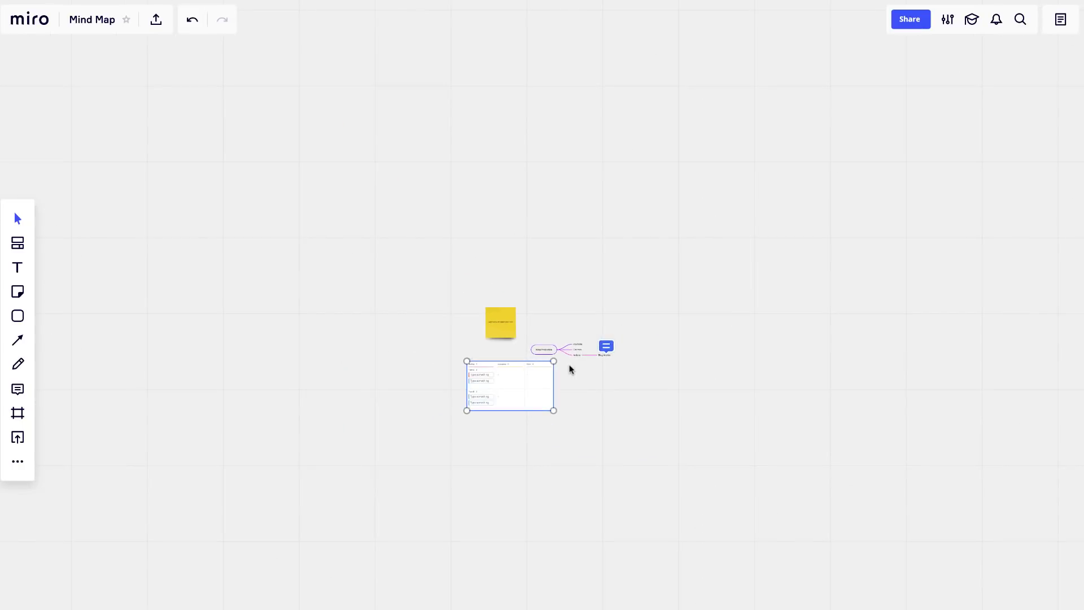
scroll(568, 368, up, 8)
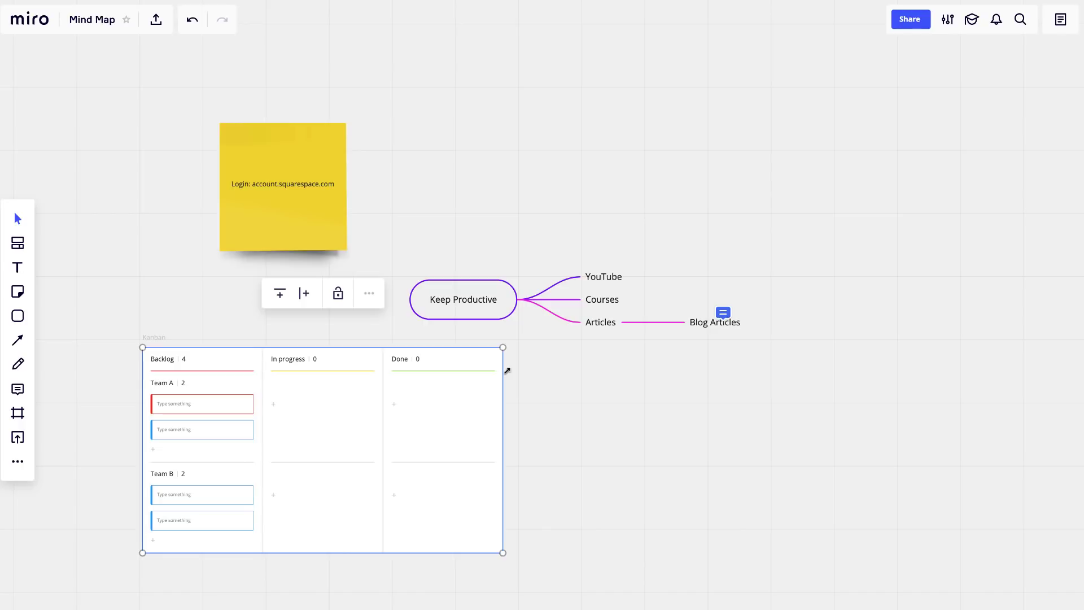
drag(446, 380, 422, 394)
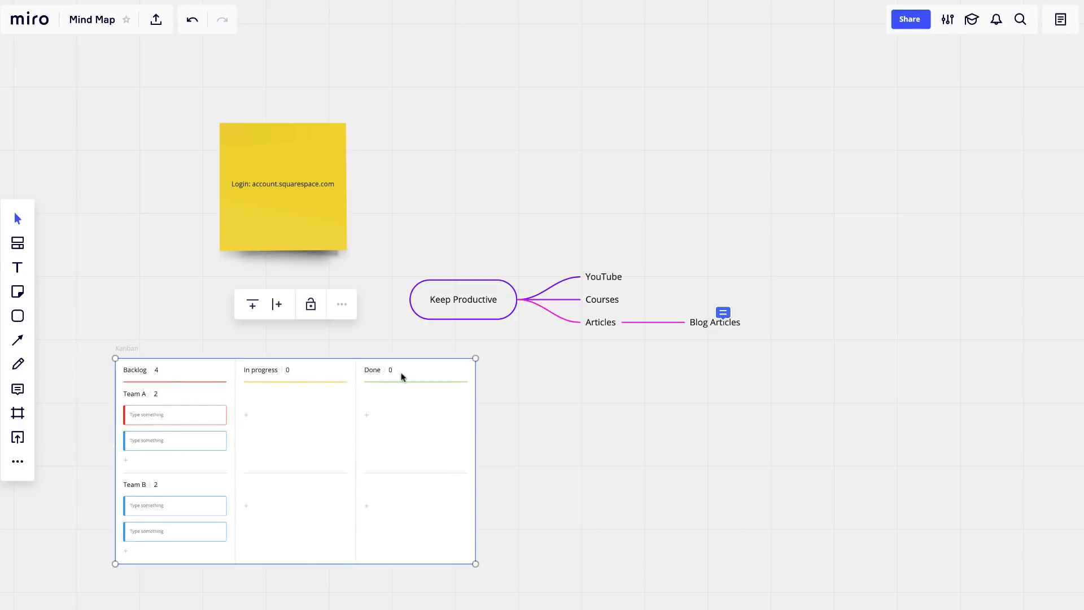
Step: Move the red Team A card from the Backlog column to the In progress column of the Kanban board
scroll(220, 412, up, 3)
scroll(220, 412, up, 3)
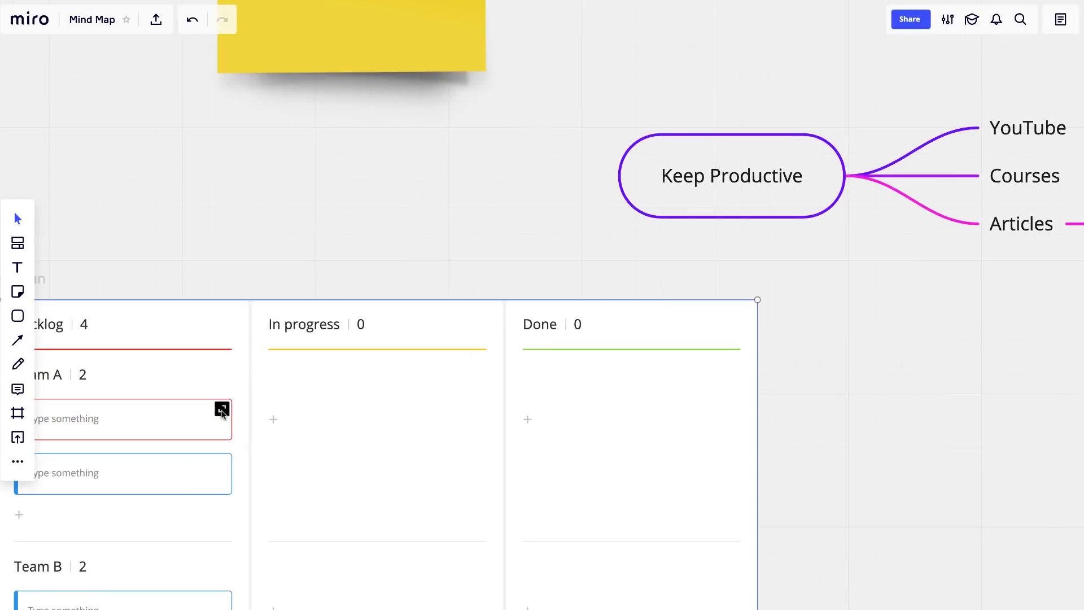
scroll(223, 414, down, 5)
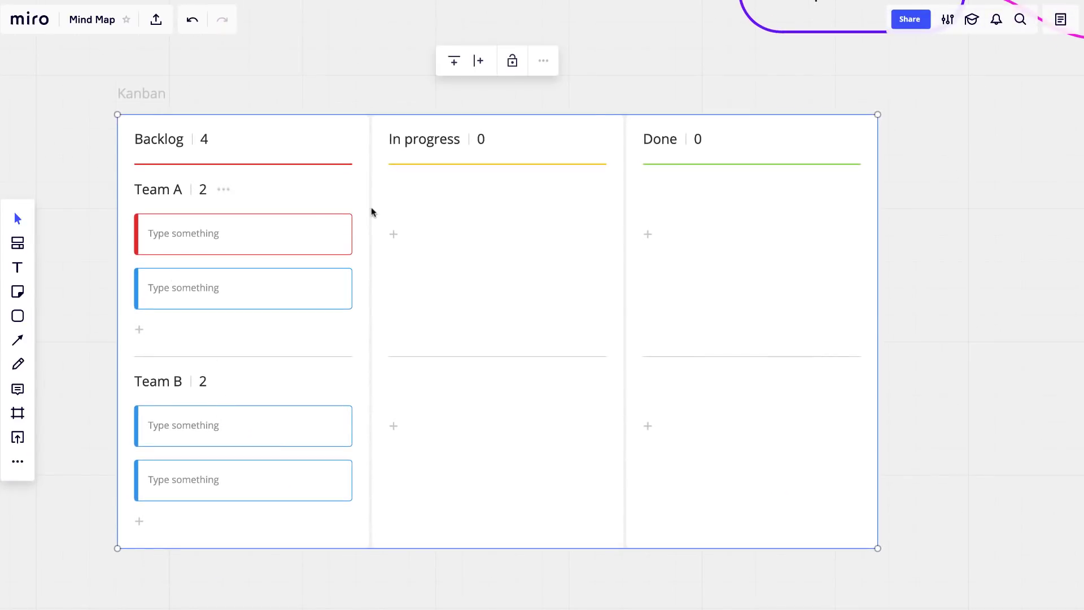
drag(184, 230, 466, 197)
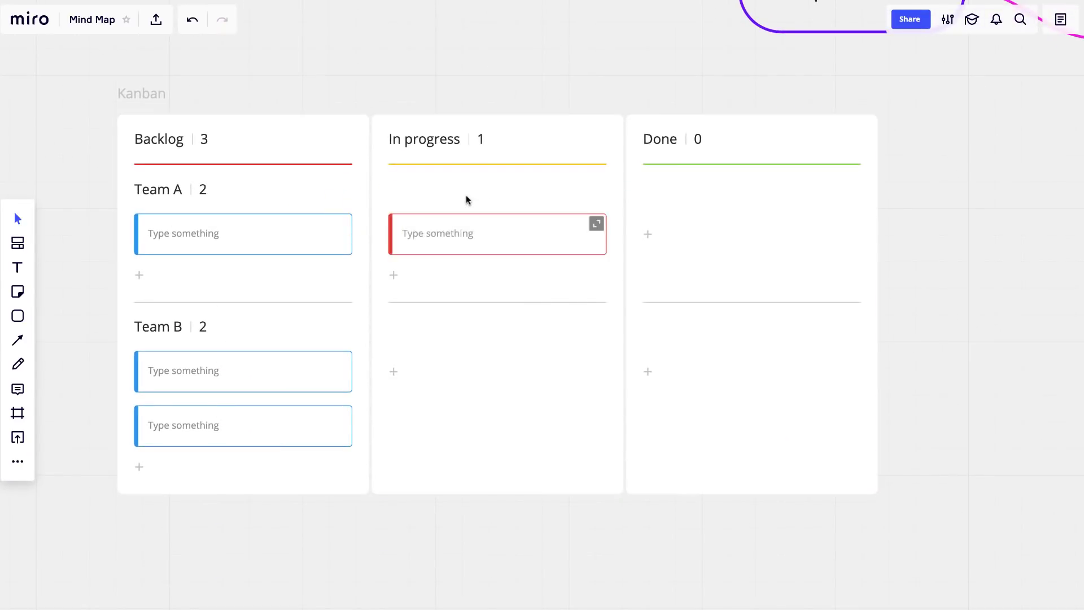
Step: Title the red card in the In progress column "Miro Review"
scroll(466, 199, down, 3)
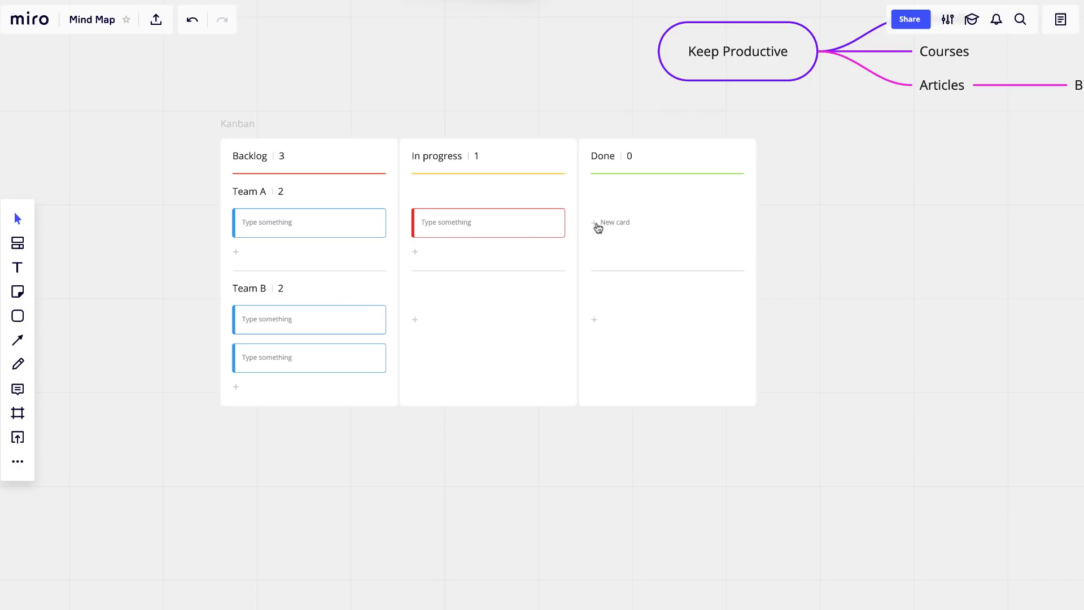
double_click(472, 224)
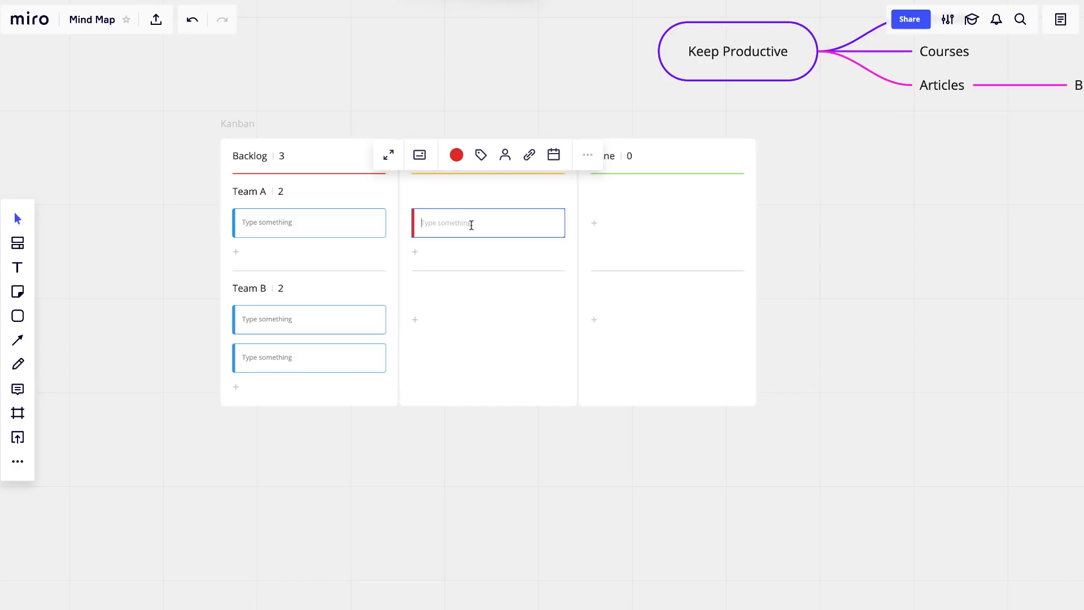
text(Miro Review)
click(714, 254)
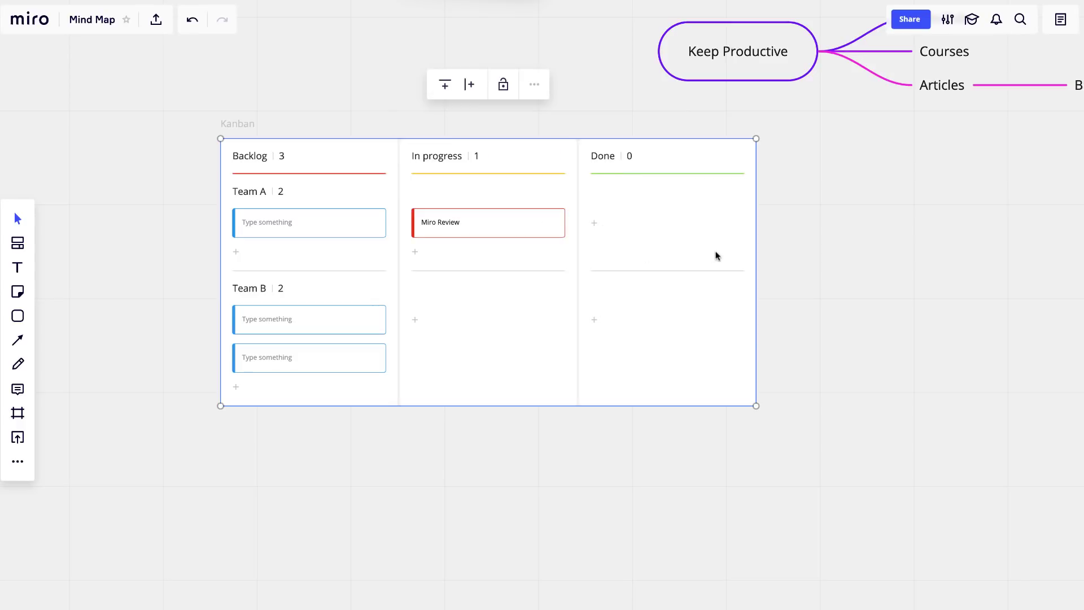
Step: Search the board for "miro" and go to the Miro Review card
click(1019, 20)
text(miro)
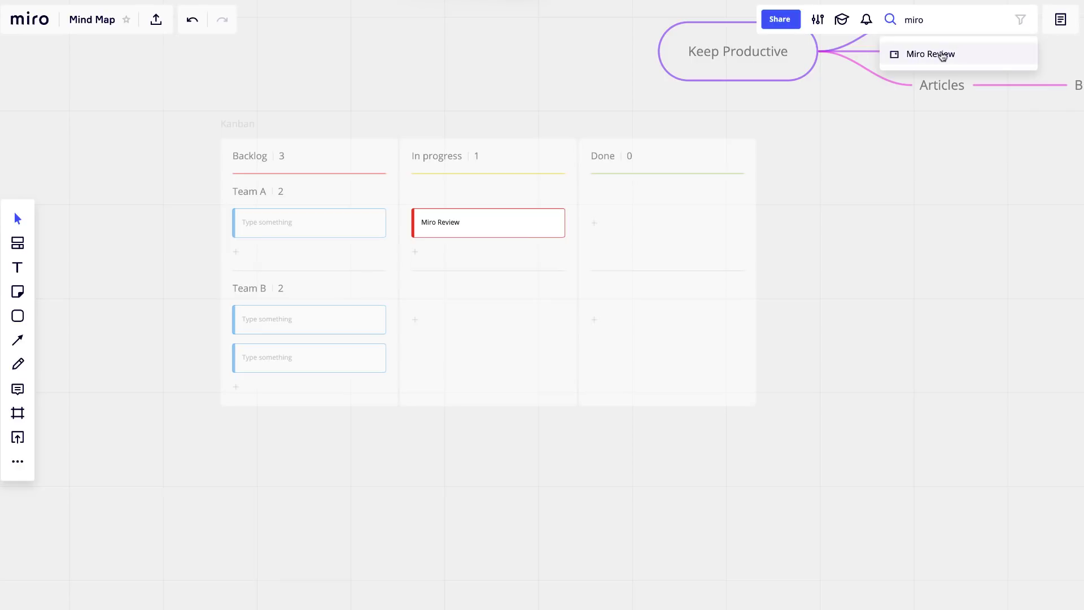
click(942, 56)
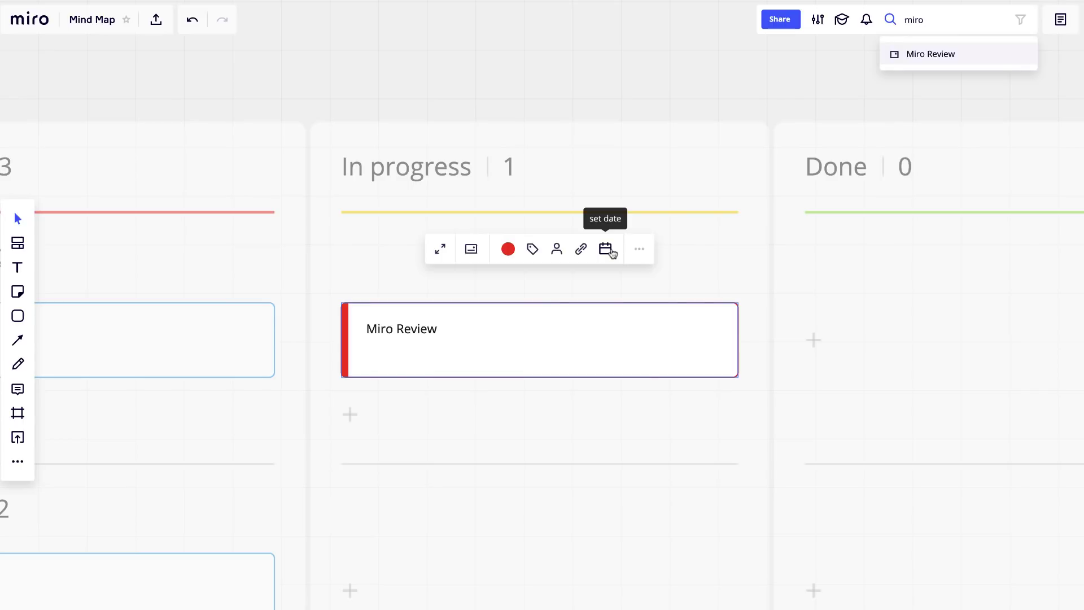
Step: Set the Miro Review card's date to February 29, 2020 and assign the card to the board member
click(608, 252)
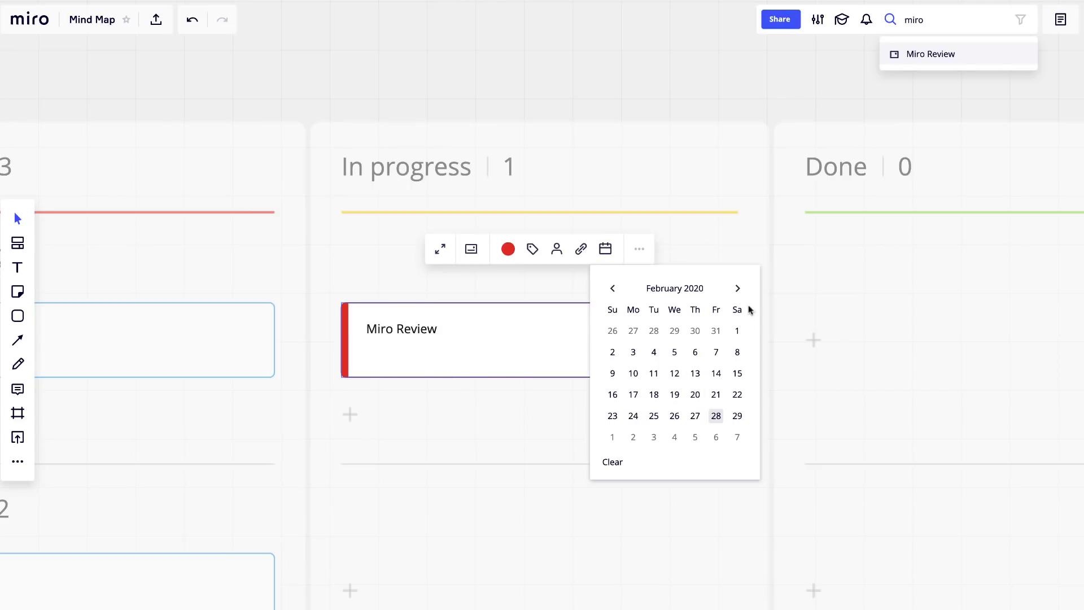
click(736, 417)
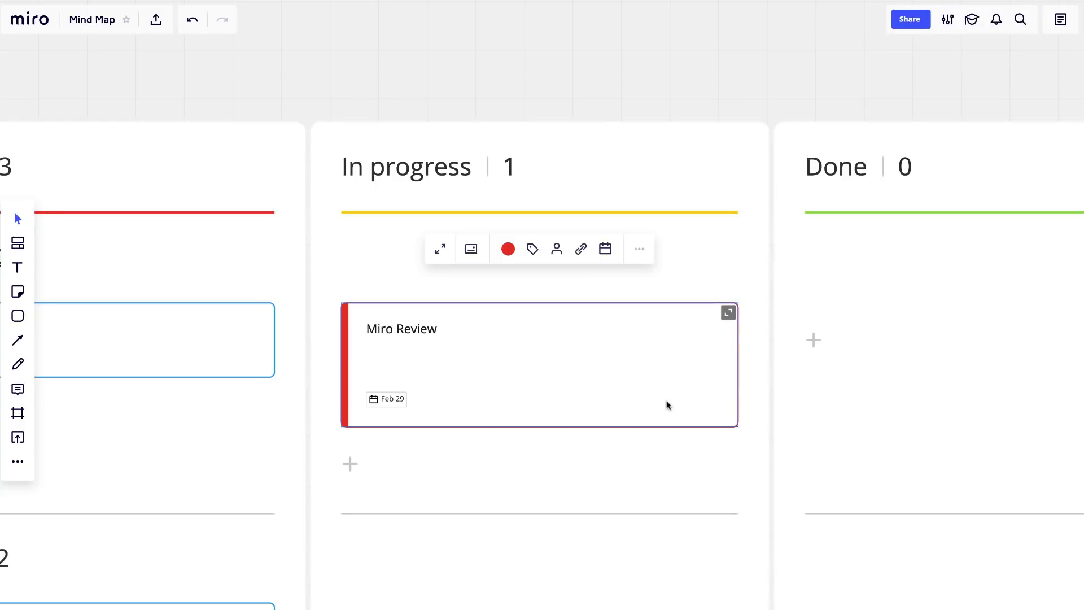
click(558, 251)
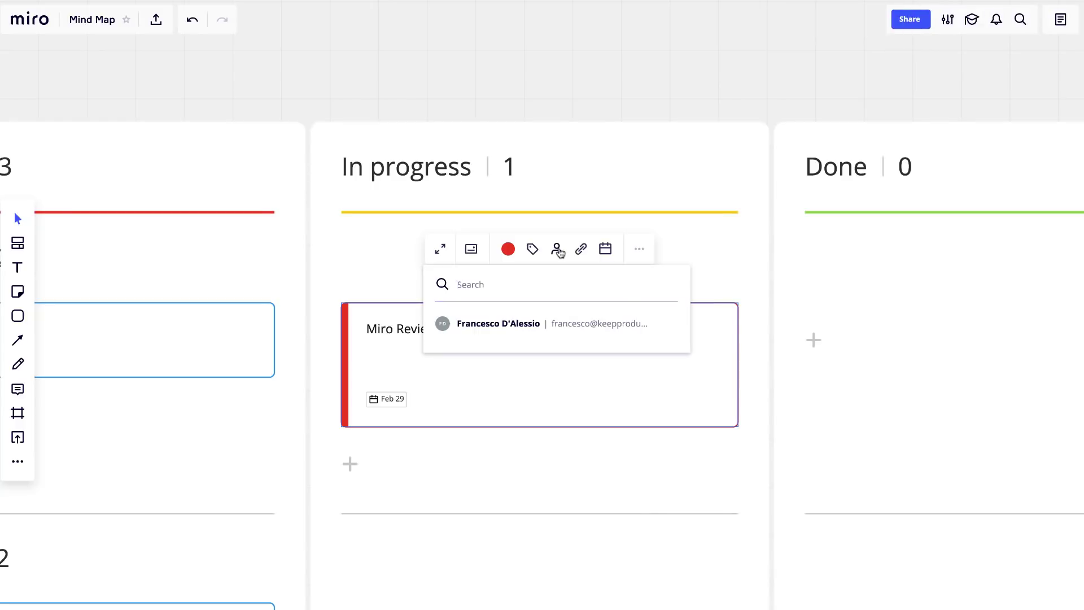
click(499, 317)
Step: Add a red tag named "video" to the Miro Review card
click(533, 250)
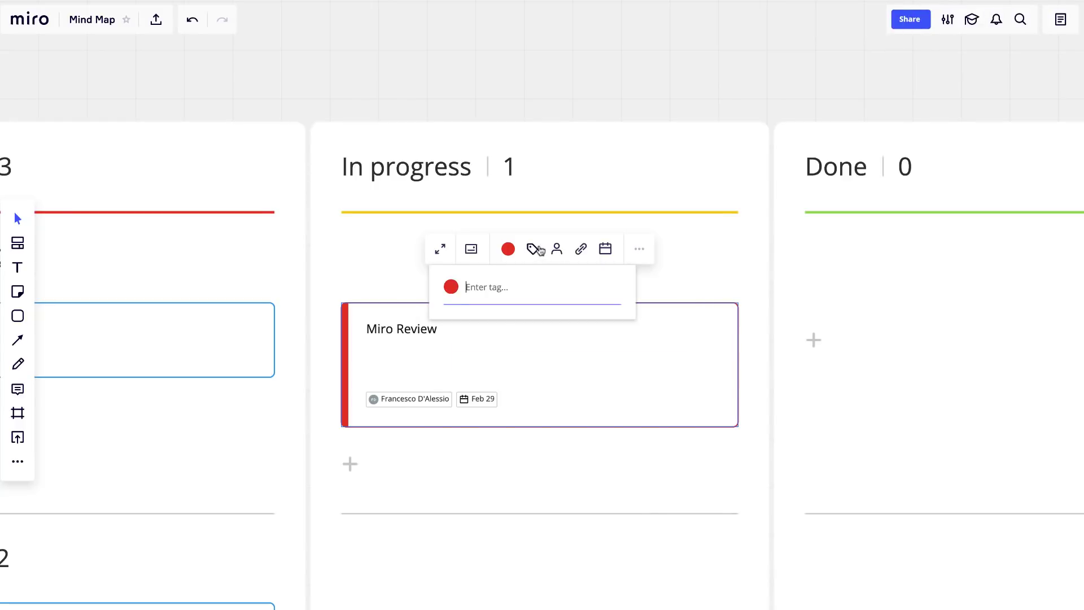
text(video)
key(Return)
click(686, 314)
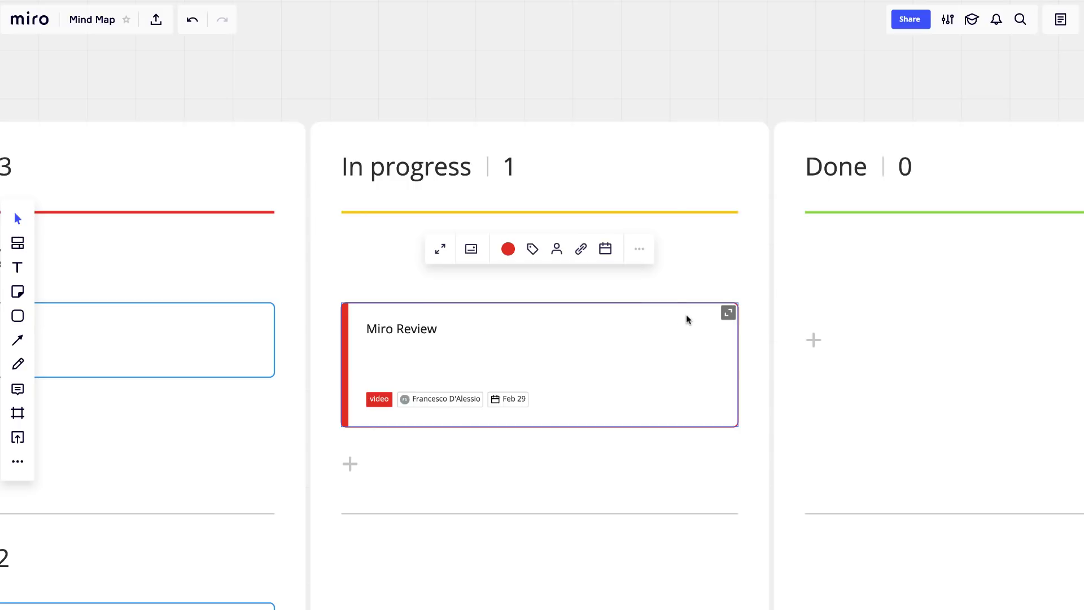
click(694, 228)
Step: Shrink the Kanban board to about 80 percent of its size from its lower-right corner
scroll(623, 293, down, 5)
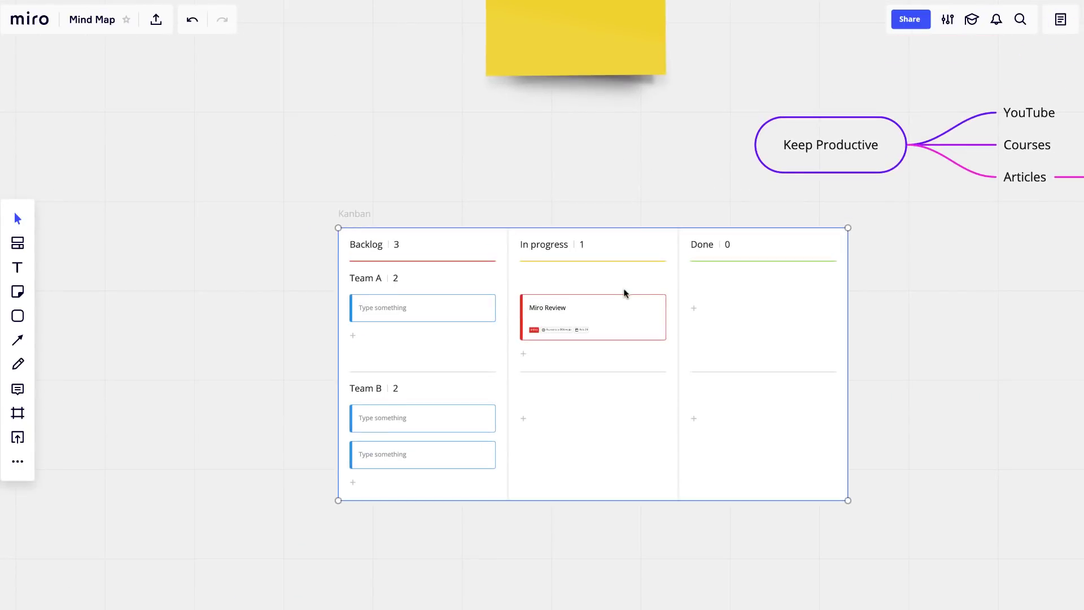
scroll(830, 269, right, 3)
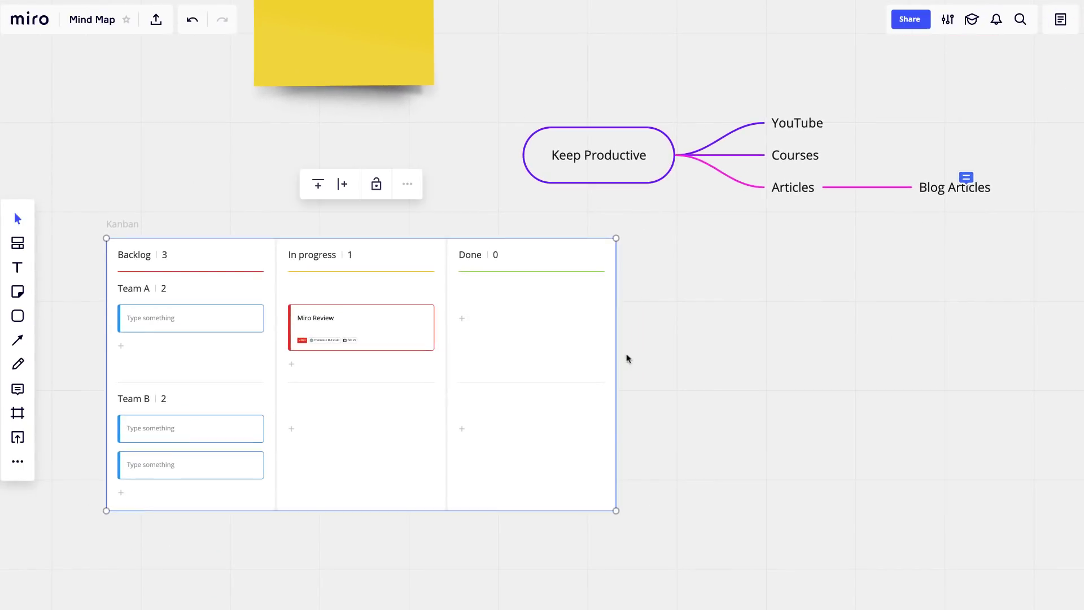
drag(615, 510, 515, 448)
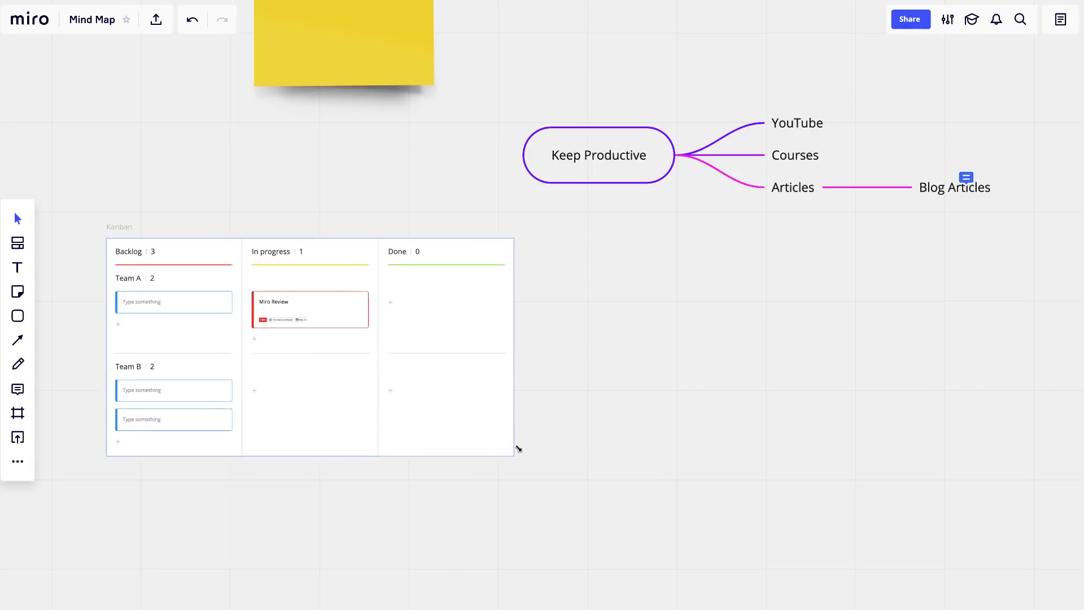
scroll(620, 380, right, 2)
scroll(620, 381, up, 1)
scroll(620, 380, left, 2)
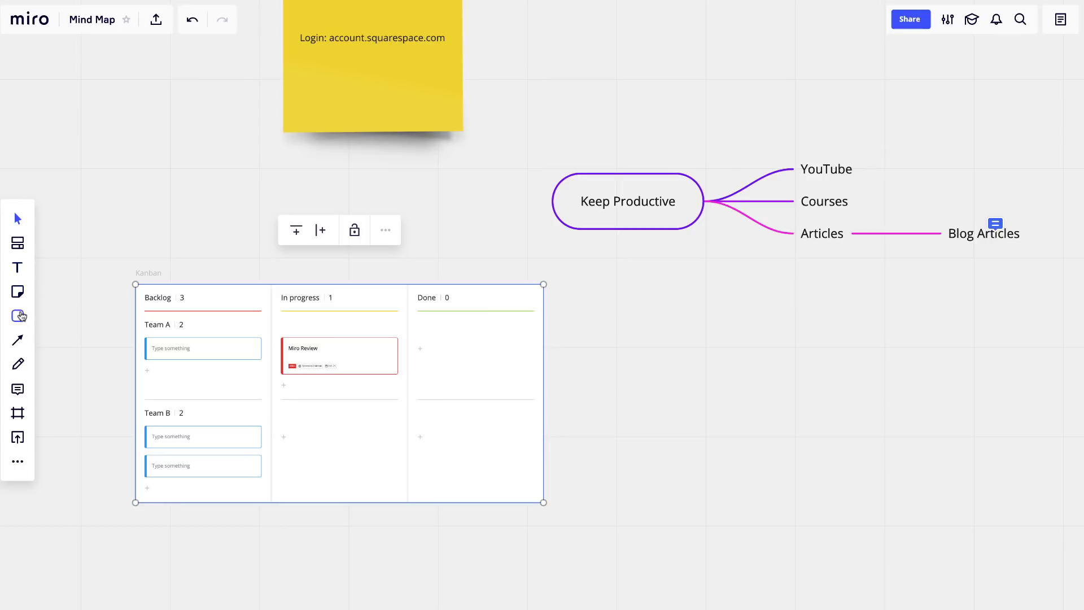
Step: Handwrite "hello" in thick black pen strokes below the mind map and turn on Smart drawing
click(19, 364)
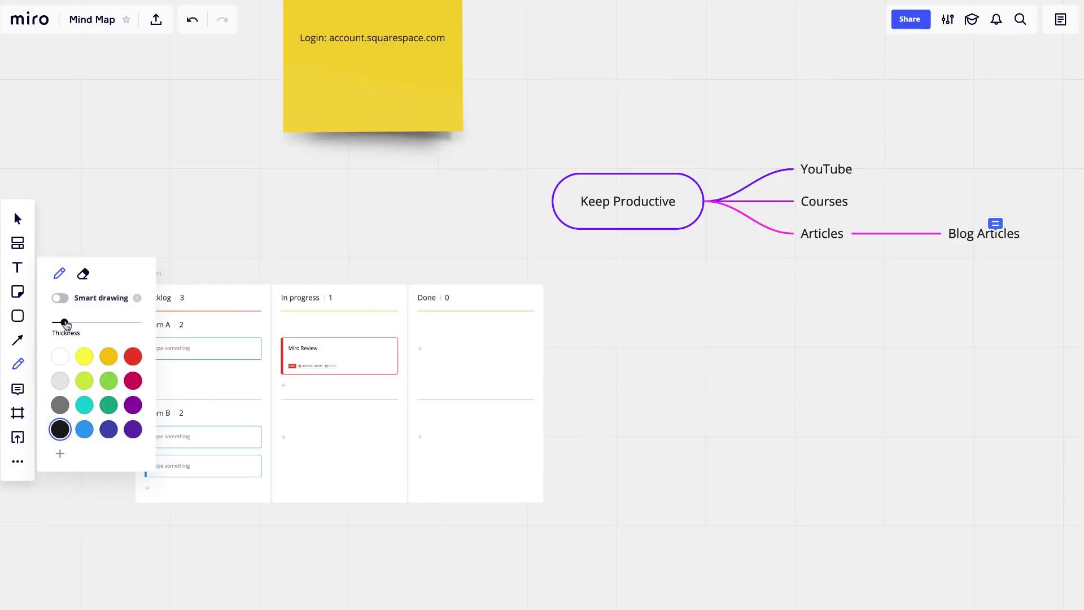
mouse_move(615, 305)
mouse_down()
mouse_move(617, 375)
mouse_move(655, 361)
mouse_move(720, 305)
mouse_move(768, 370)
mouse_move(815, 346)
mouse_move(807, 356)
mouse_up()
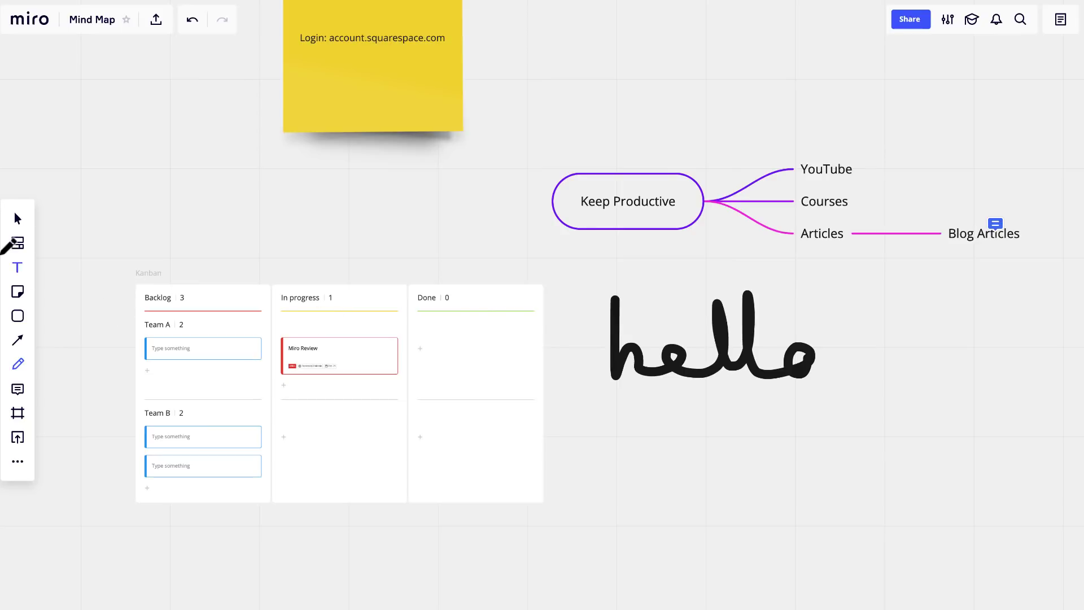
click(17, 363)
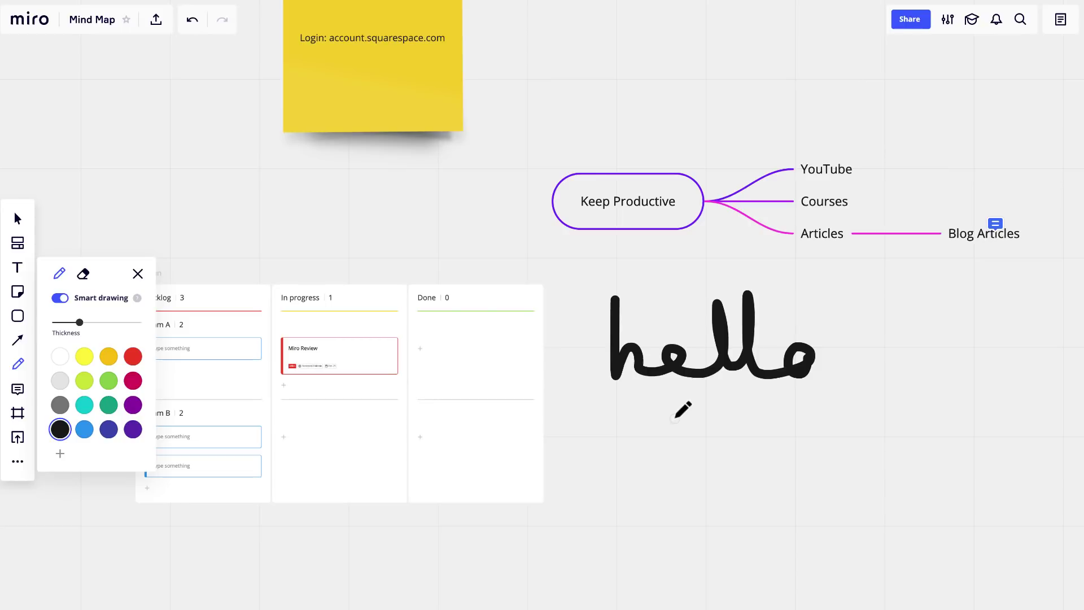
Step: Draw a circle below the "hello" handwriting and a five-pointed star beside it with Smart drawing, consulting the gesture guide for supported shapes
mouse_move(676, 418)
mouse_down()
mouse_move(652, 418)
mouse_move(702, 515)
mouse_move(629, 393)
mouse_move(623, 422)
mouse_move(635, 429)
mouse_up()
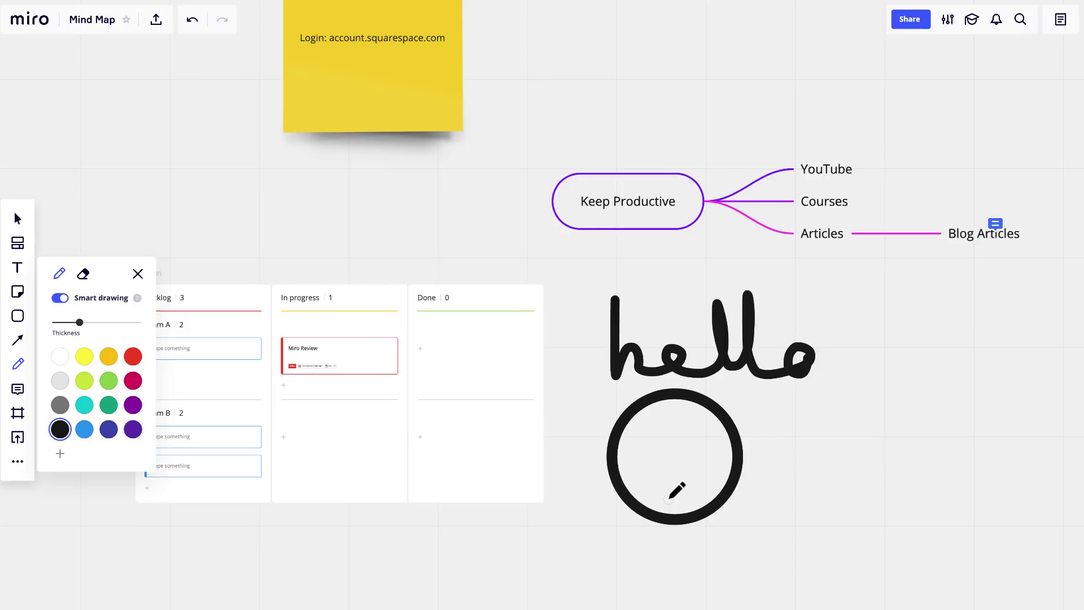
click(137, 298)
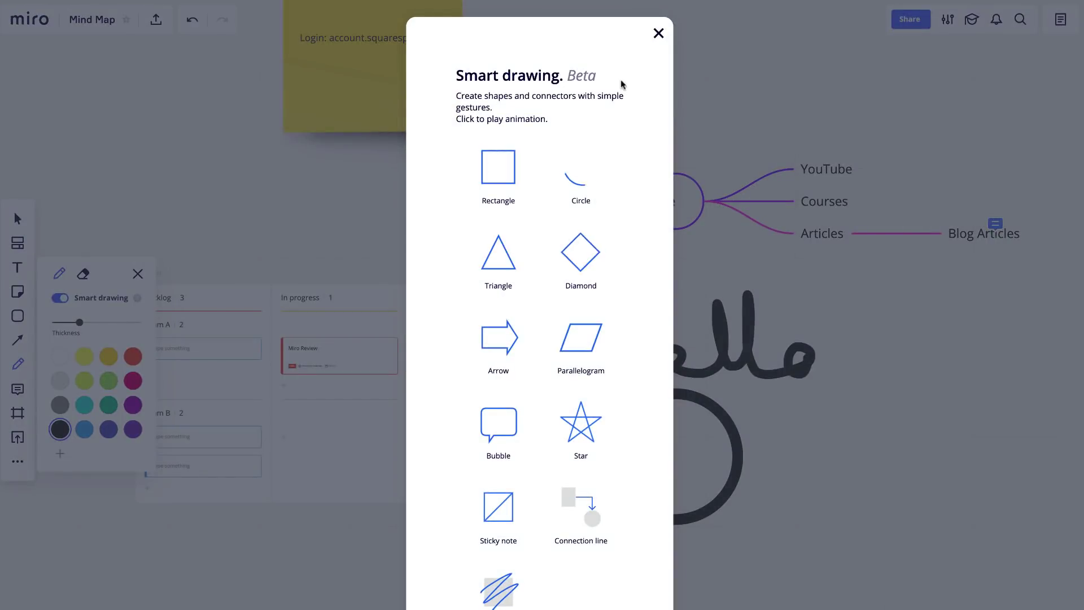
click(657, 34)
mouse_move(849, 389)
mouse_down()
mouse_move(788, 500)
mouse_move(920, 419)
mouse_move(850, 385)
mouse_move(863, 501)
mouse_move(895, 381)
mouse_move(814, 438)
mouse_up()
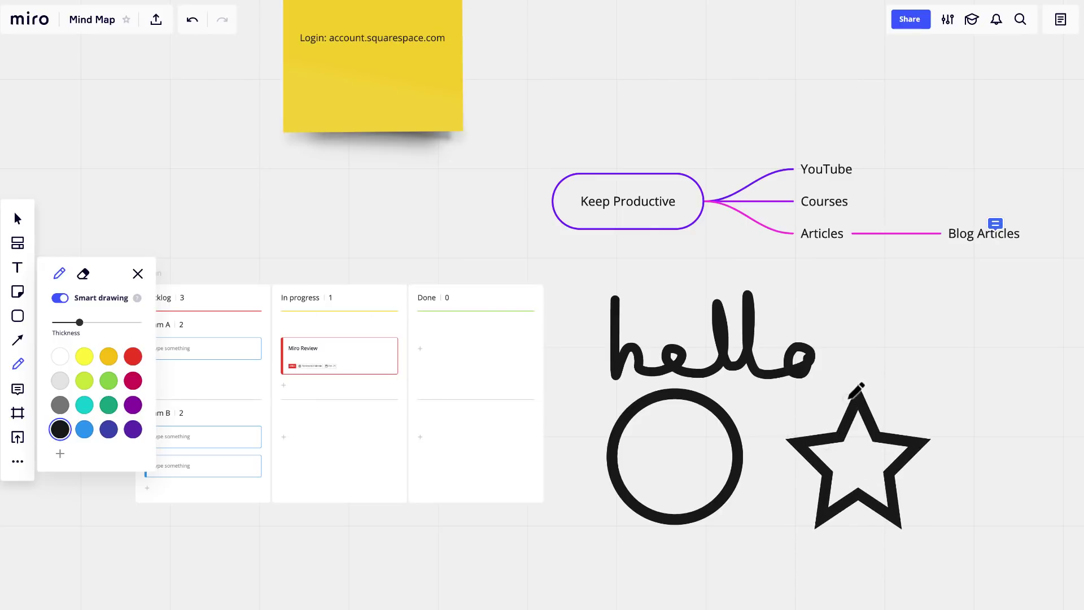
Step: Move the star slightly closer to the circle and erase the handwritten "hello"
click(18, 221)
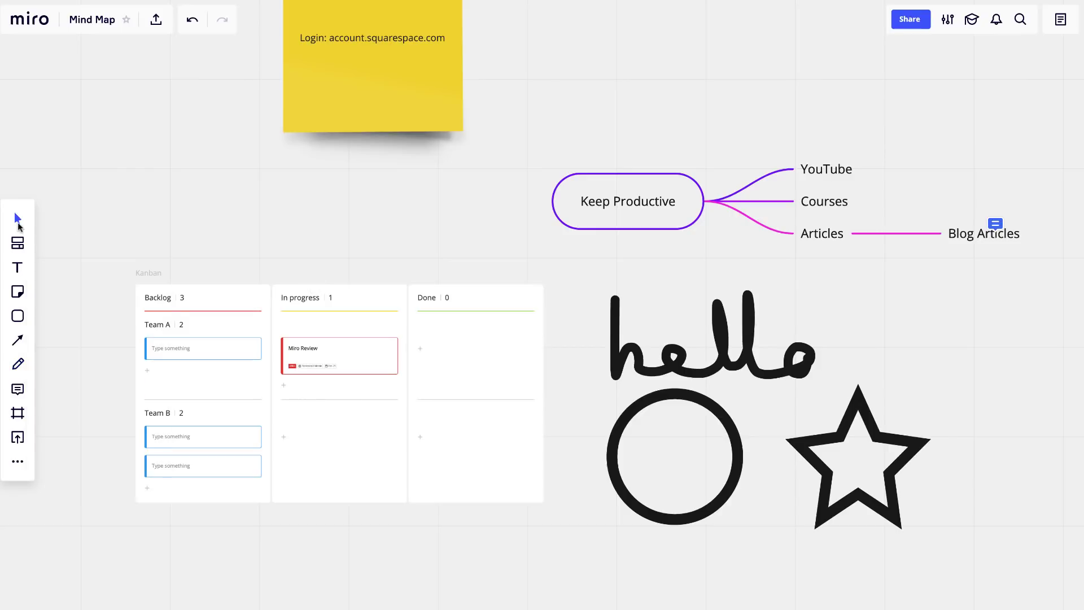
drag(848, 419, 828, 408)
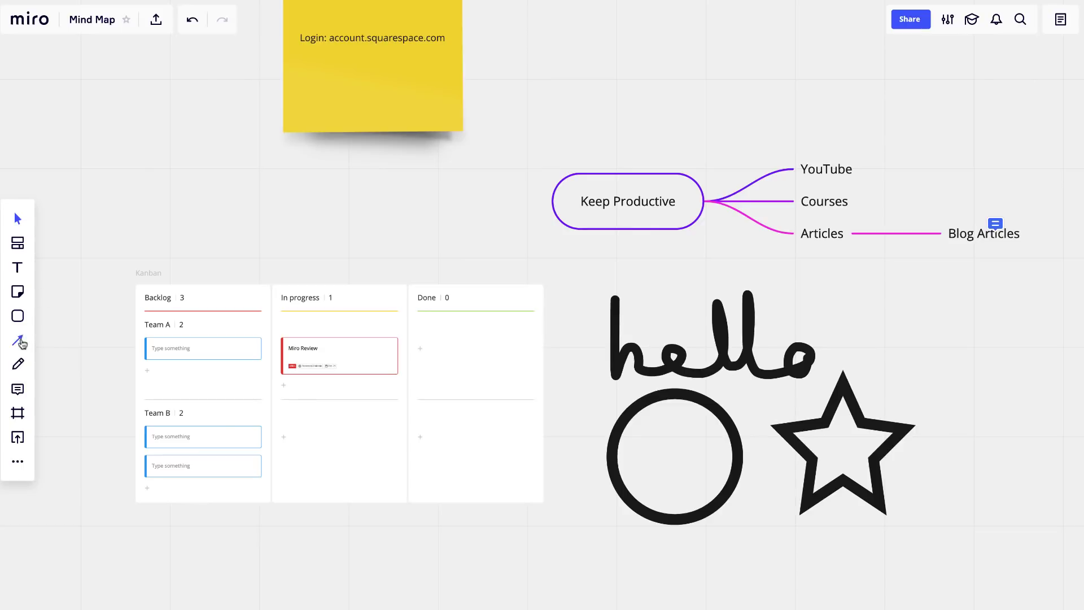
click(18, 363)
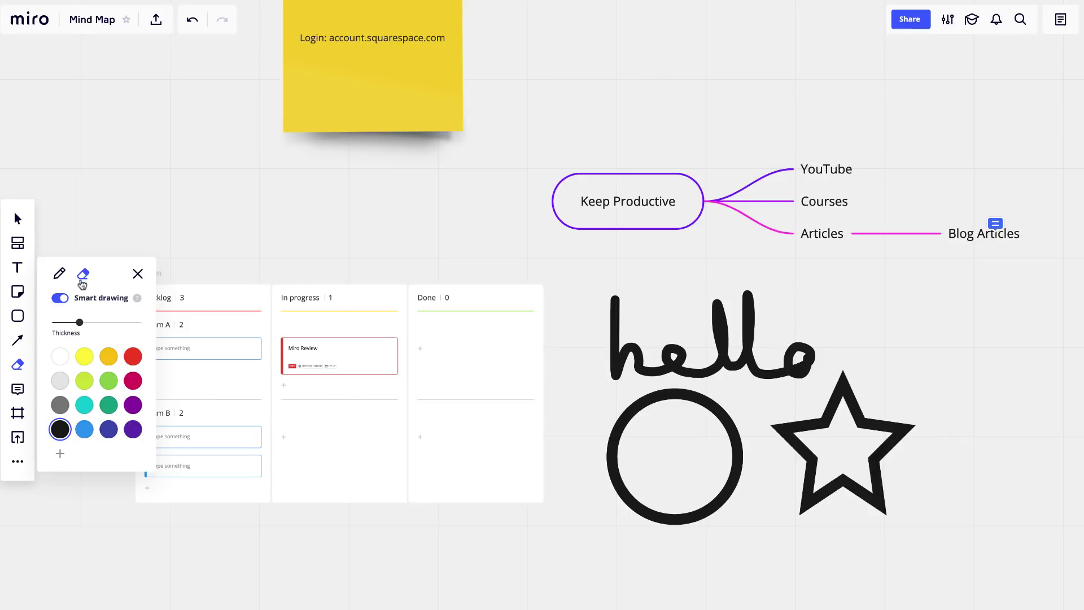
mouse_move(614, 321)
mouse_down()
mouse_move(612, 303)
mouse_move(617, 346)
mouse_move(807, 349)
mouse_up()
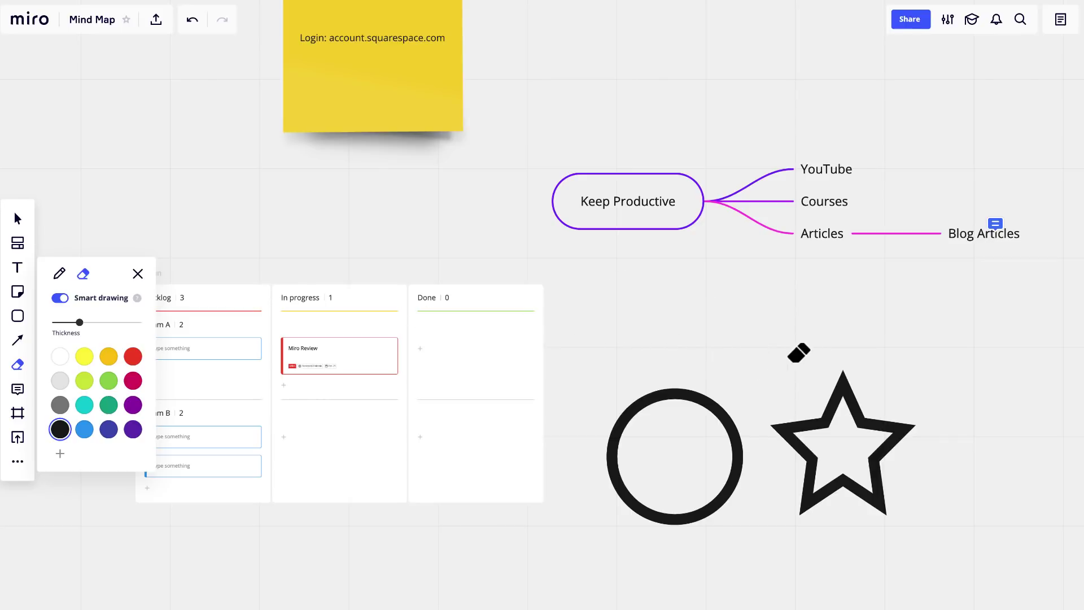
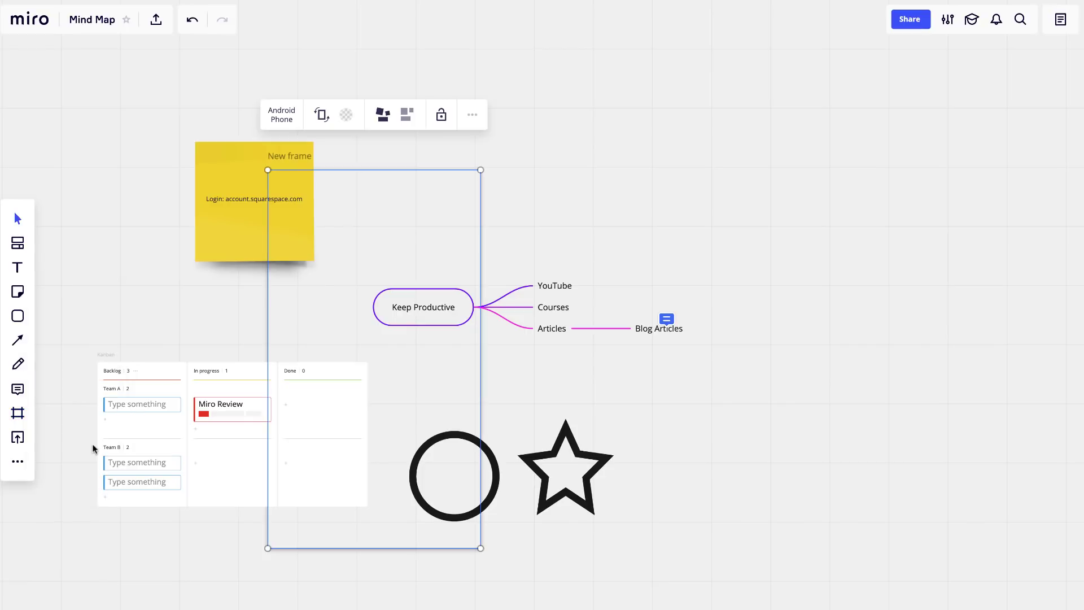
Step: Move the Android Phone frame off the existing content into the empty area to the right of the mind map
drag(331, 269, 786, 269)
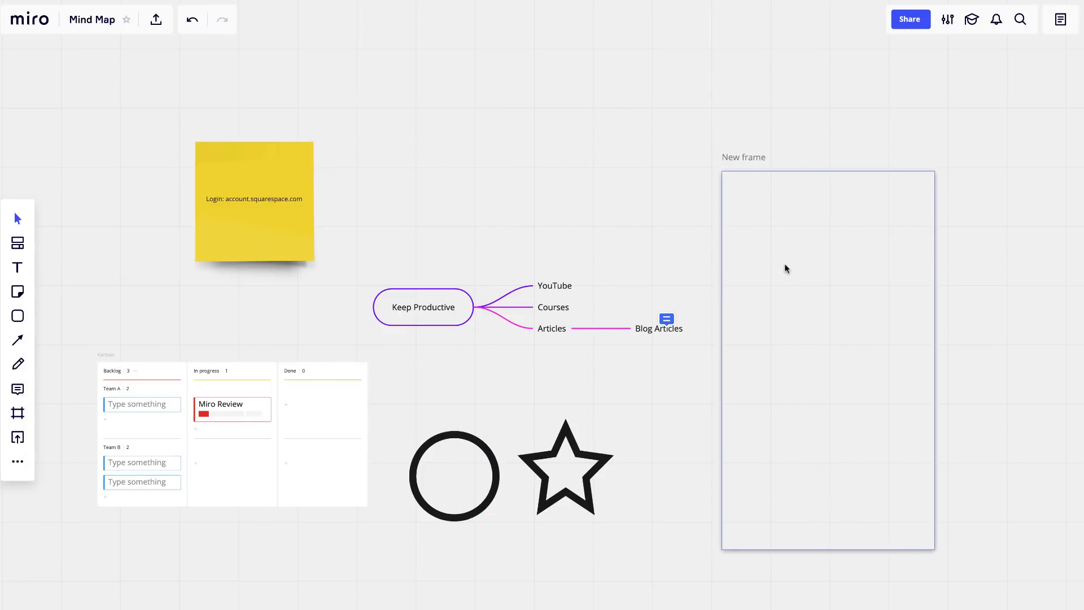
double_click(740, 155)
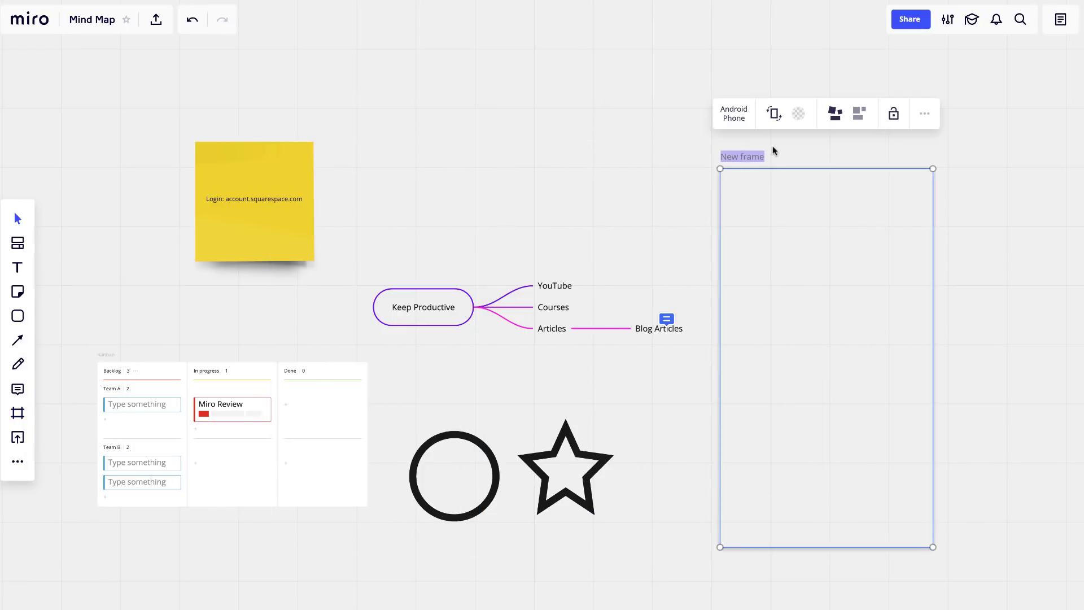
click(758, 188)
click(746, 173)
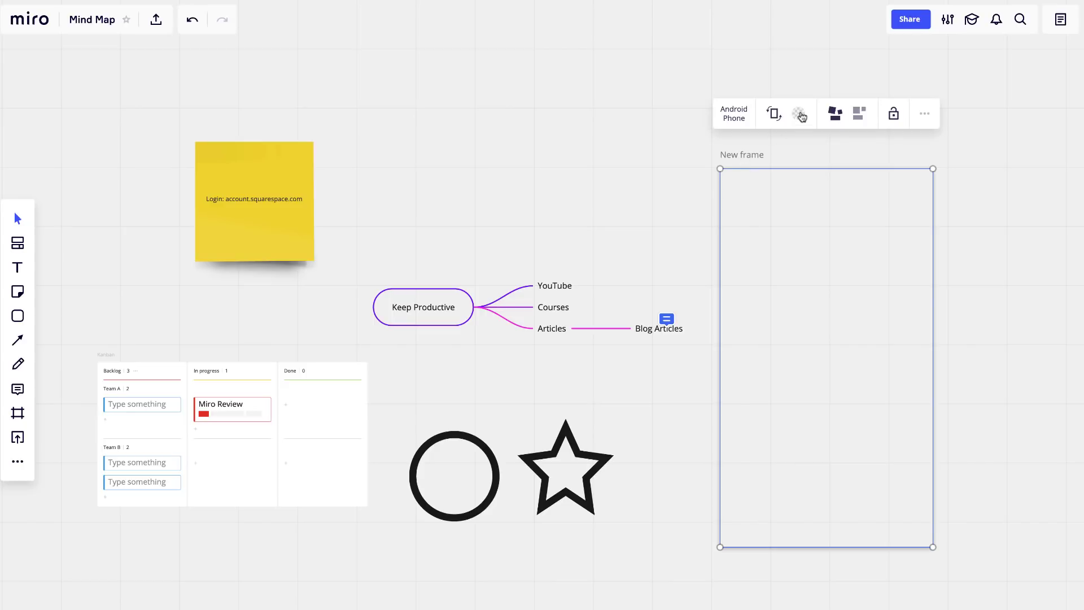
click(925, 115)
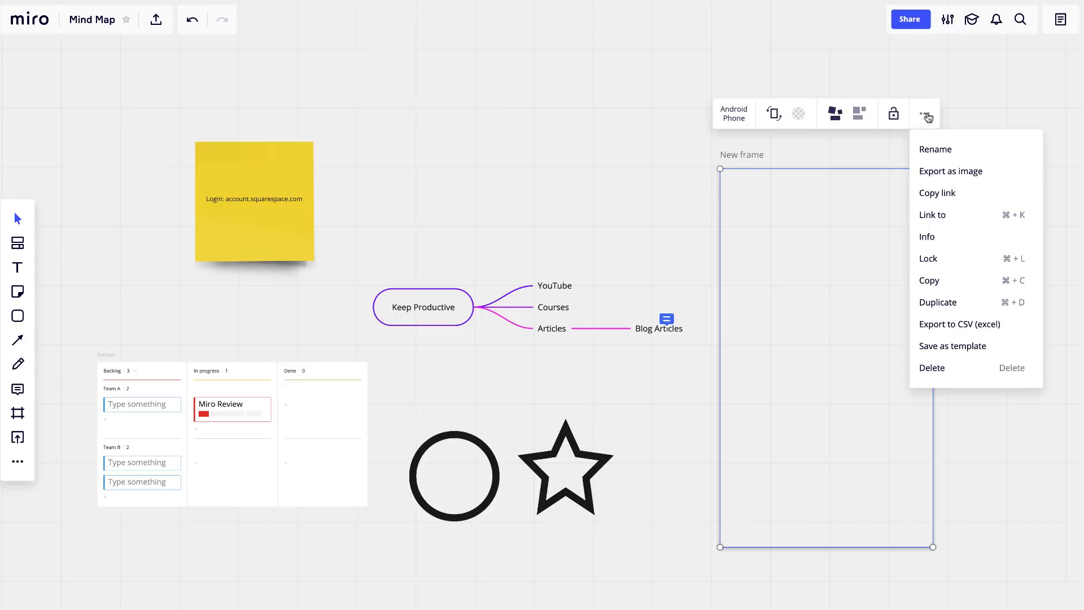
click(828, 184)
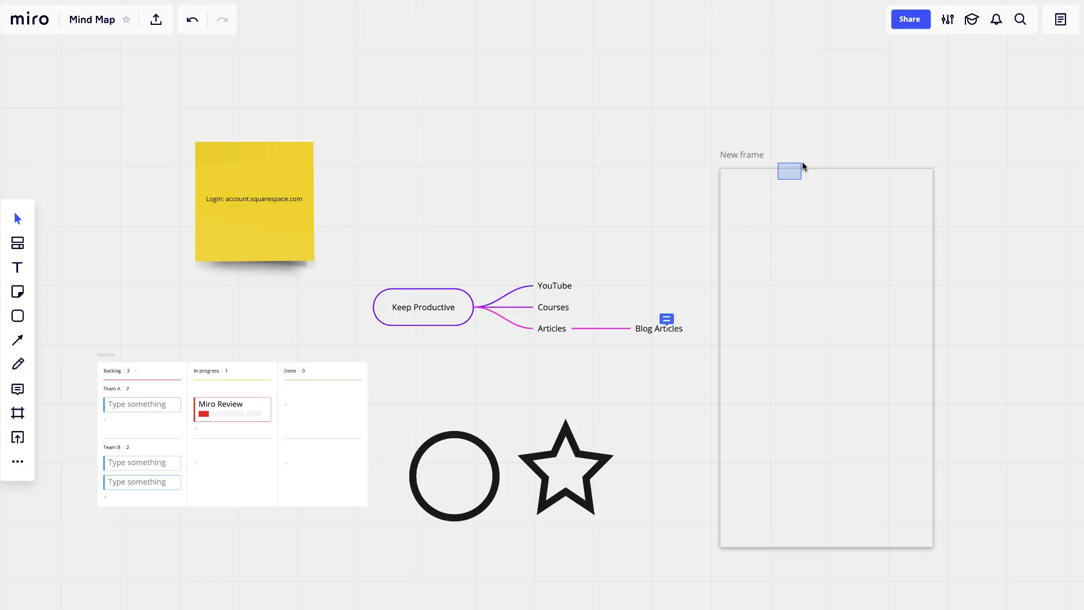
drag(796, 170, 827, 135)
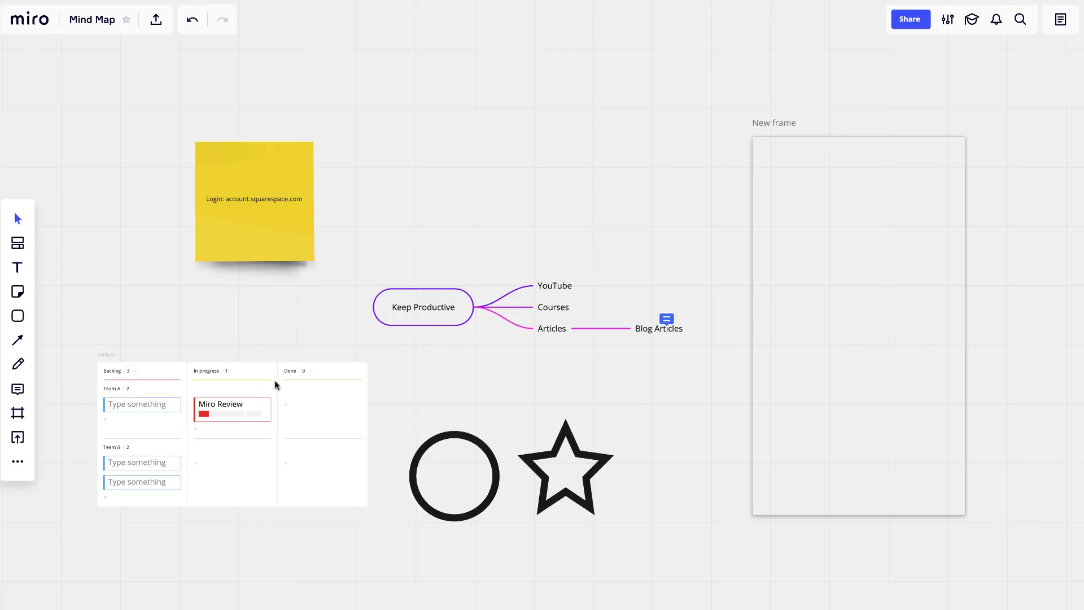
Step: Place the red April 2010 calendar icon from IconFinder near the top of the phone frame
click(21, 440)
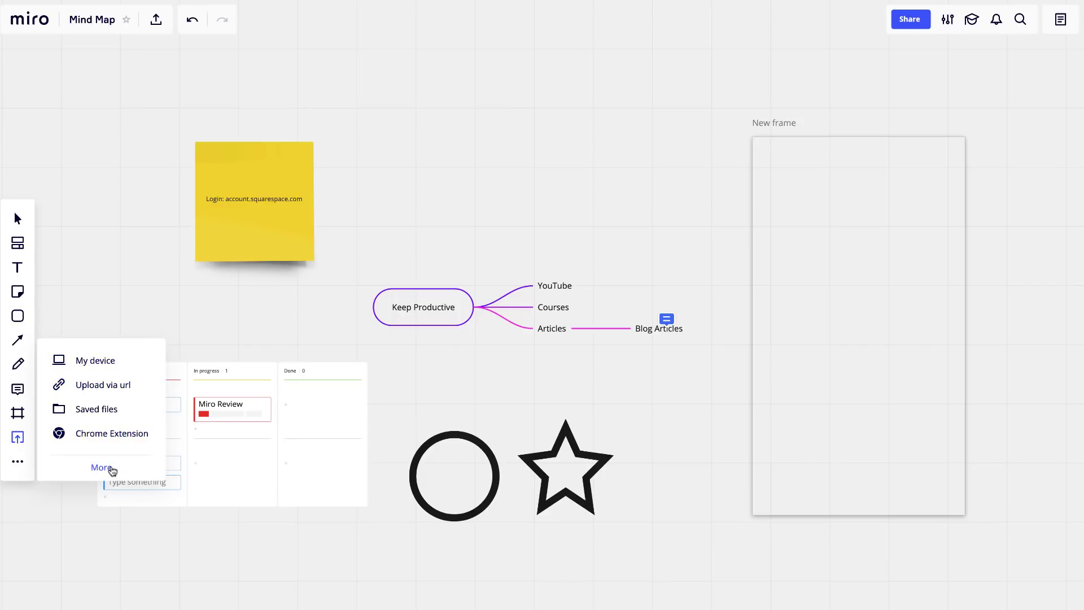
click(18, 467)
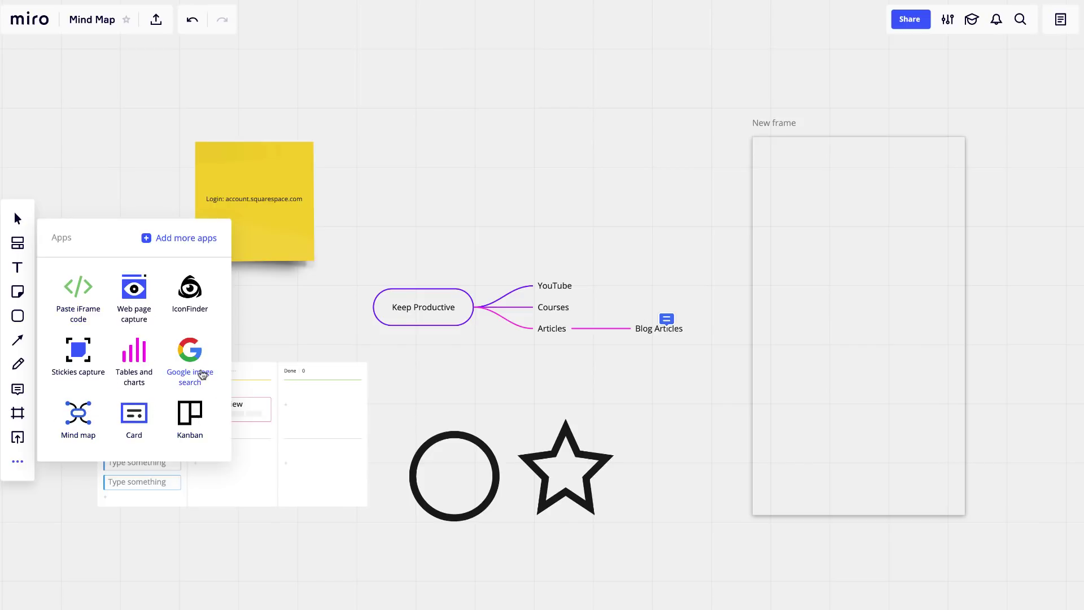
click(188, 295)
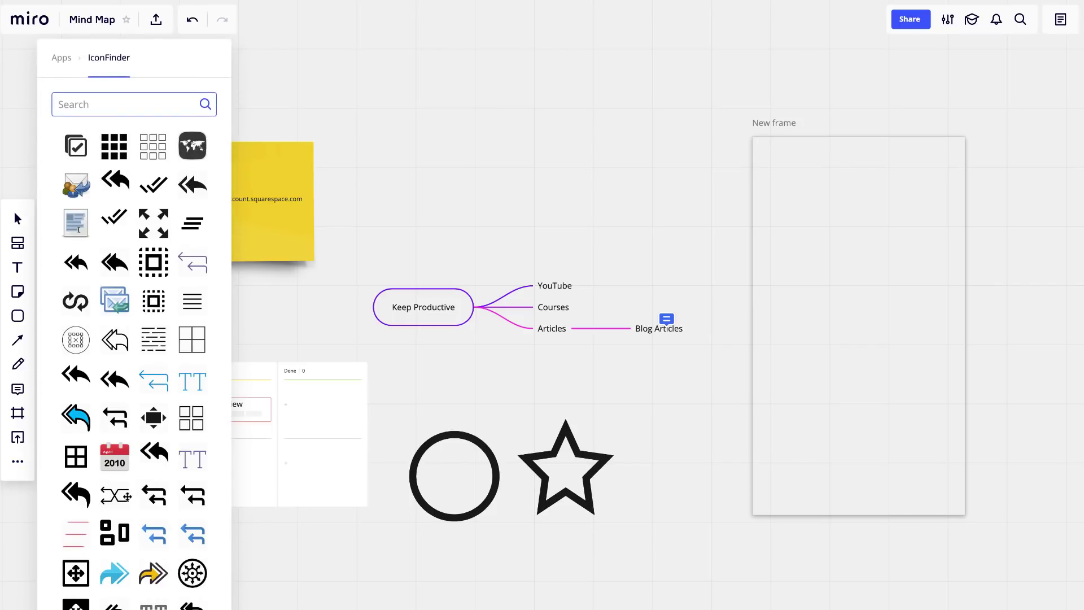
drag(117, 466, 852, 178)
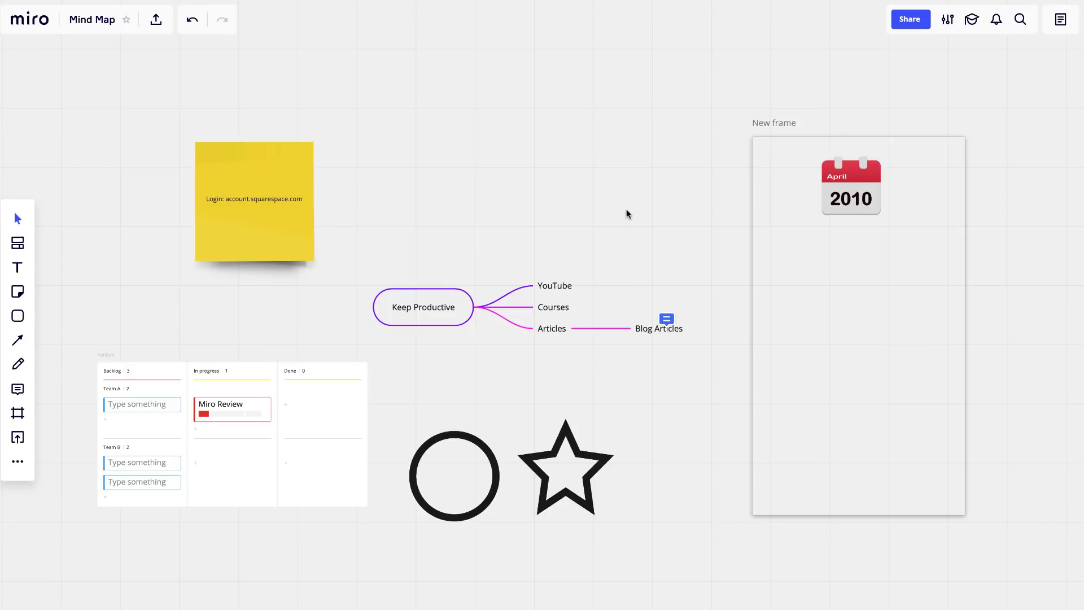
click(18, 462)
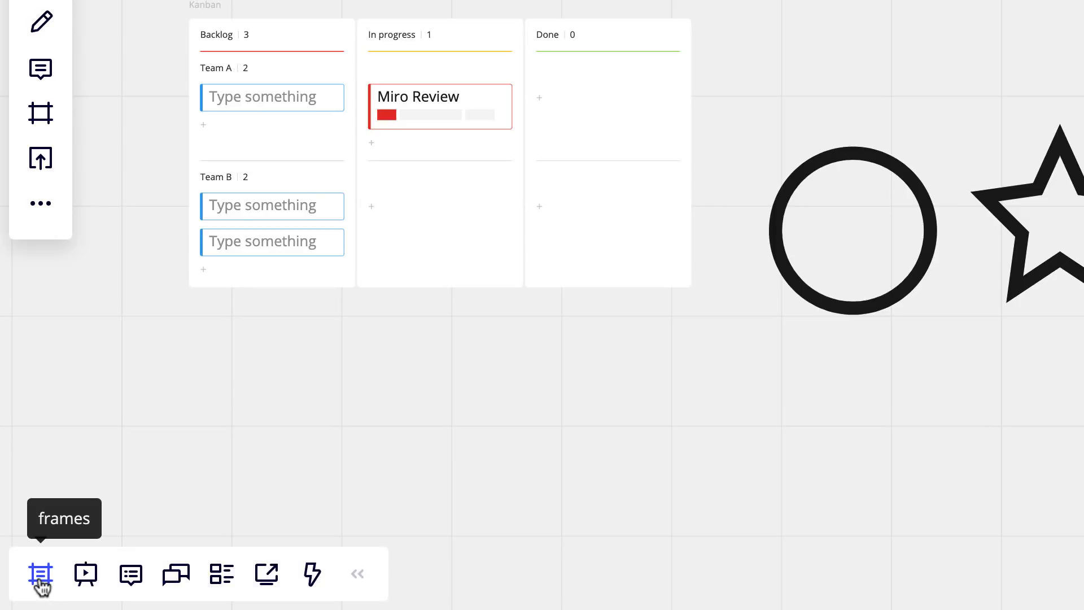
Step: Open the frames overview, rename the phone frame to "Android Calendar App" and show the frames as a list
click(40, 574)
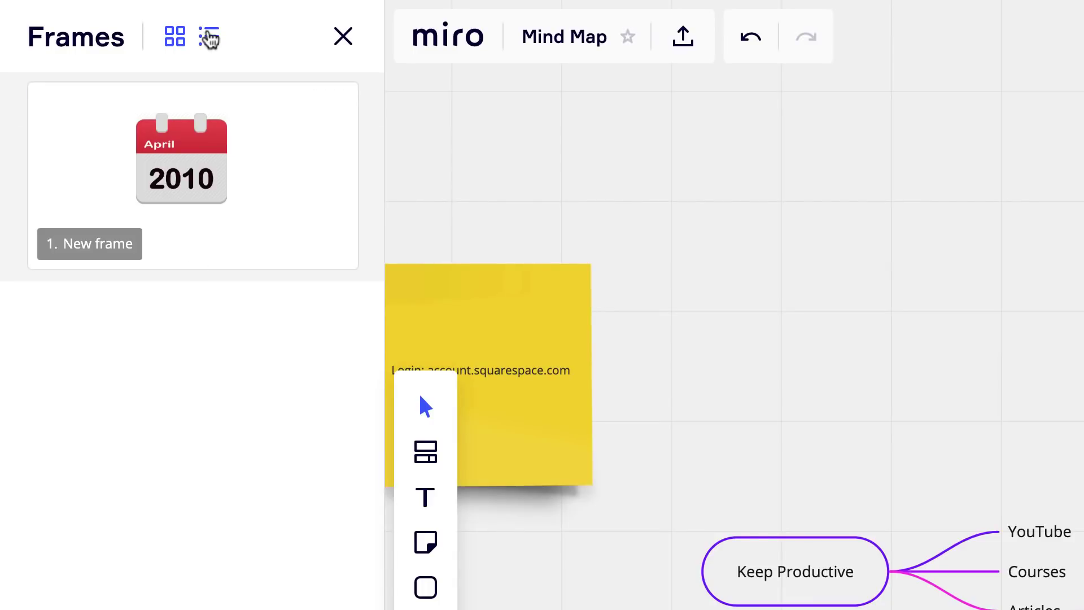
click(210, 39)
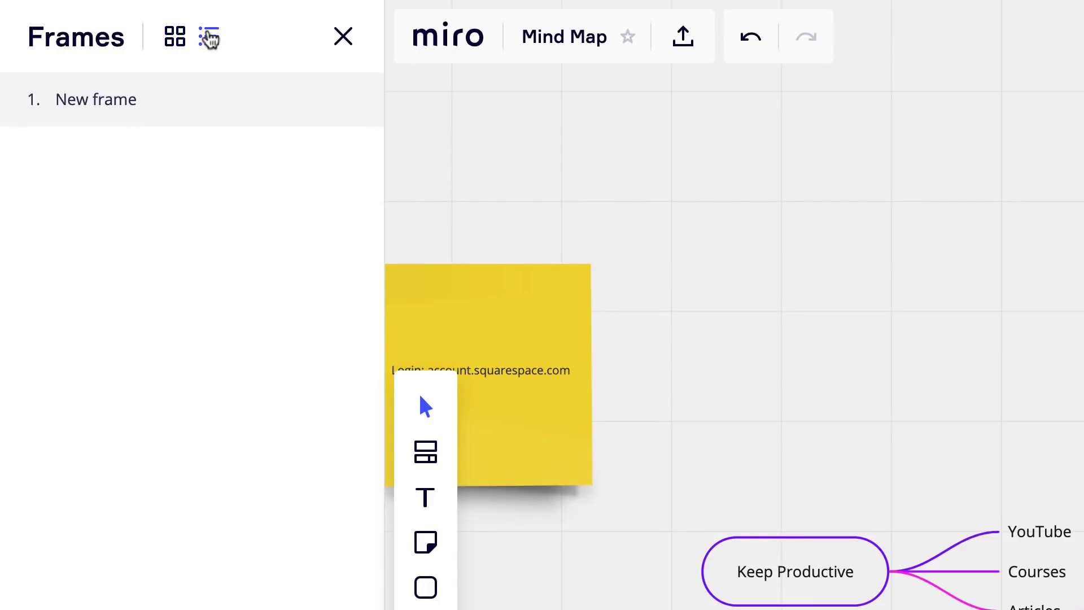
click(174, 37)
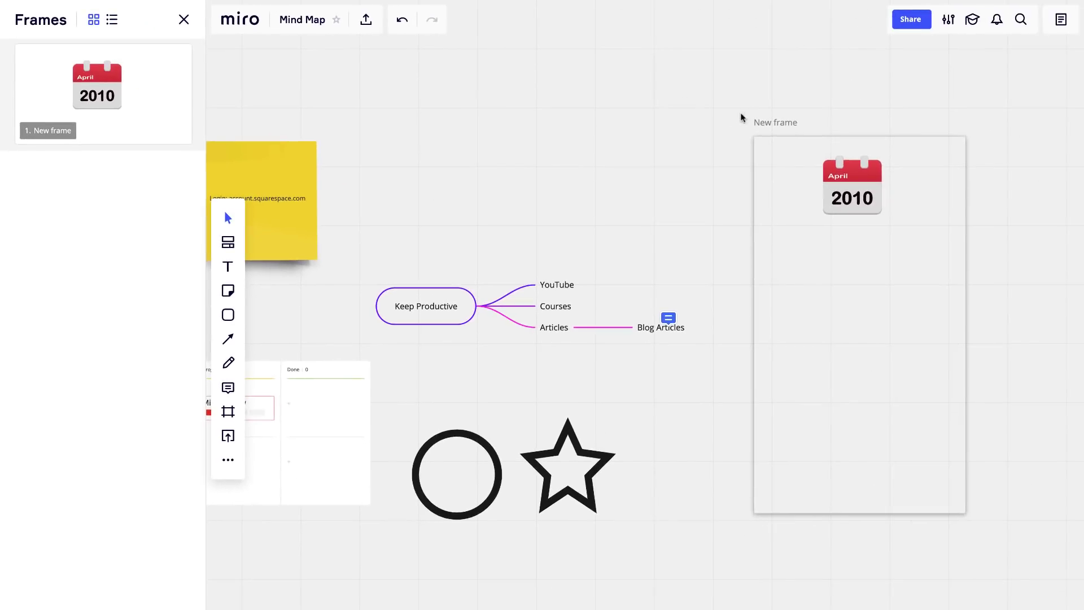
double_click(774, 122)
text(Android C)
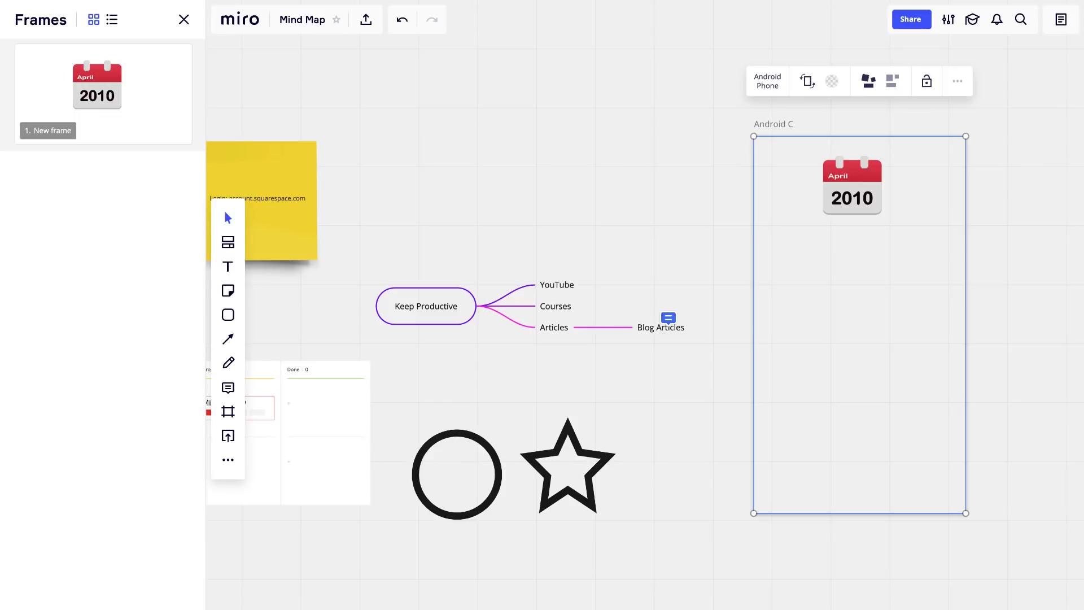
text(alendar App)
key(Return)
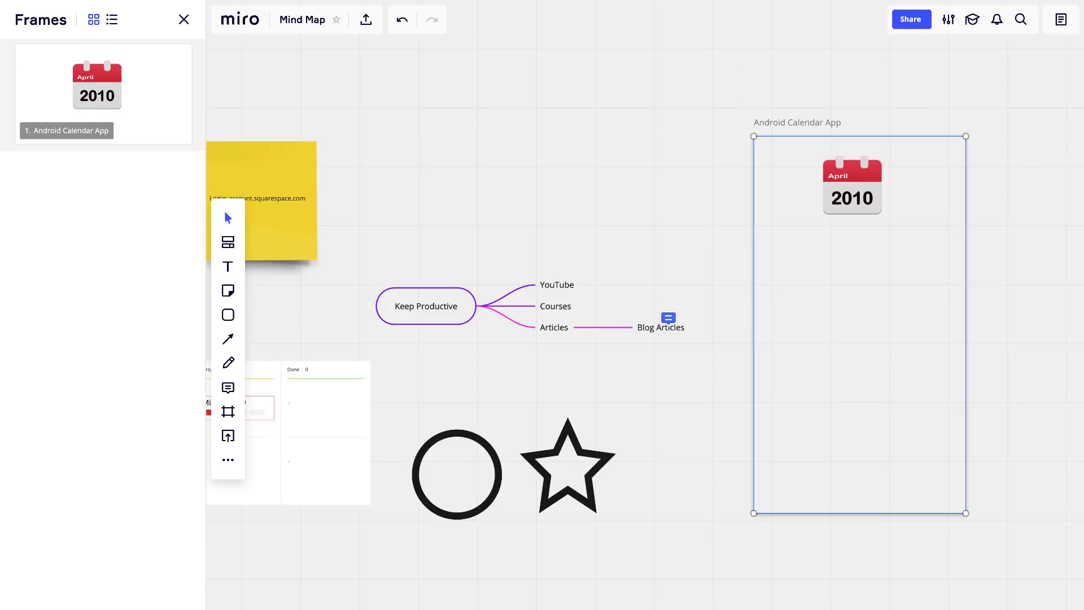
click(112, 19)
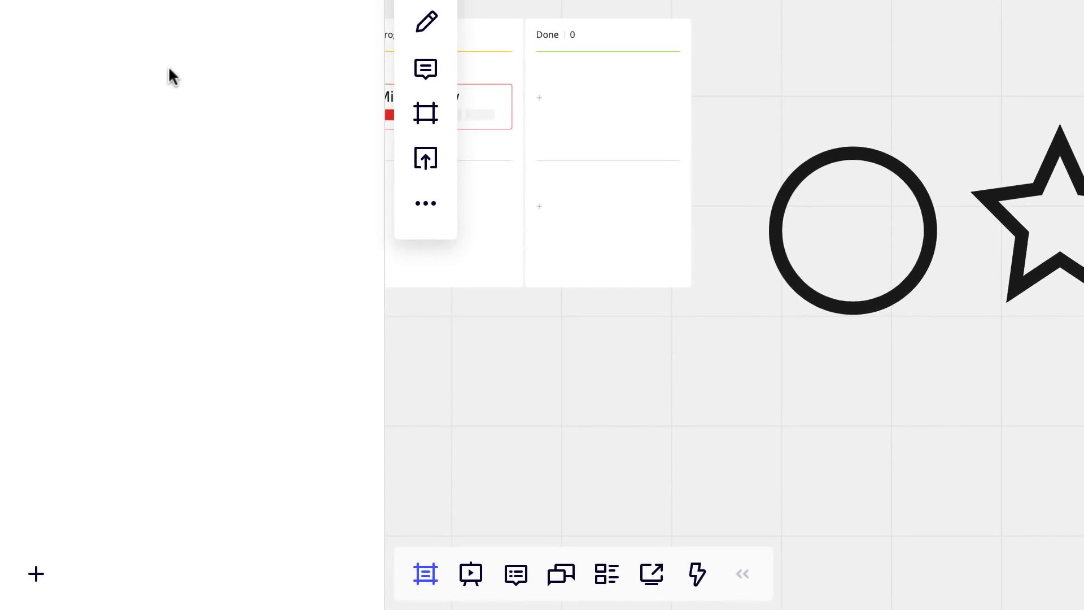
Step: Present the Android Calendar App frame in full screen, exit, and turn presentation mode on again
click(470, 579)
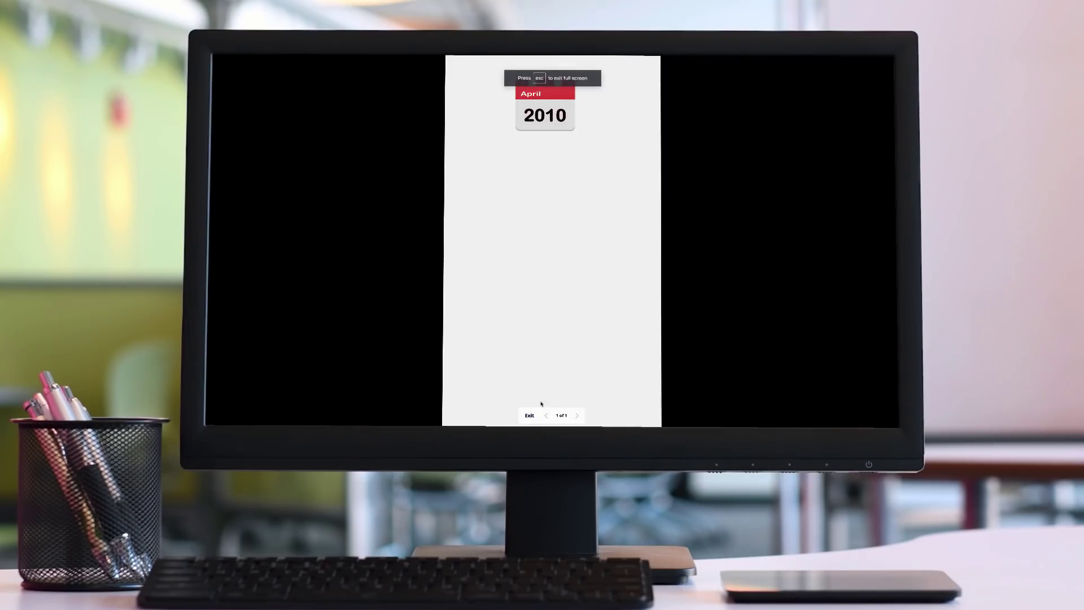
click(529, 416)
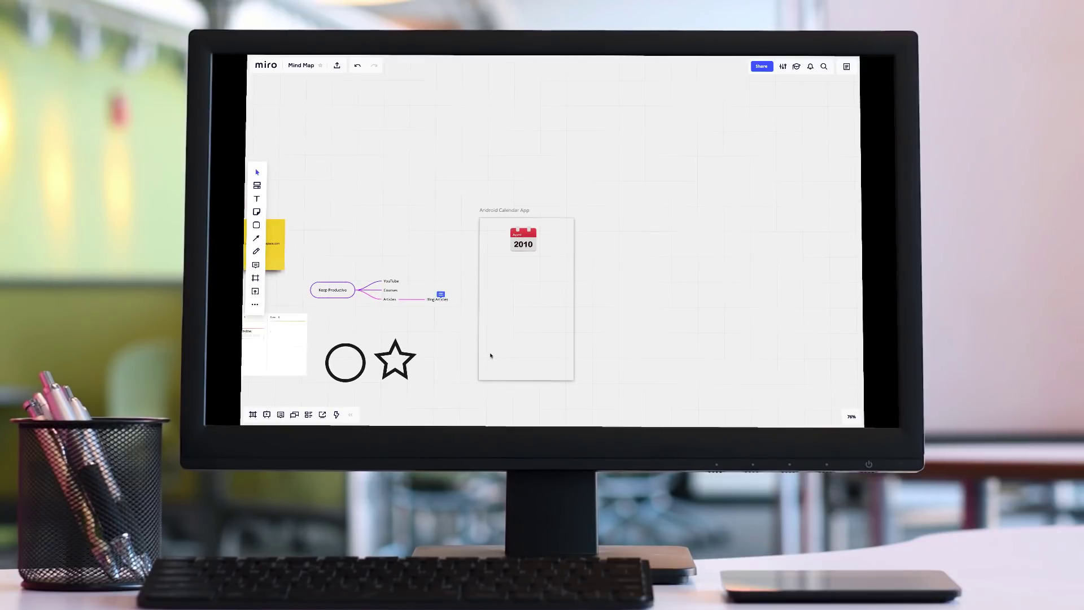
click(267, 415)
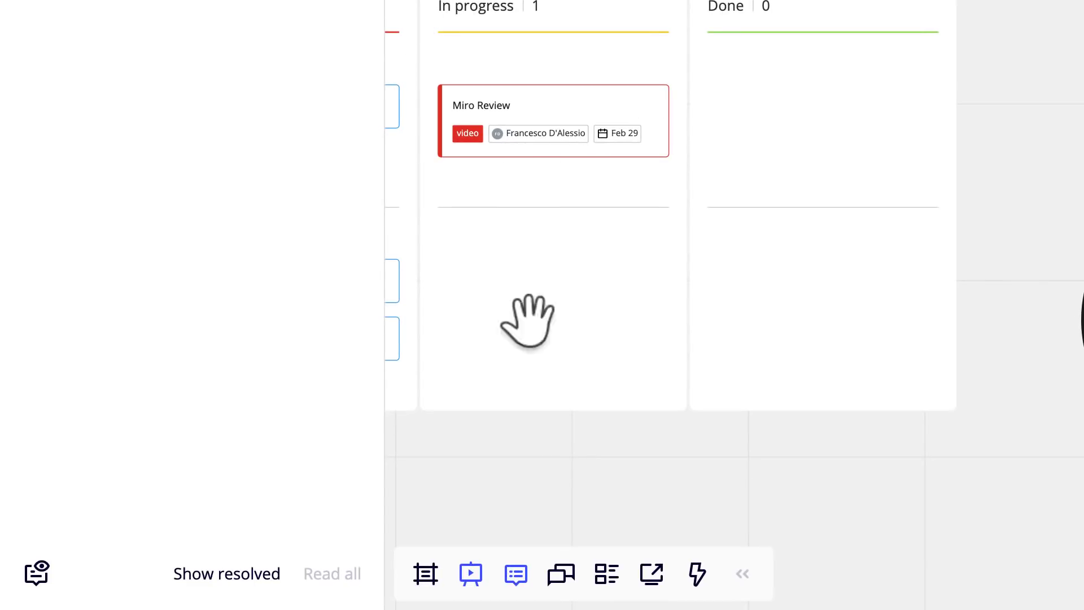
Step: Open the board chat and leave presentation mode
click(563, 576)
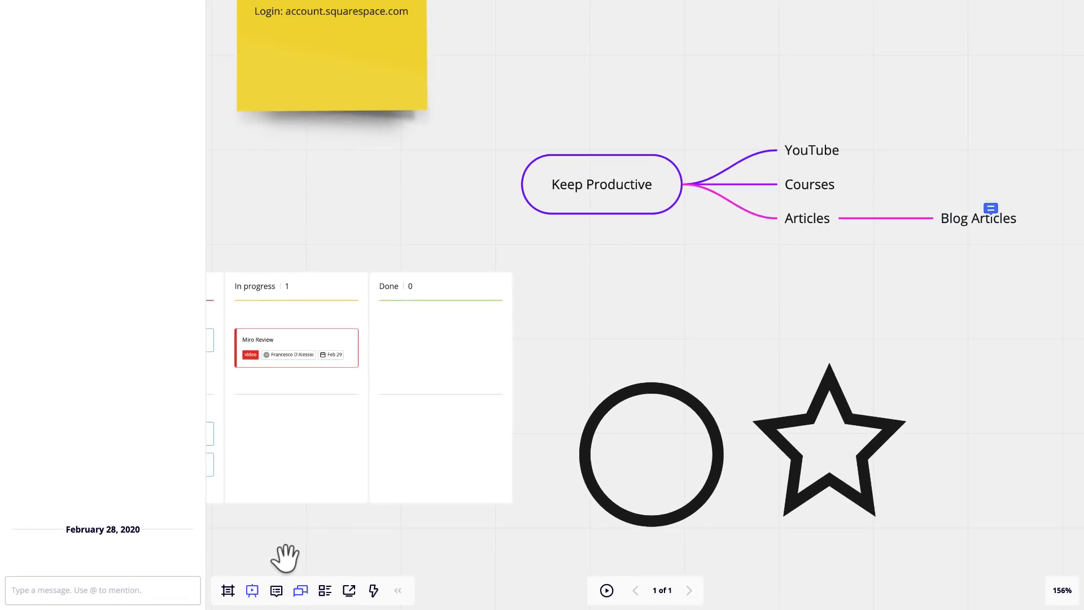
scroll(411, 298, down, 5)
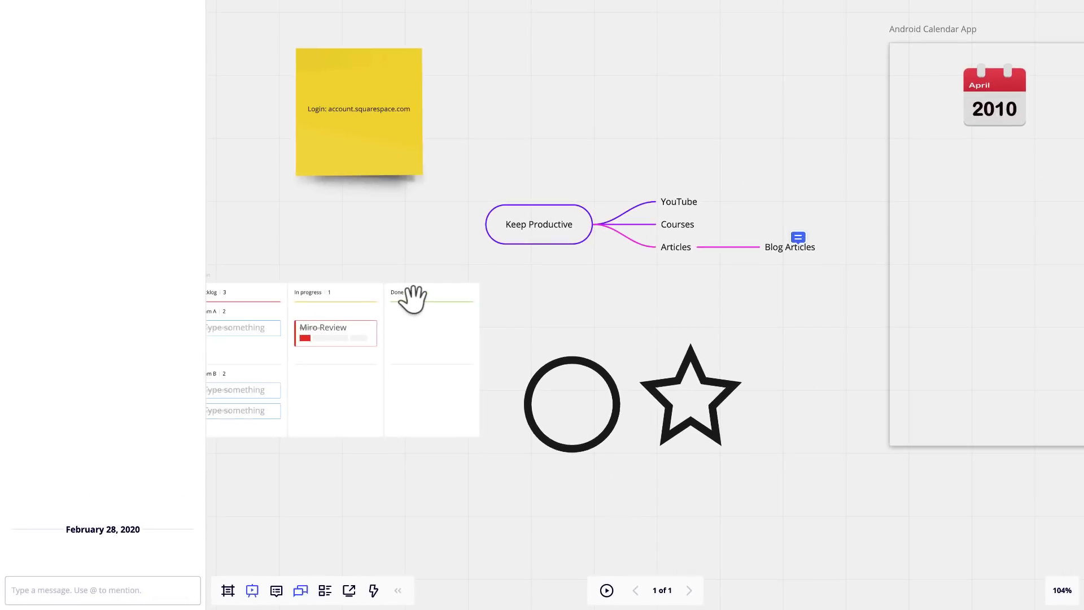
scroll(412, 297, down, 1)
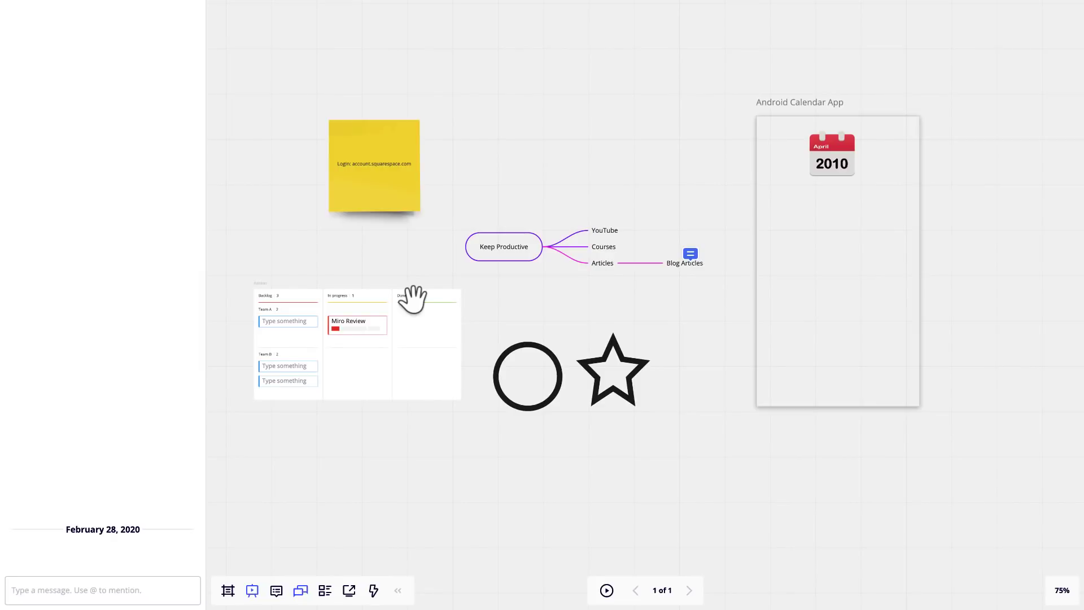
click(254, 591)
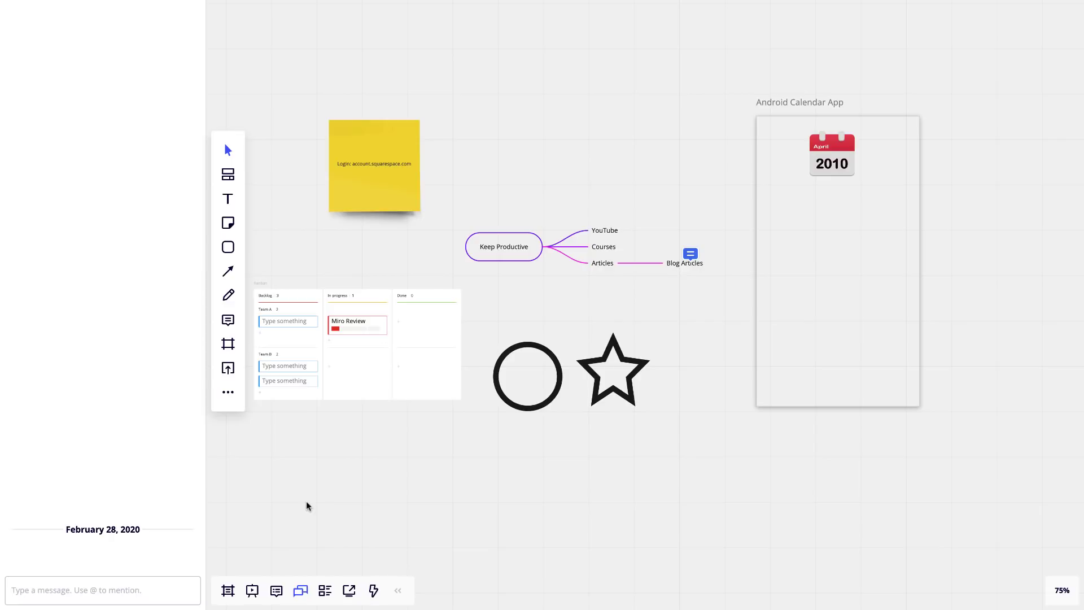
Step: Open the list of the board's cards and look through it, including the Miro Review card
scroll(307, 505, down, 3)
drag(335, 500, 430, 454)
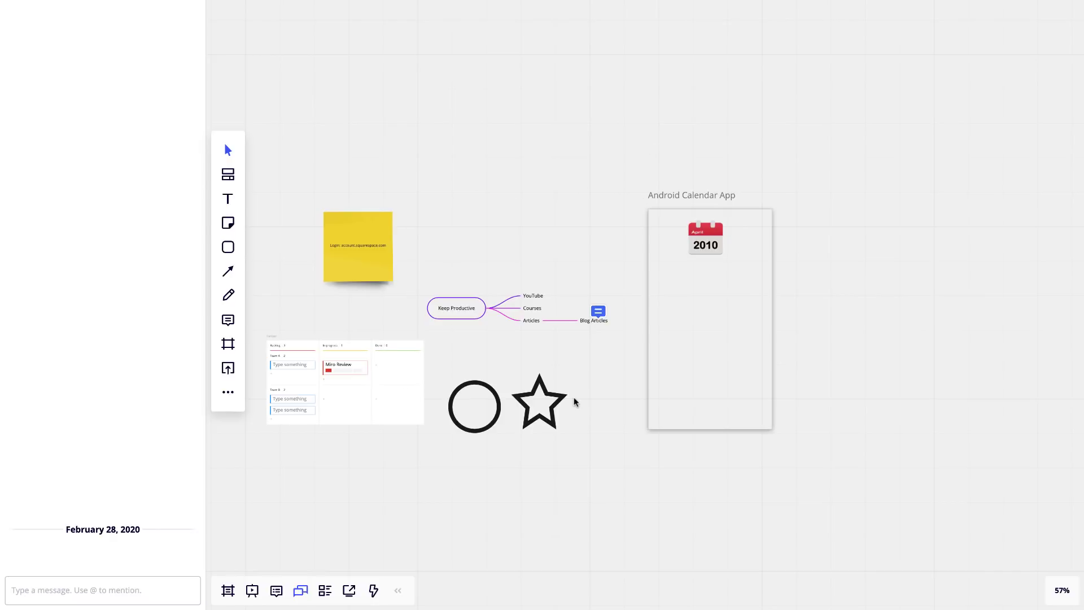
click(327, 591)
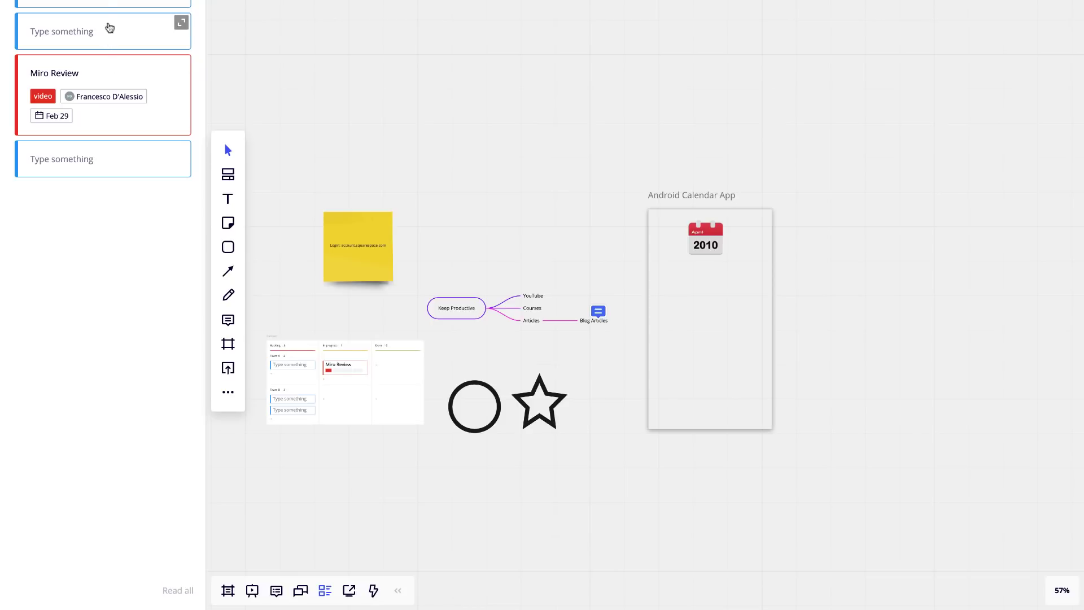
scroll(307, 374, up, 3)
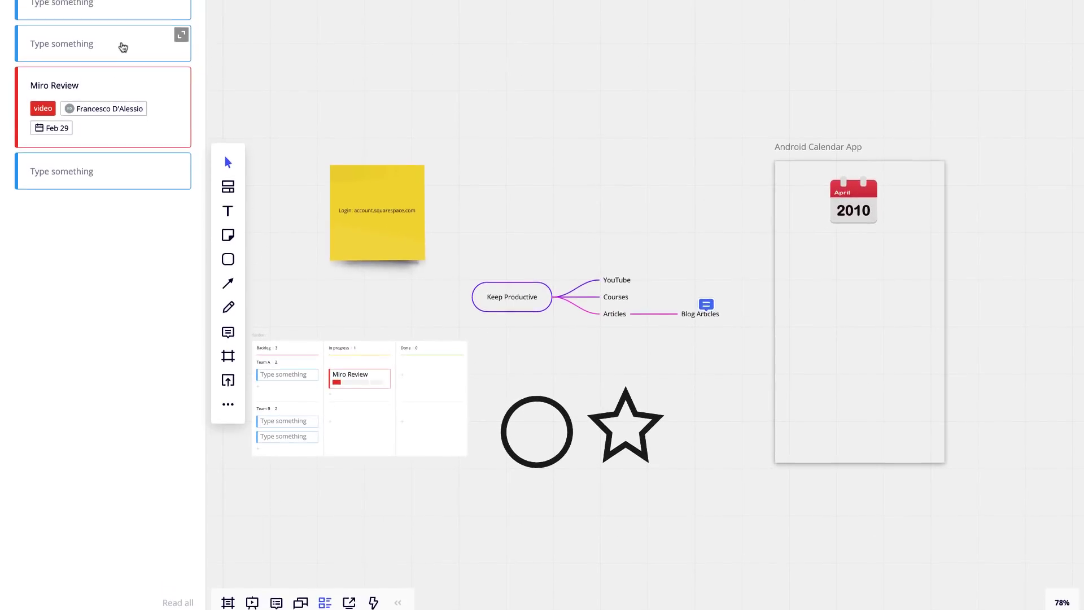
Step: Jump to the Miro Review card from the cards list, switch the list to mentions, and look through the board's activity history
click(123, 95)
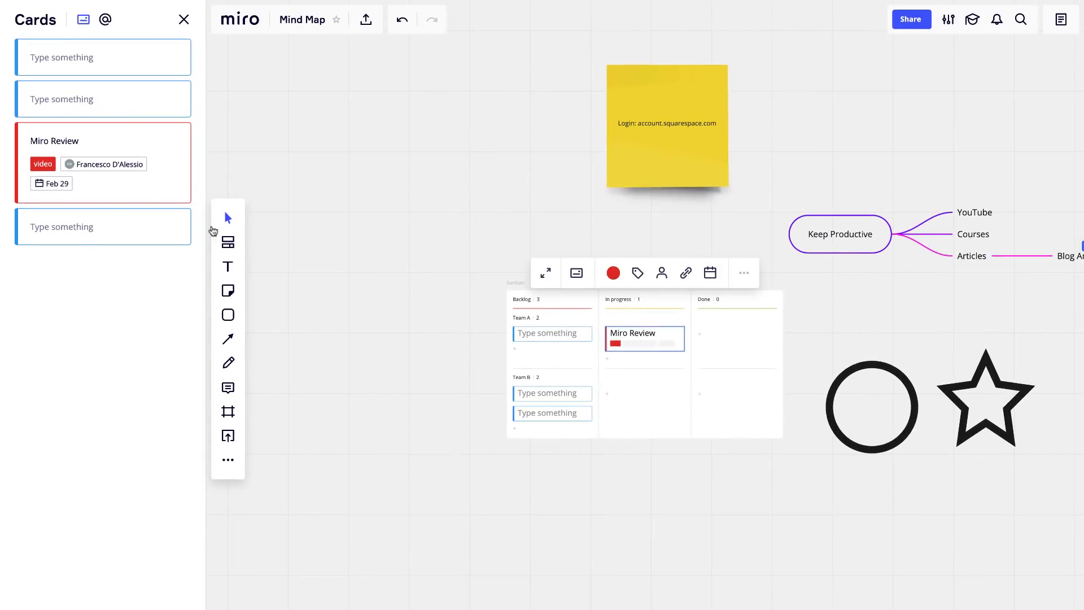
click(105, 19)
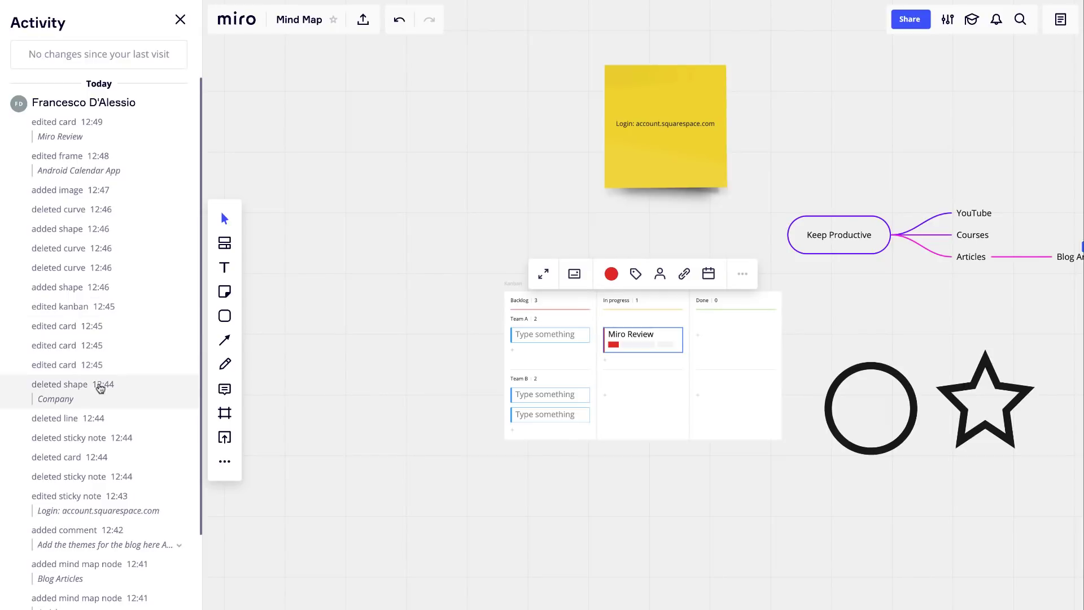
scroll(138, 382, down, 5)
scroll(100, 387, down, 5)
scroll(97, 379, up, 15)
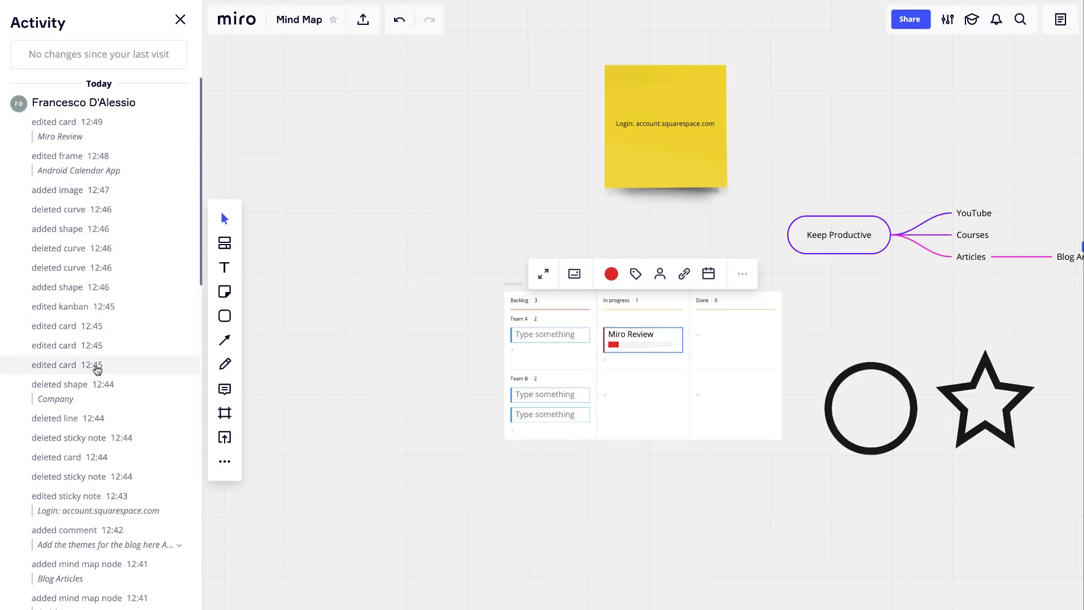
Step: Jump from activity entries to an edited card, the login sticky note and the Blog Articles node, and close the activity history
click(97, 370)
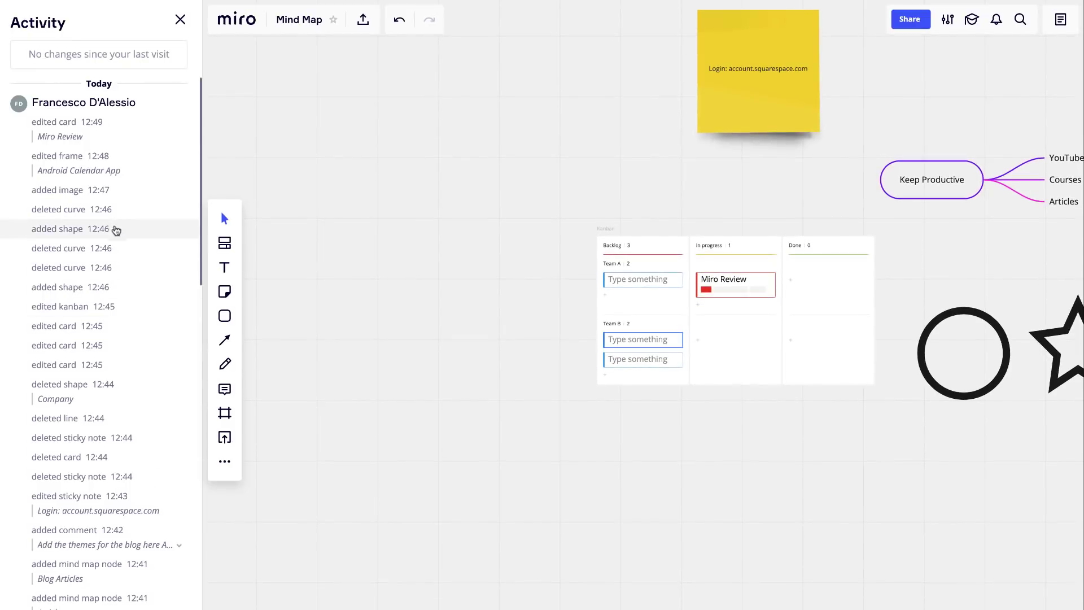
click(85, 504)
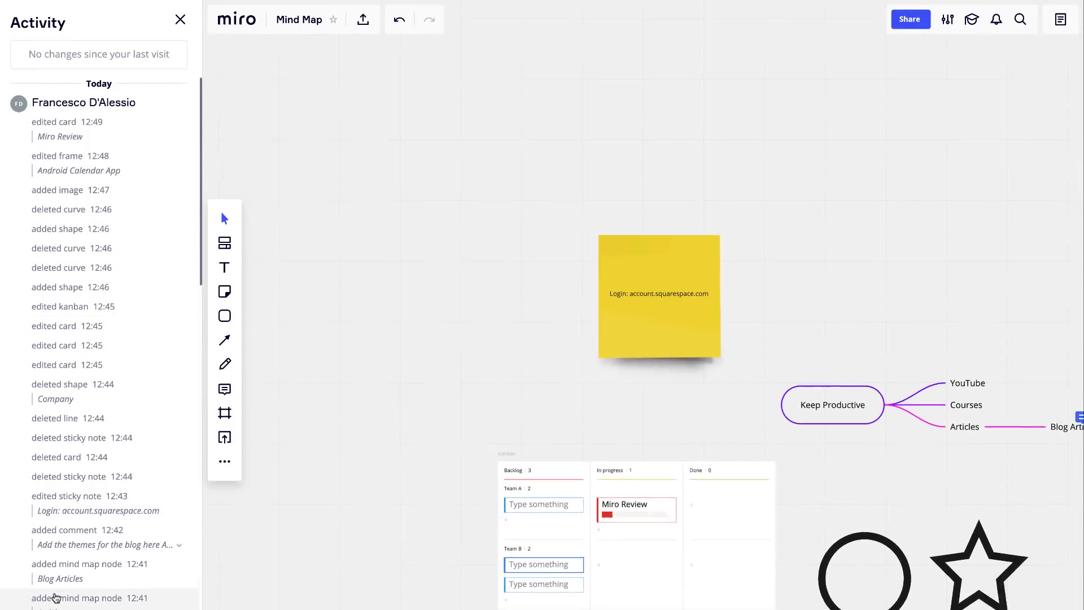
scroll(87, 597, down, 5)
click(90, 443)
scroll(91, 443, up, 10)
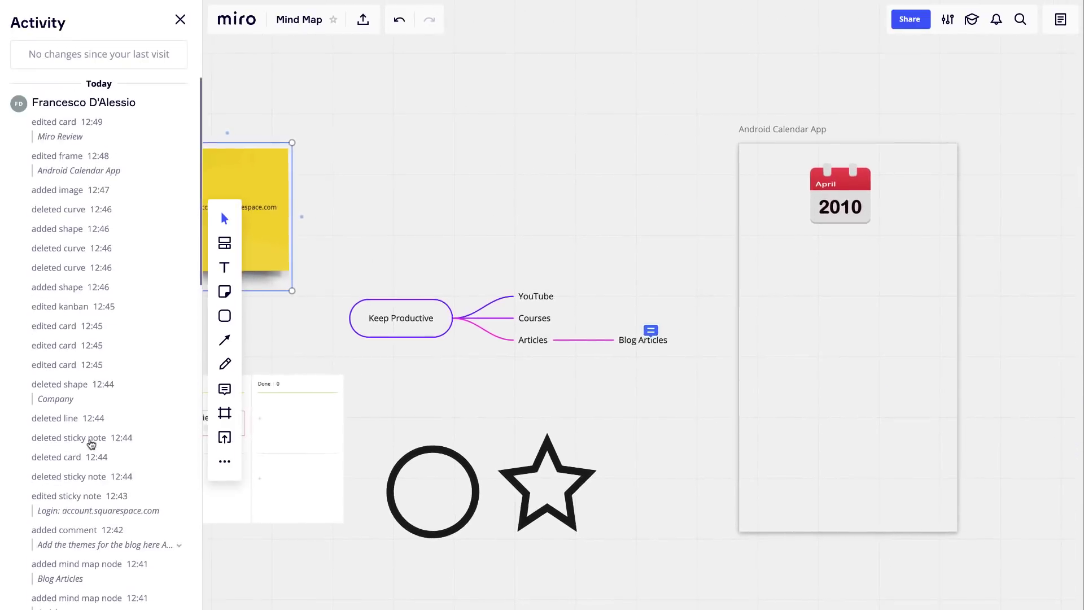
click(90, 444)
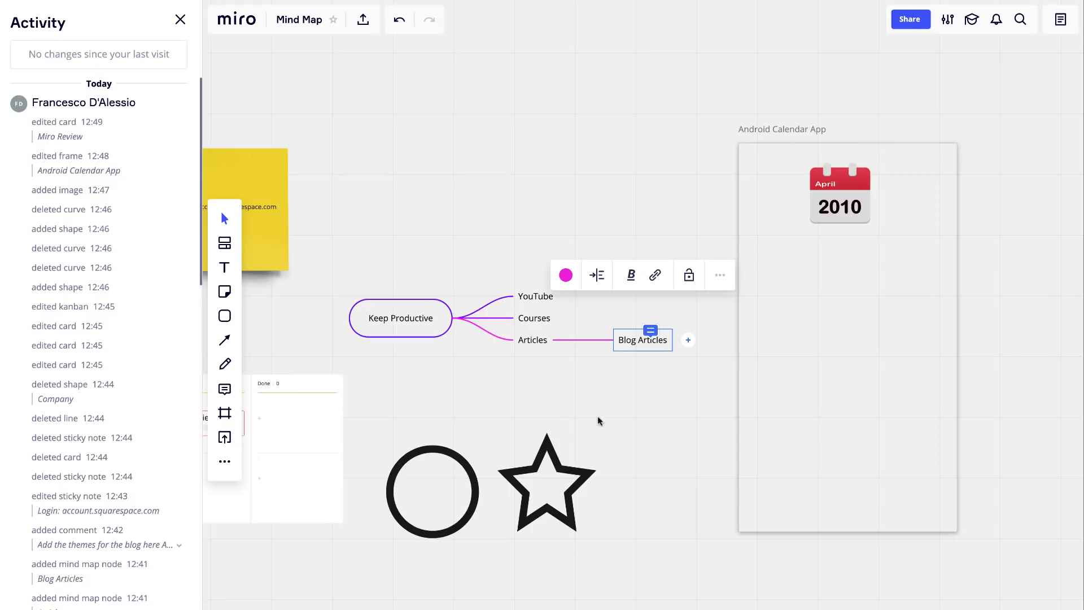
click(180, 23)
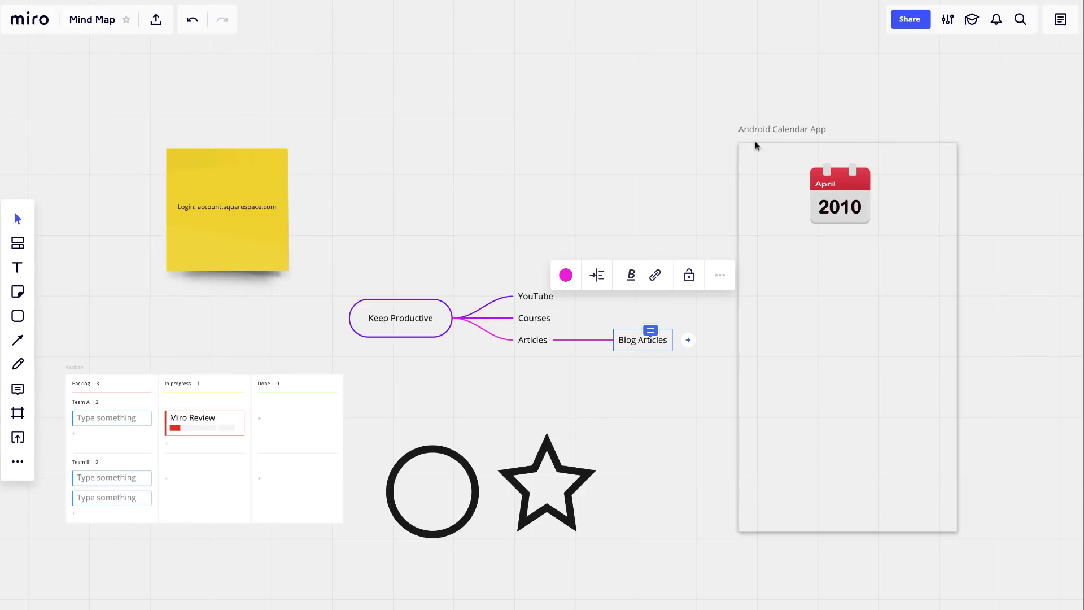
Step: Look over the board settings options and deselect the Blog Articles node
click(944, 24)
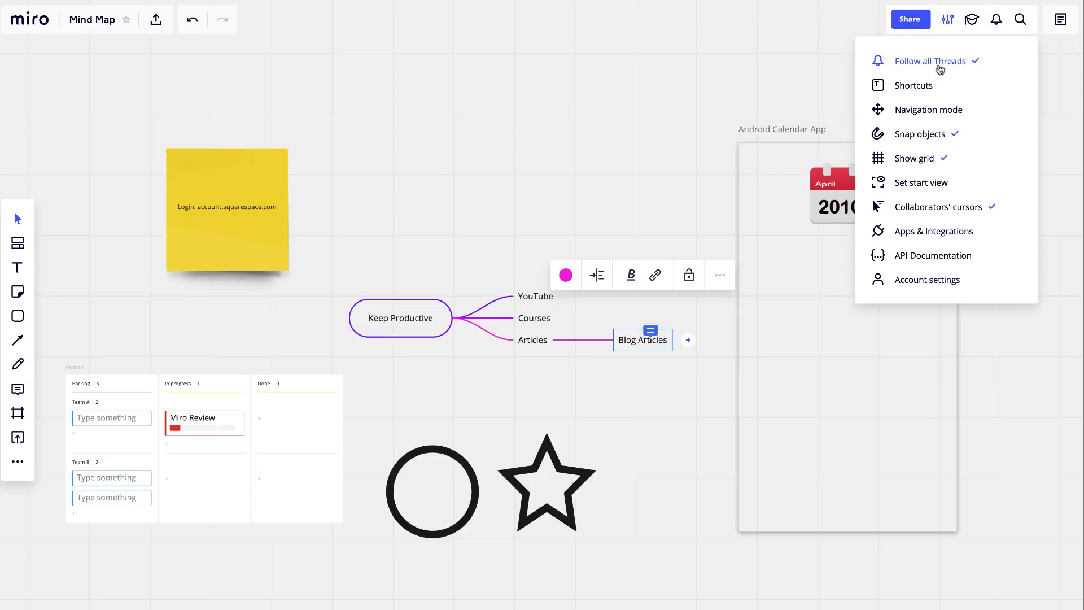
click(570, 310)
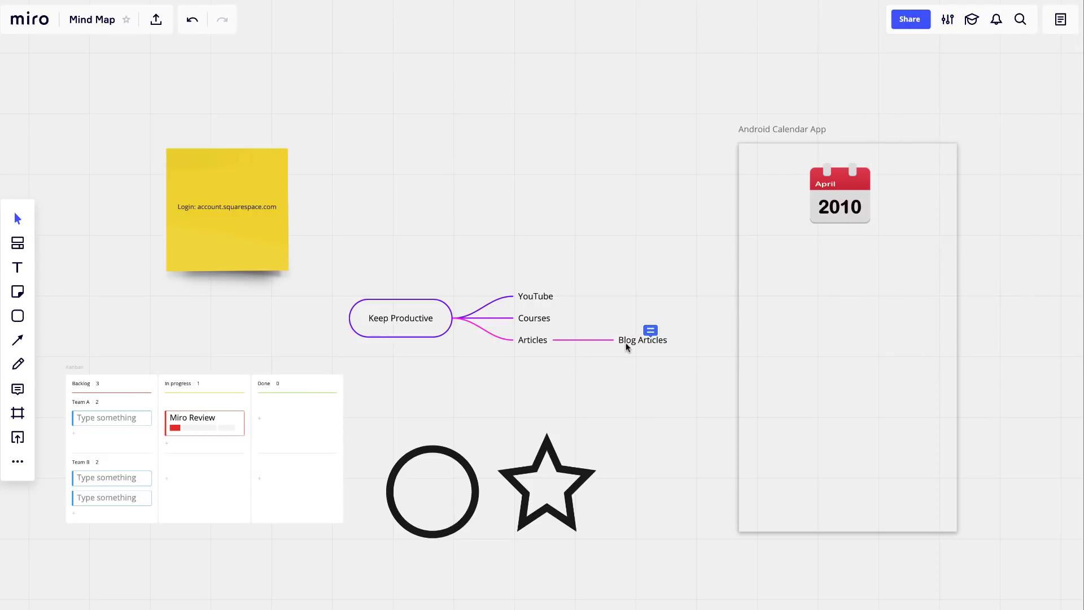
Step: Move the Articles branch to the upper left of the Keep Productive node and shift the yellow sticky note clear of it
click(529, 341)
drag(522, 340, 330, 220)
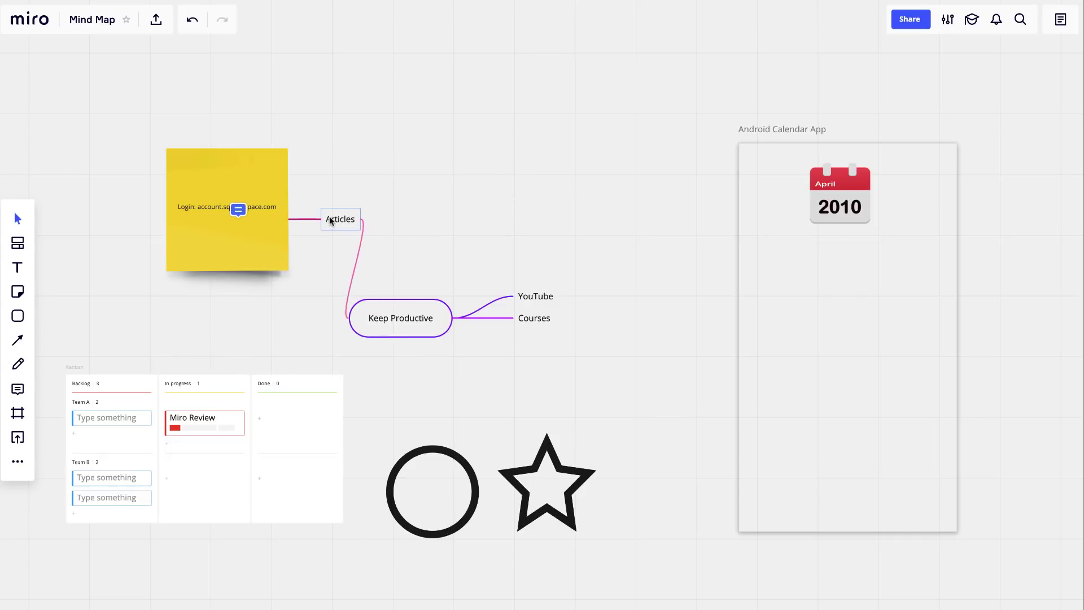
drag(423, 206, 504, 213)
drag(176, 151, 70, 76)
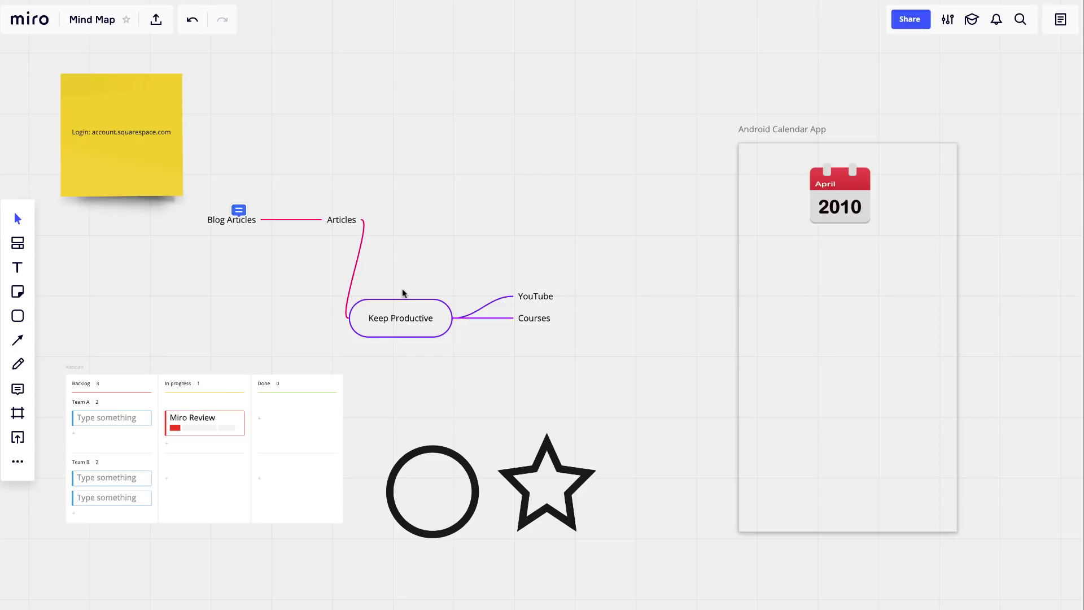
Step: Look through the list of keyboard shortcuts for tools and general commands, and close it
click(947, 19)
click(966, 84)
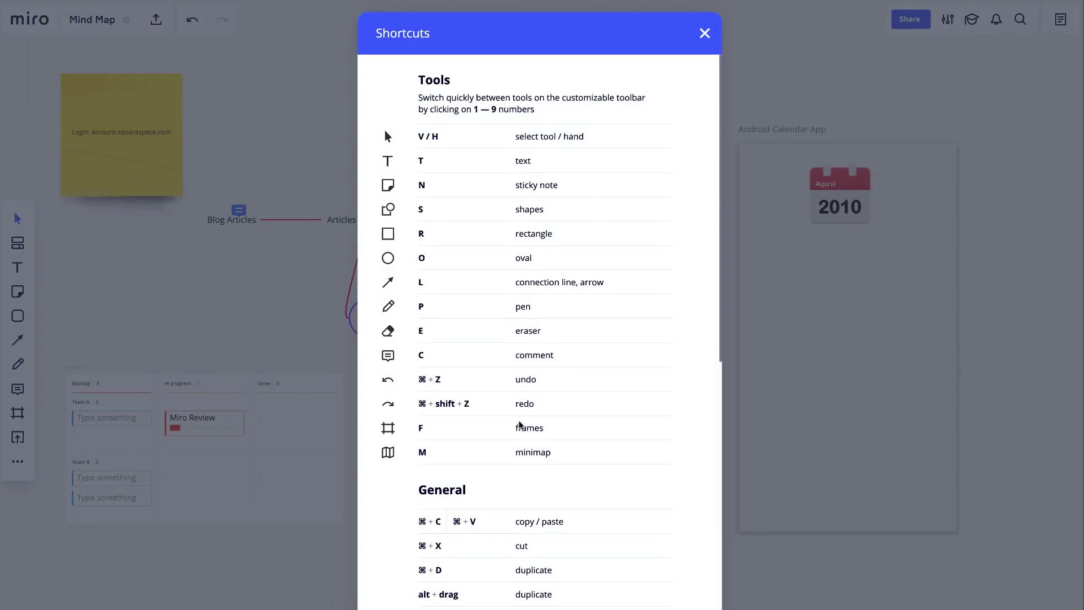
scroll(517, 419, down, 6)
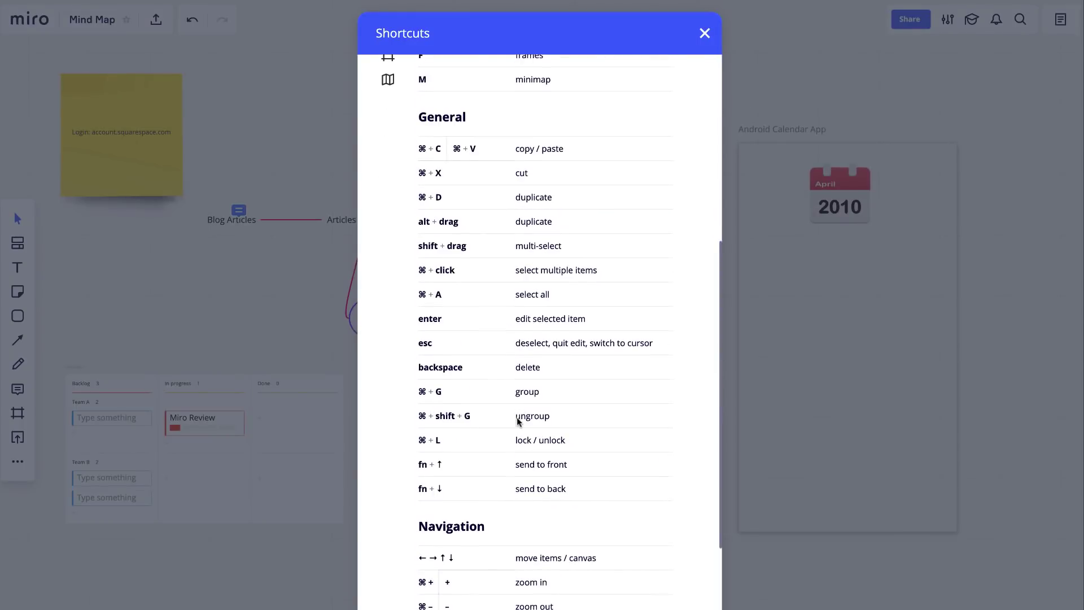
scroll(517, 421, up, 6)
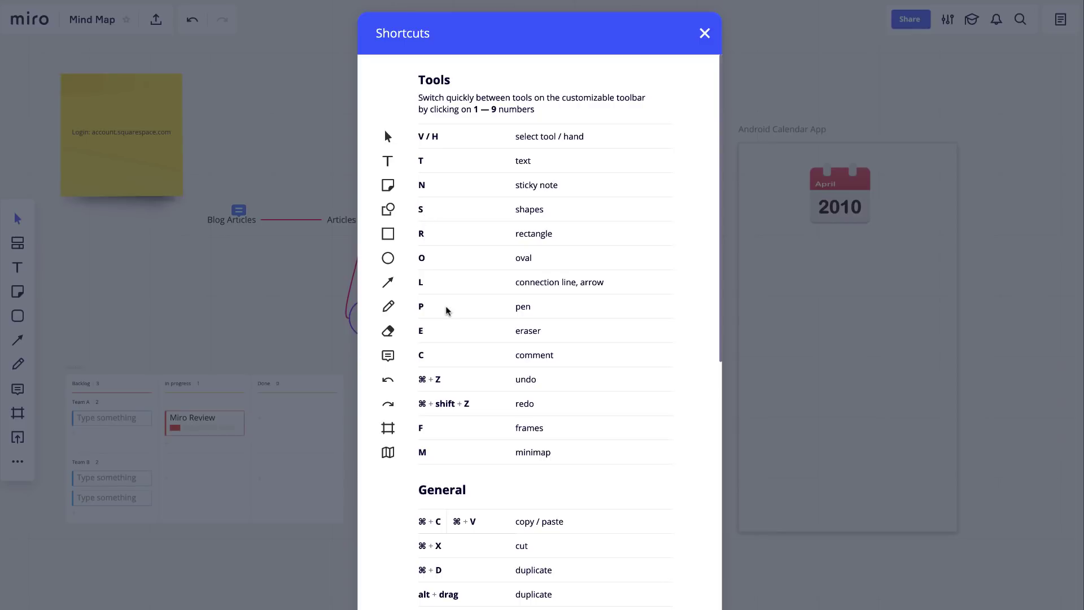
click(704, 33)
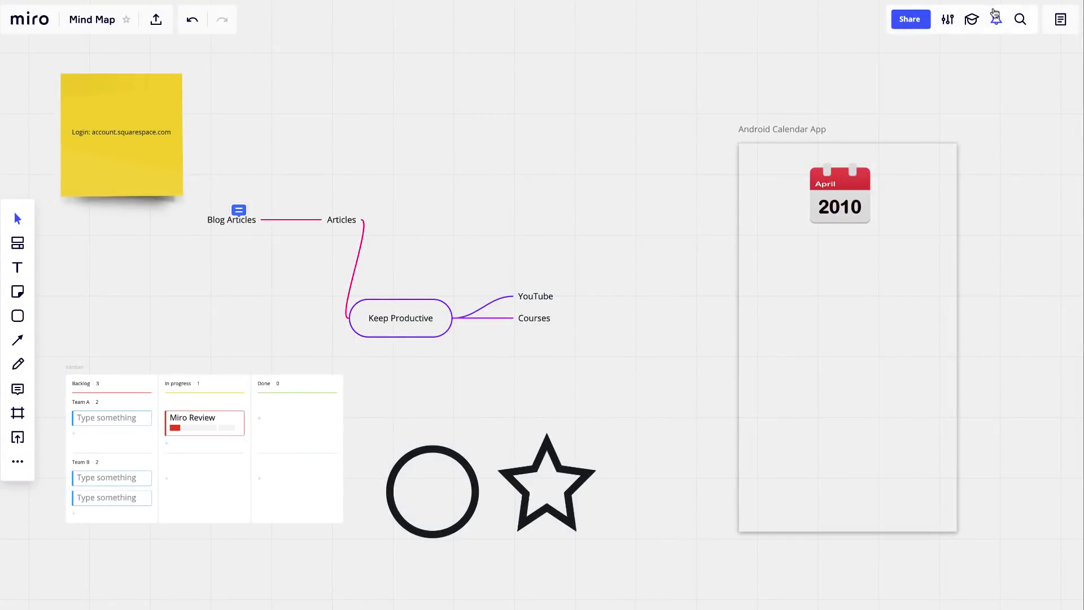
Step: Review the board settings options and the Frameworks guides in Learn & Inspire
click(948, 21)
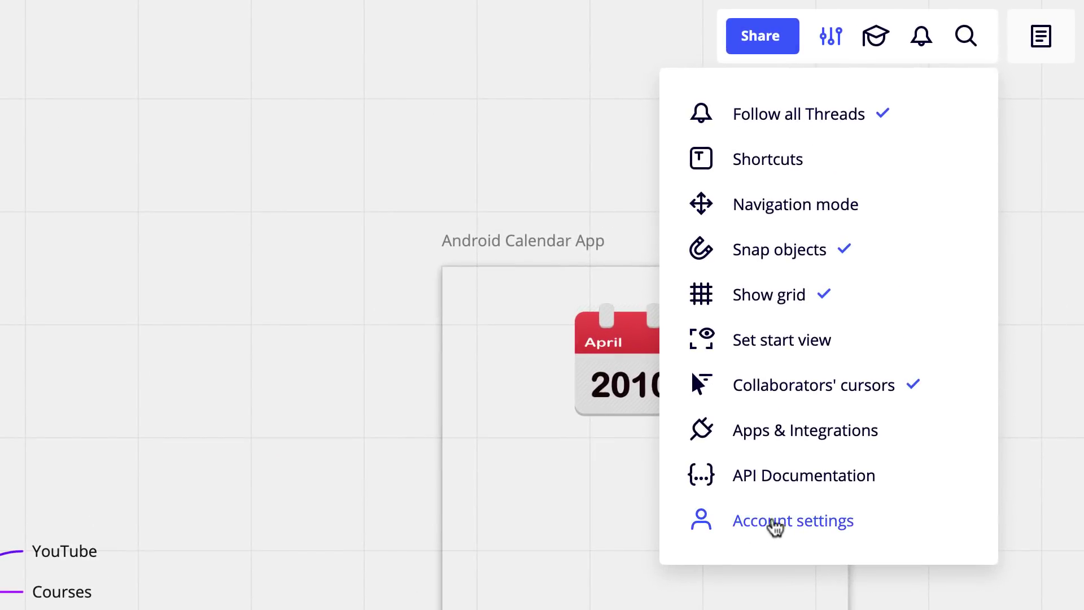
click(876, 37)
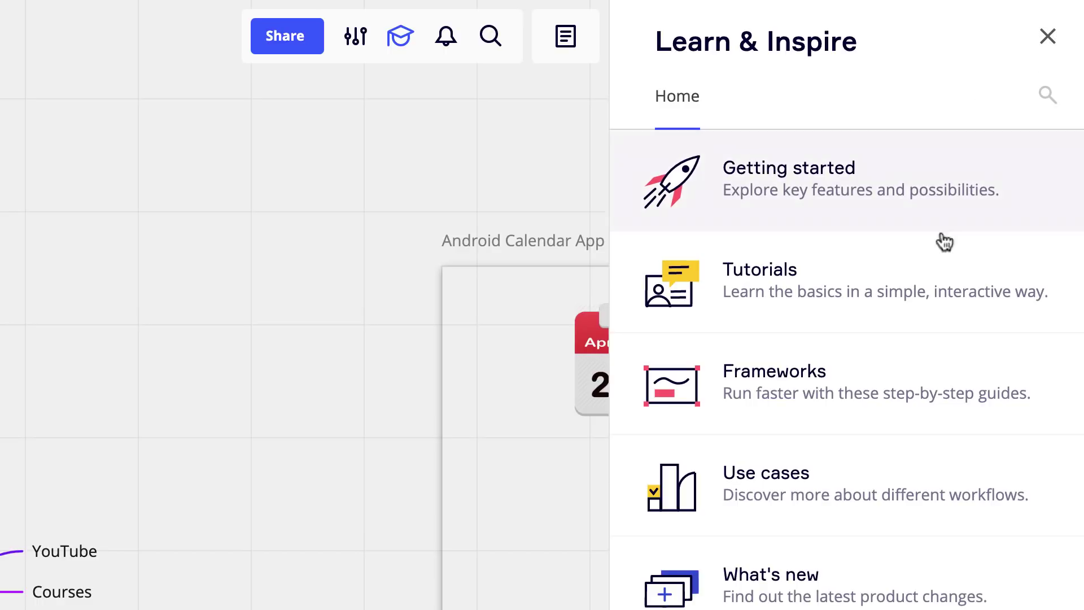
click(880, 407)
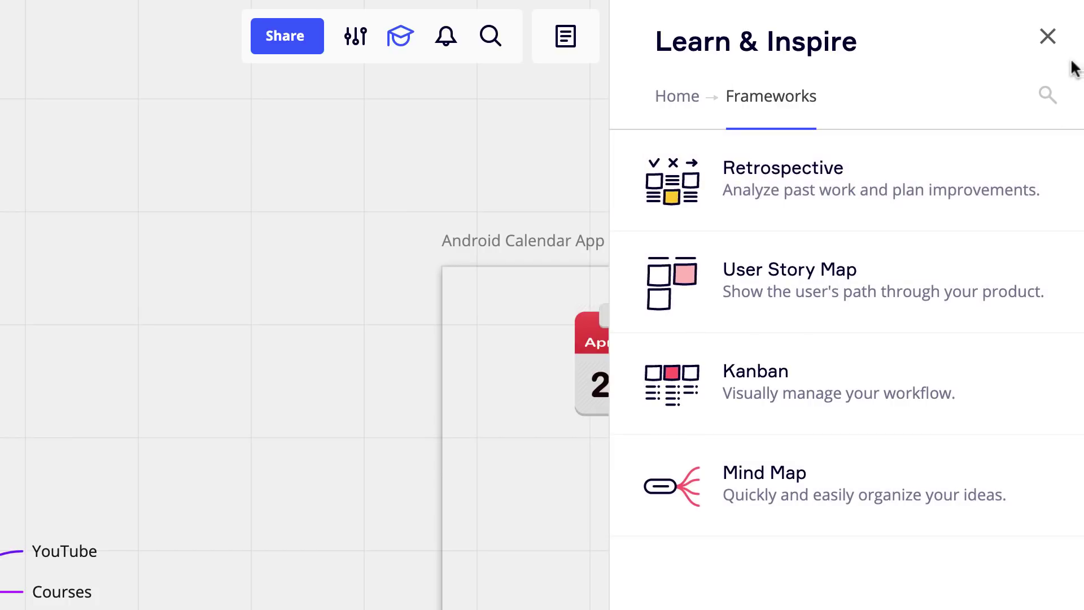
click(1047, 37)
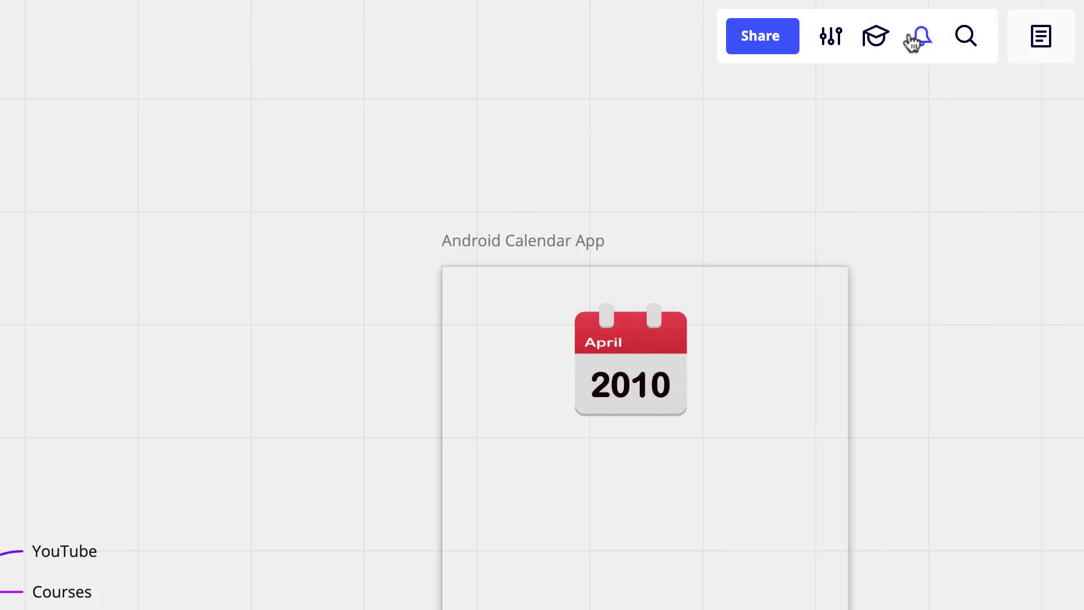
Step: Open the feed of all updates and the board search
click(914, 39)
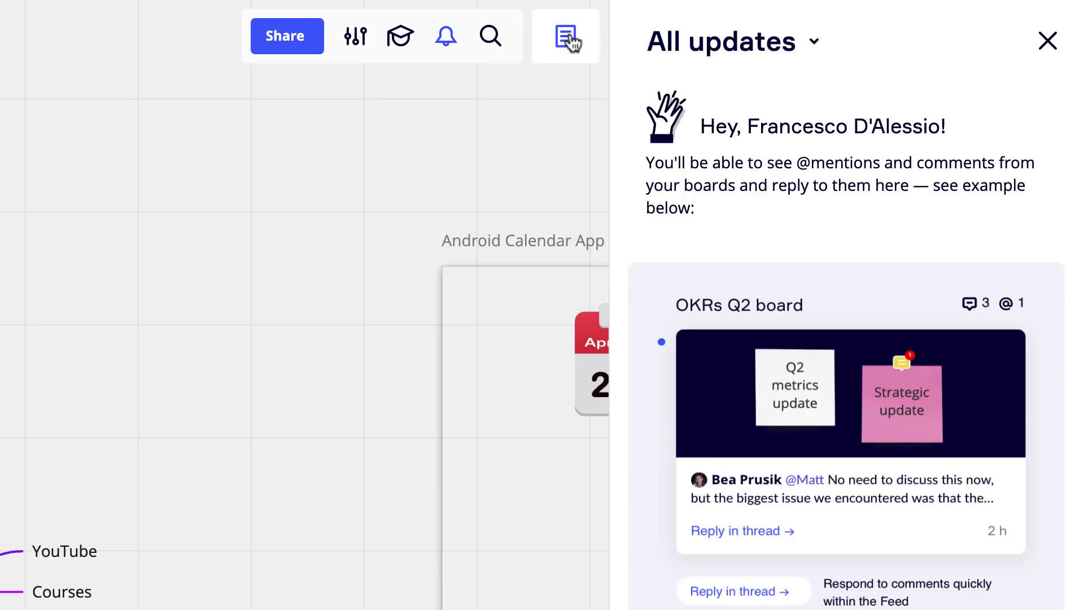
click(490, 37)
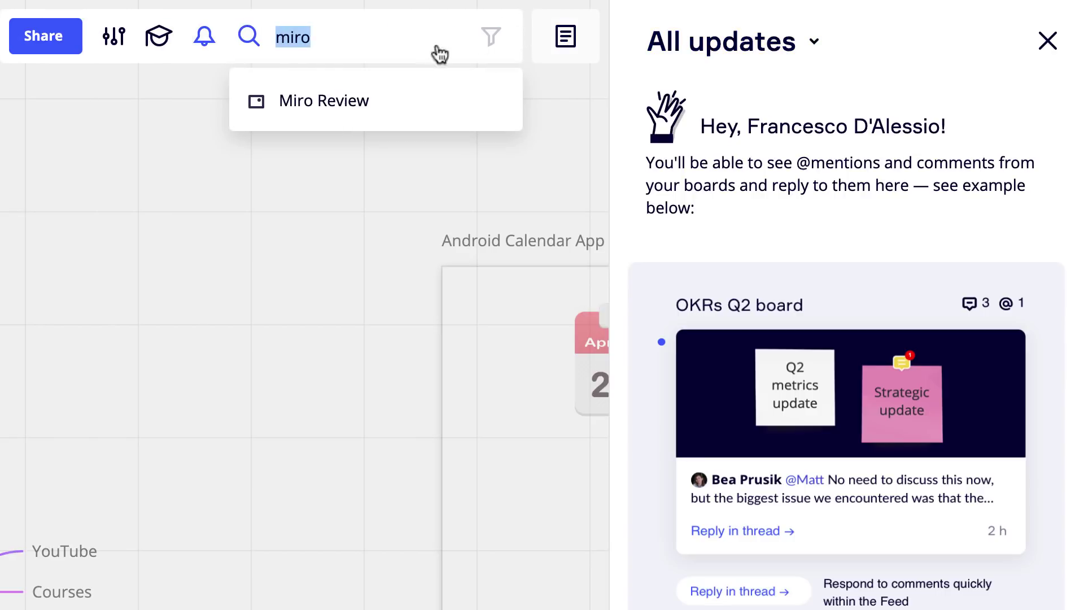
Step: Open the board note, fill it with the To do list template and tick its first action item
click(564, 35)
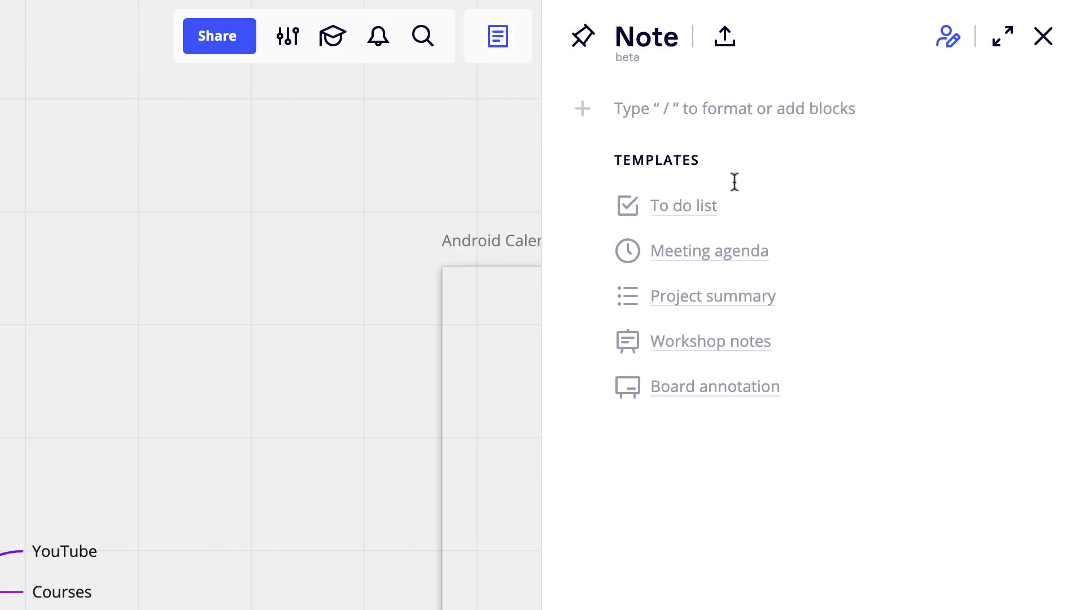
click(683, 206)
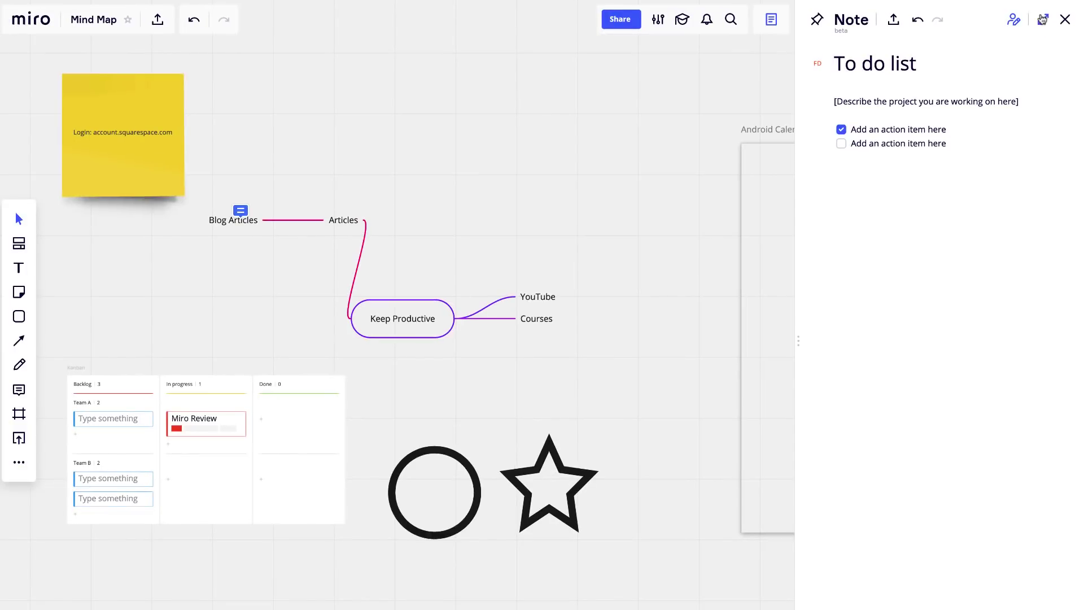
Step: View the to-do note in full screen, restore its size and close it
click(1042, 19)
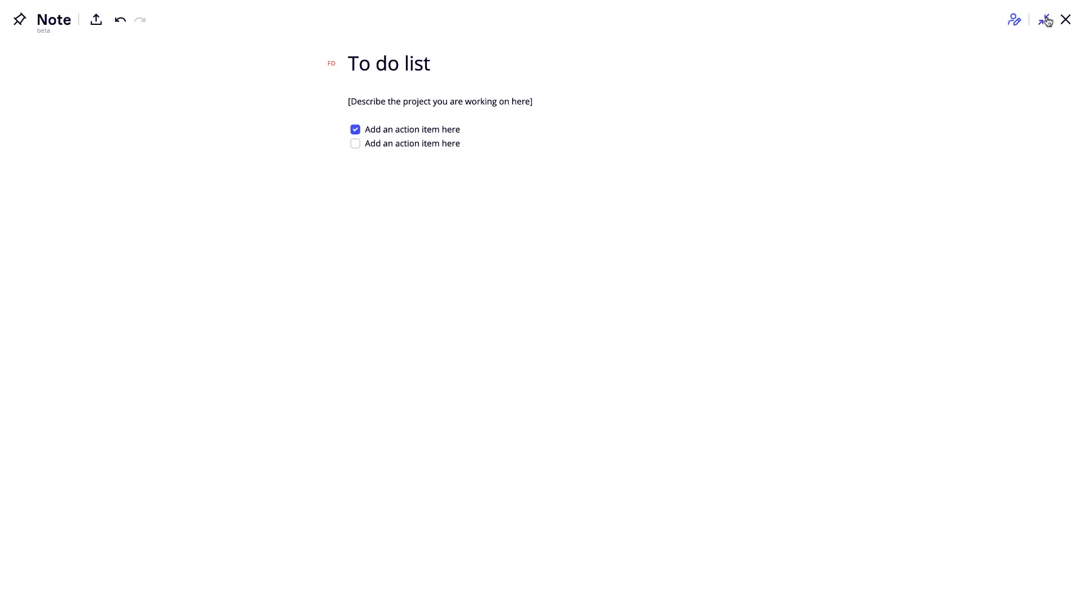
click(1045, 21)
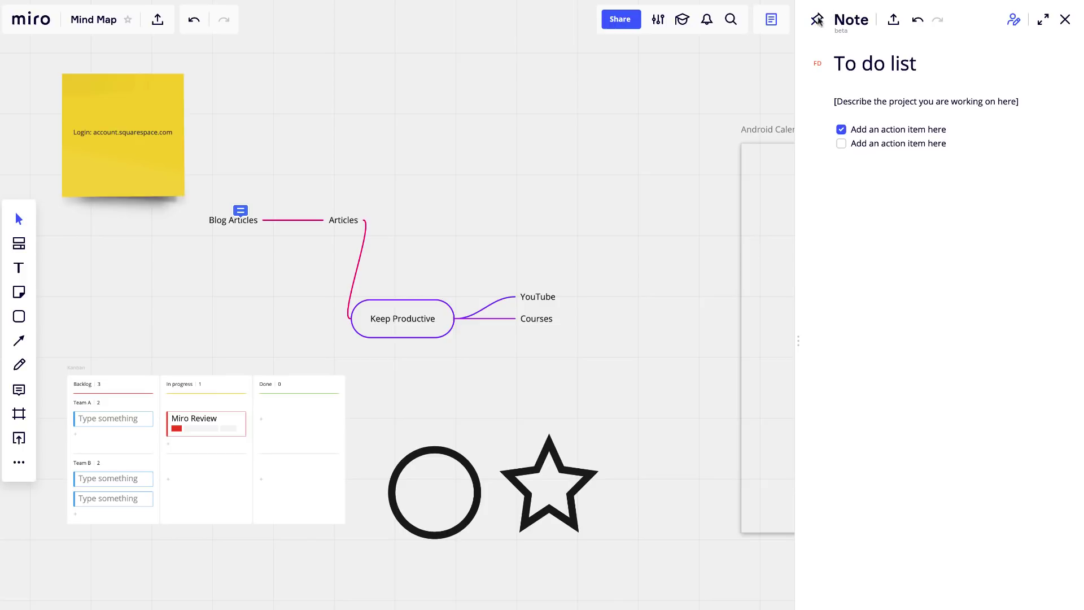
click(771, 20)
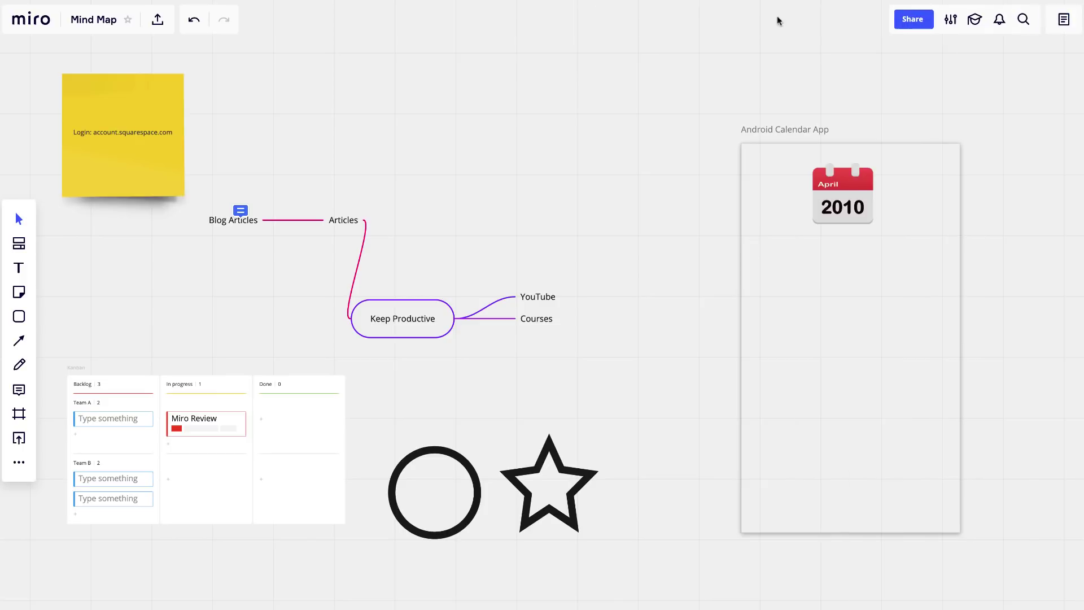
Step: Go to the all-boards dashboard and examine the Team, Business and Enterprise upgrade plans, including the Team plan's member options
click(1066, 21)
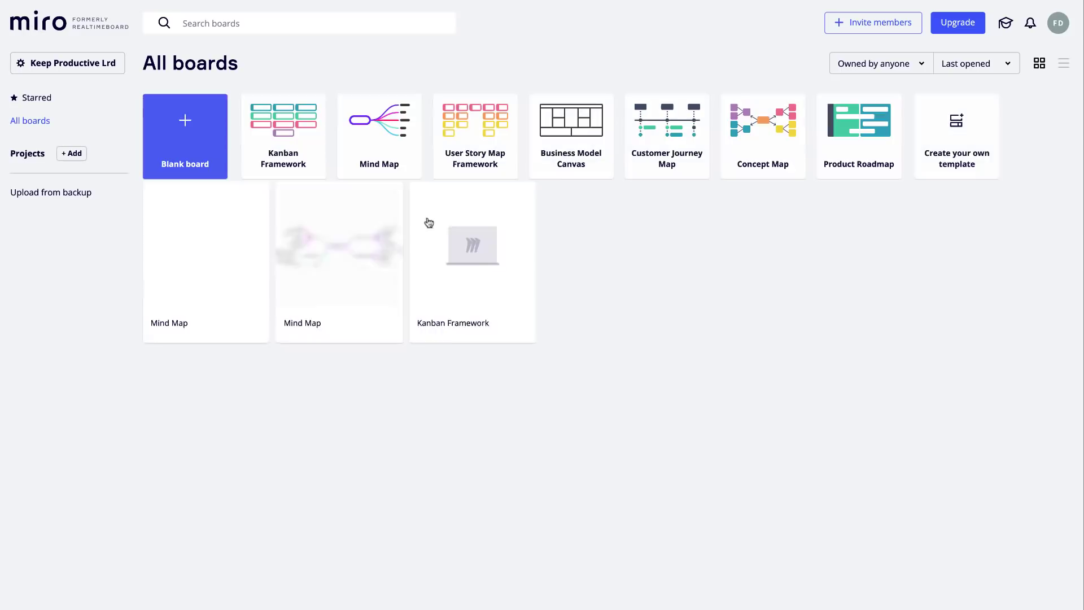
click(979, 29)
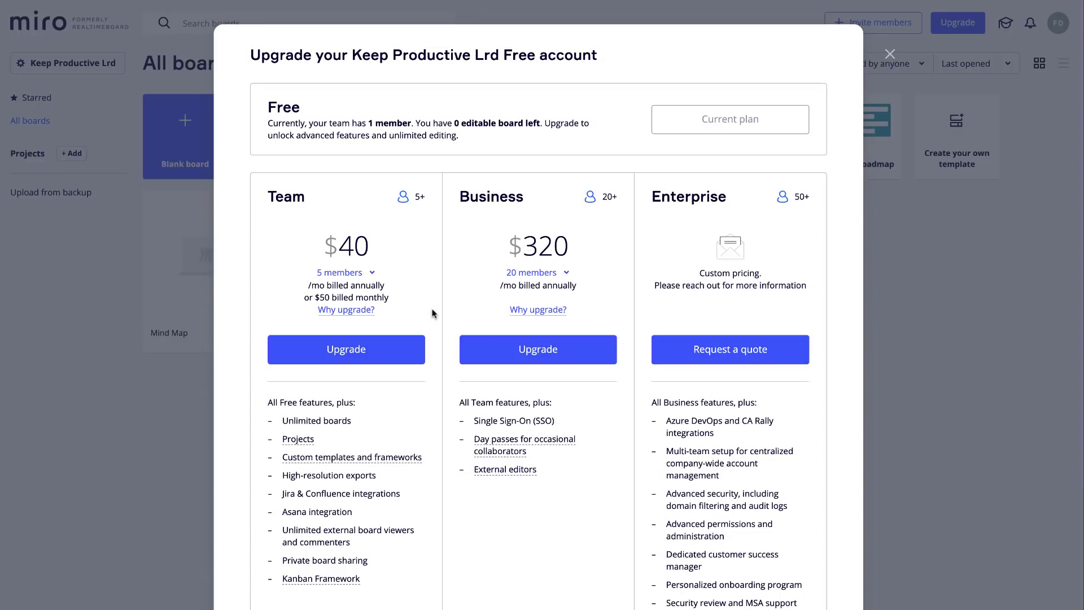
click(356, 274)
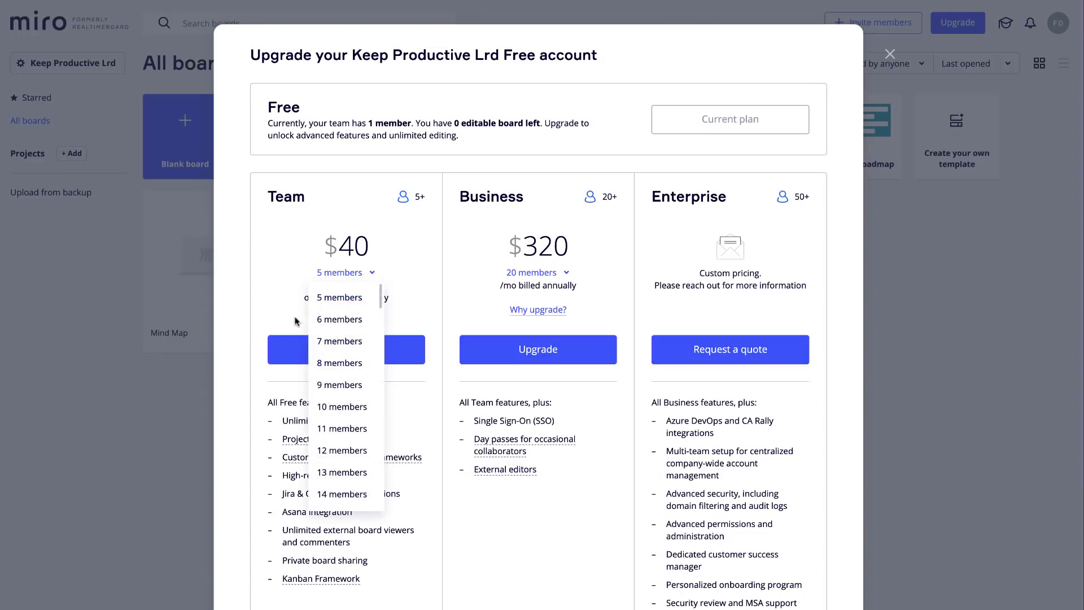
click(272, 314)
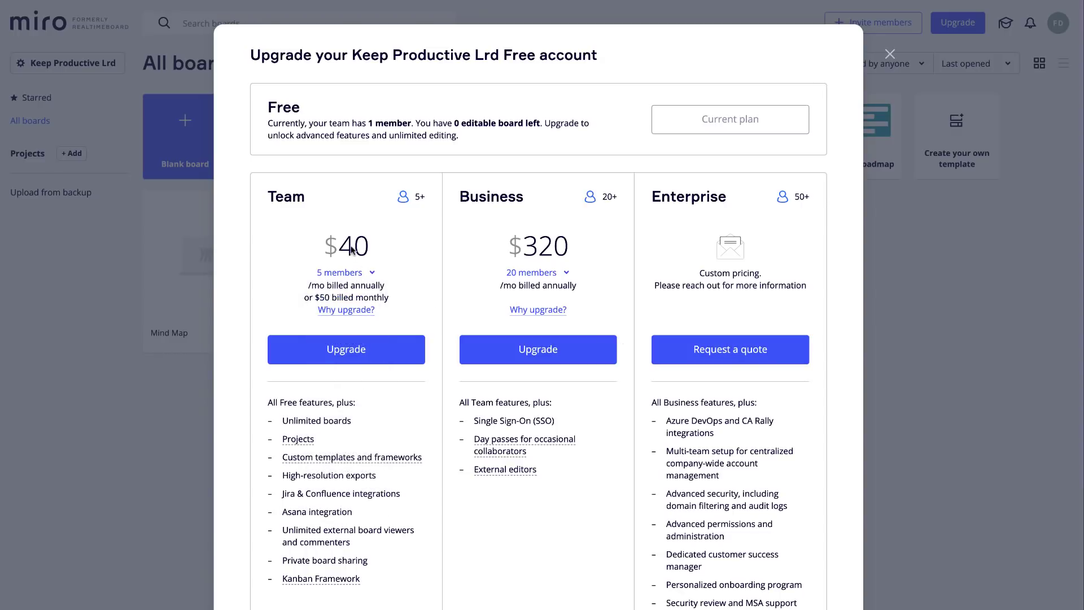
scroll(381, 270, down, 5)
scroll(381, 270, up, 5)
mouse_move(342, 582)
click(890, 53)
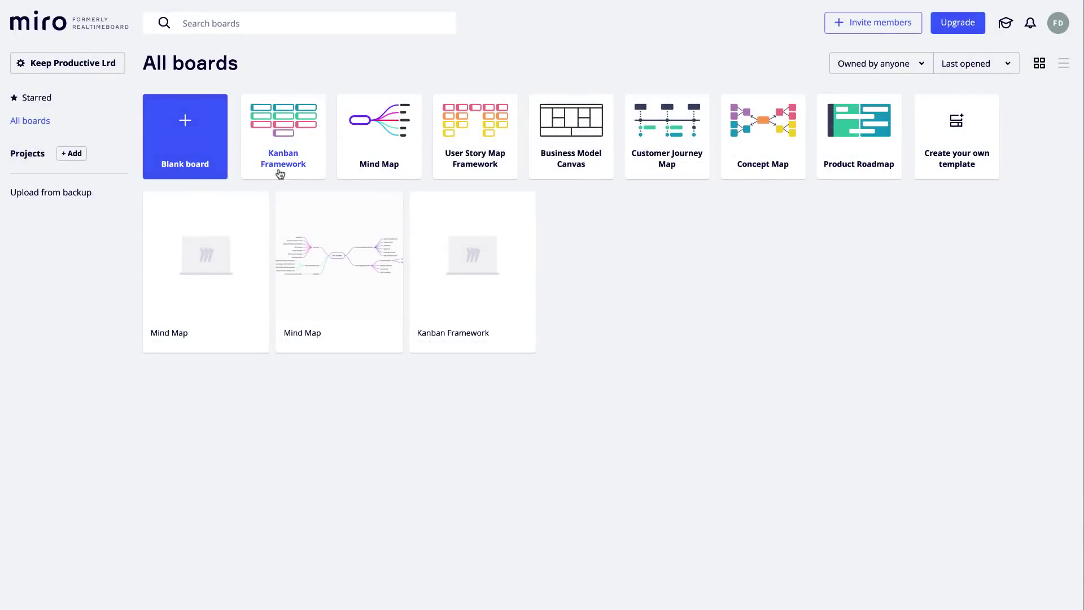
Step: Open the account menu on the dashboard and dismiss it
click(1052, 27)
click(755, 254)
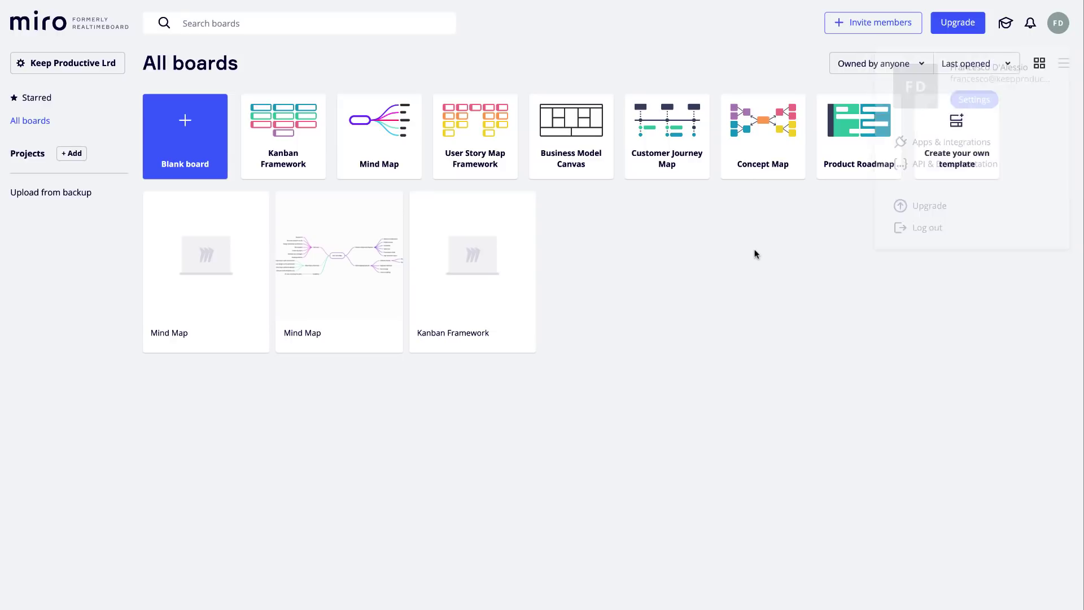